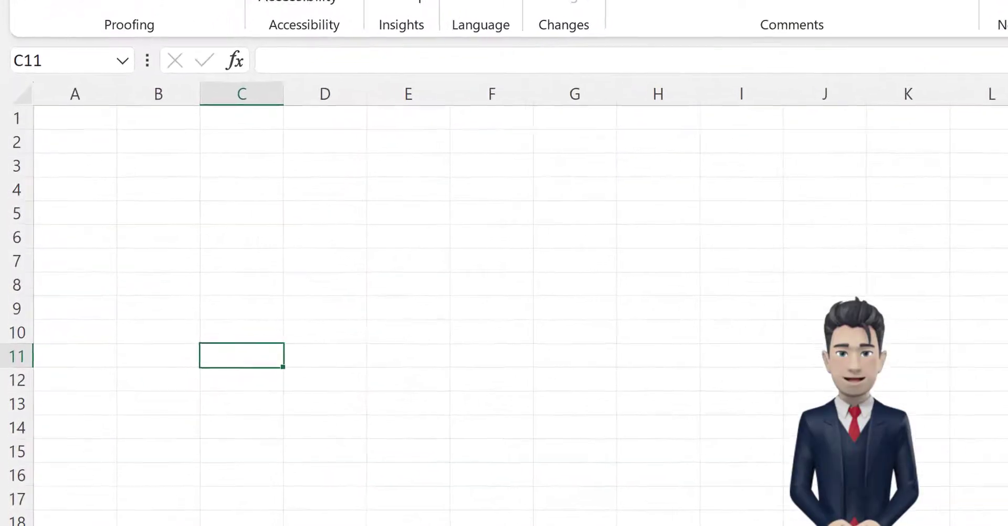
Step: Enter headings Date, Analysis, Description, Budget/Actual, Value in C11:G11 and paste category headings into D2:M2
type("Date")
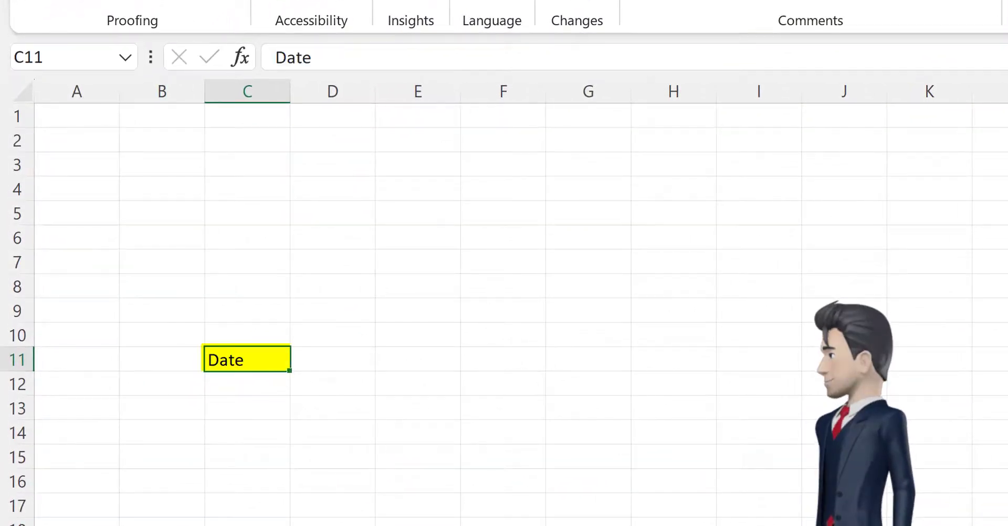
key("Tab")
type("Analysis")
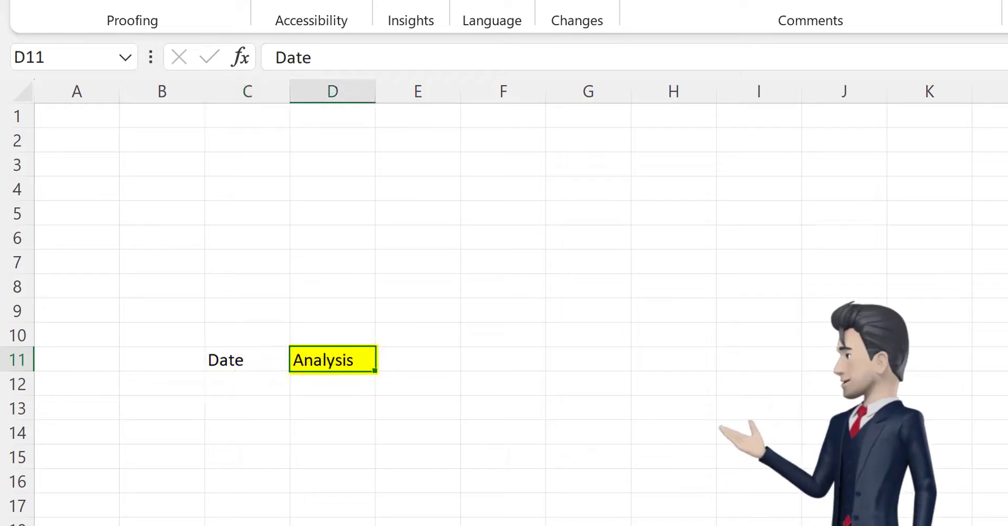
key("Tab")
type("Description")
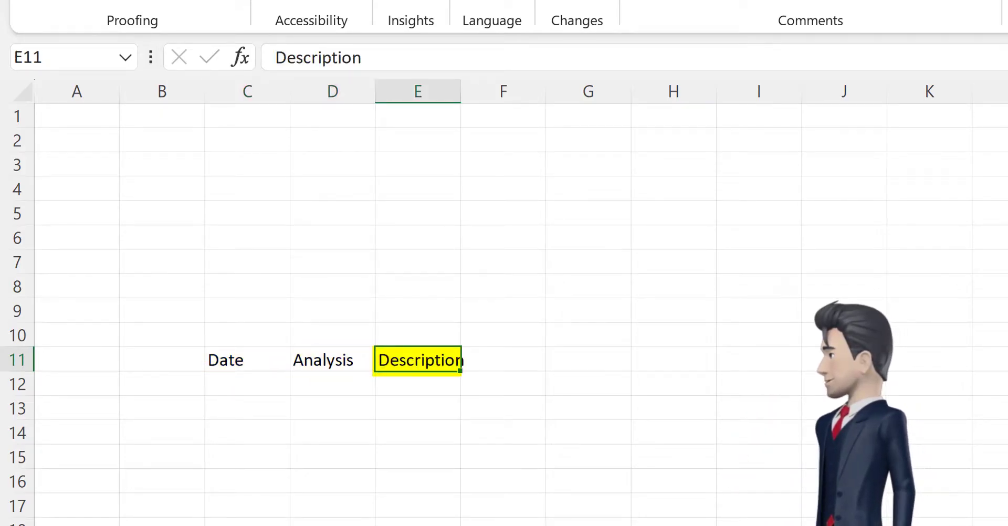
key("Tab")
type("Budget/Actual")
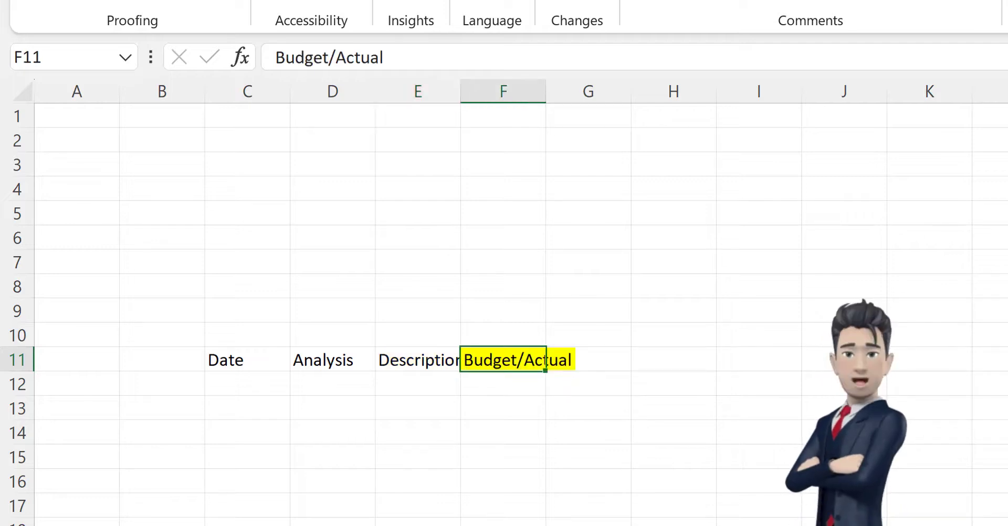
key("Tab")
type("Value")
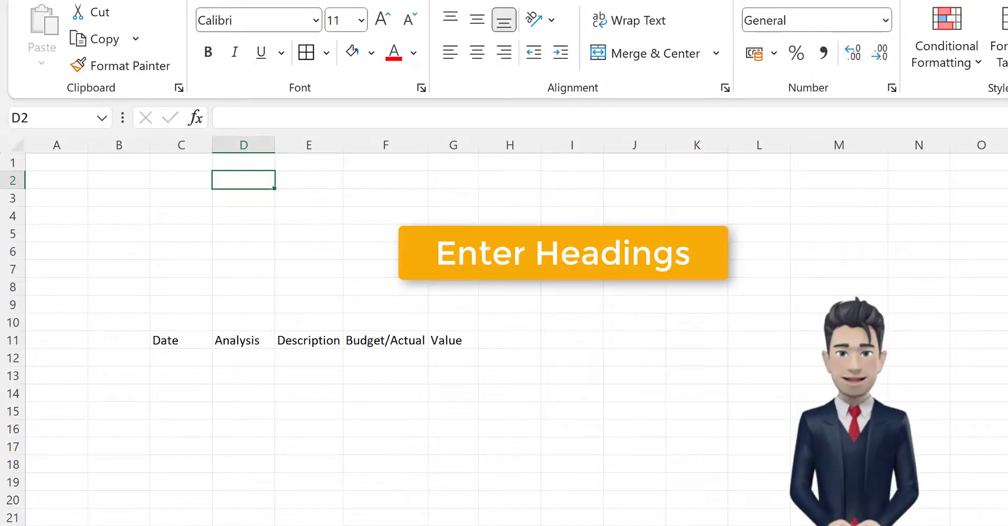
type("Sales\tMaterials\tSub Contract\tPremises\tAdmin\tMarketing\tTravel\tFinance\tOther\tTotal")
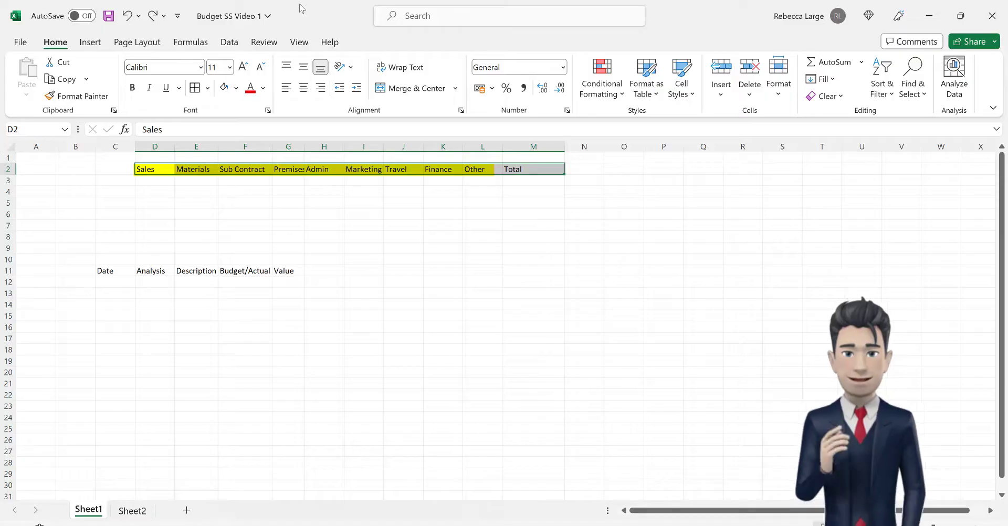
Step: Copy the D2:L2 categories and paste them transposed from I12, listing Sales through Other down column I
left_click_drag(155, 169, 484, 170)
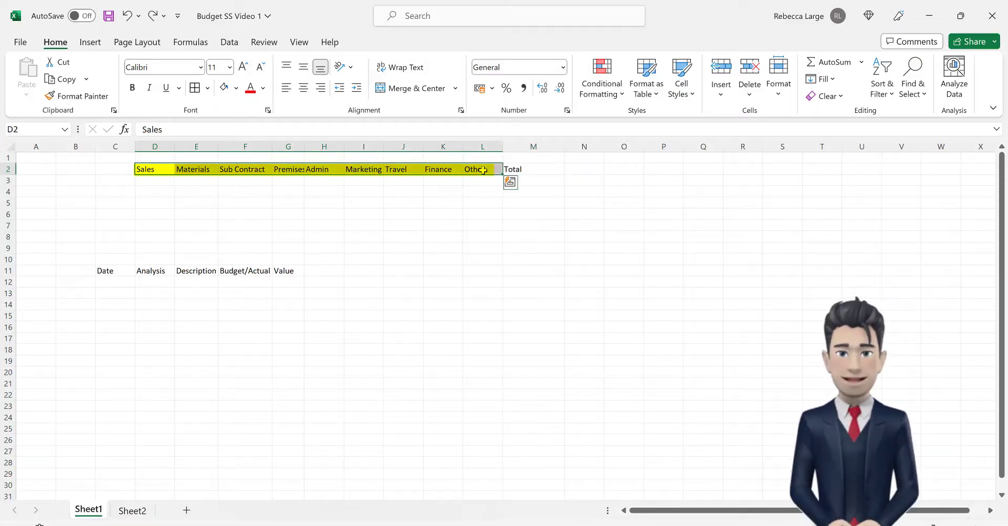
right_click(484, 170)
left_click(516, 142)
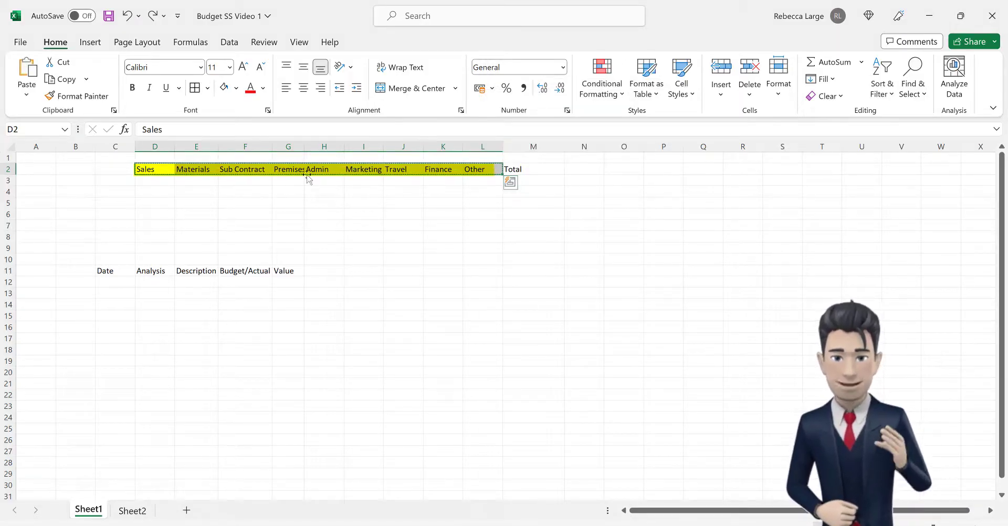
left_click(366, 282)
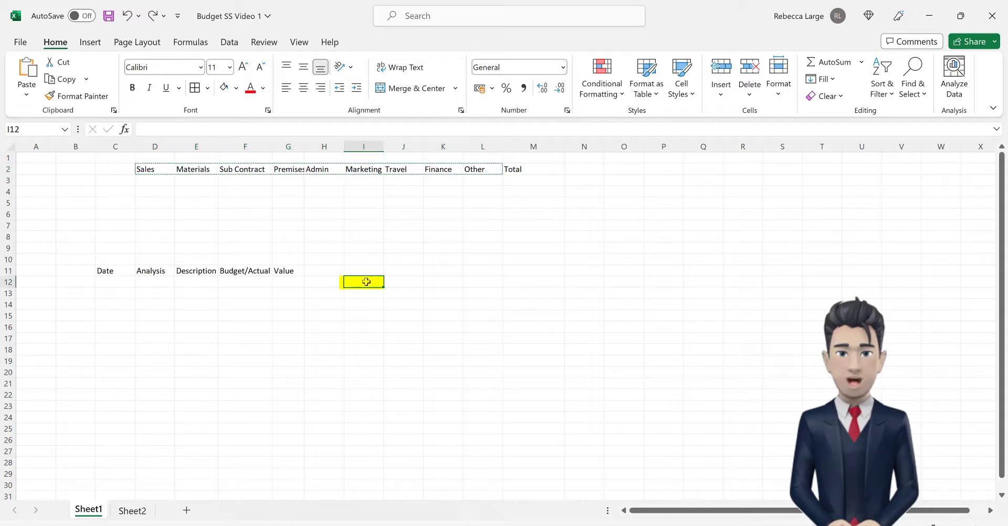
right_click(366, 282)
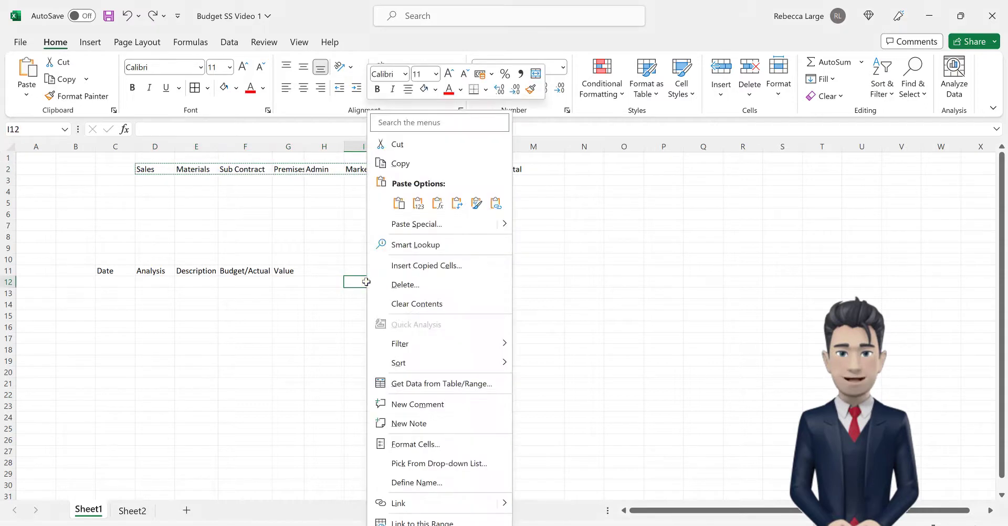
left_click(420, 228)
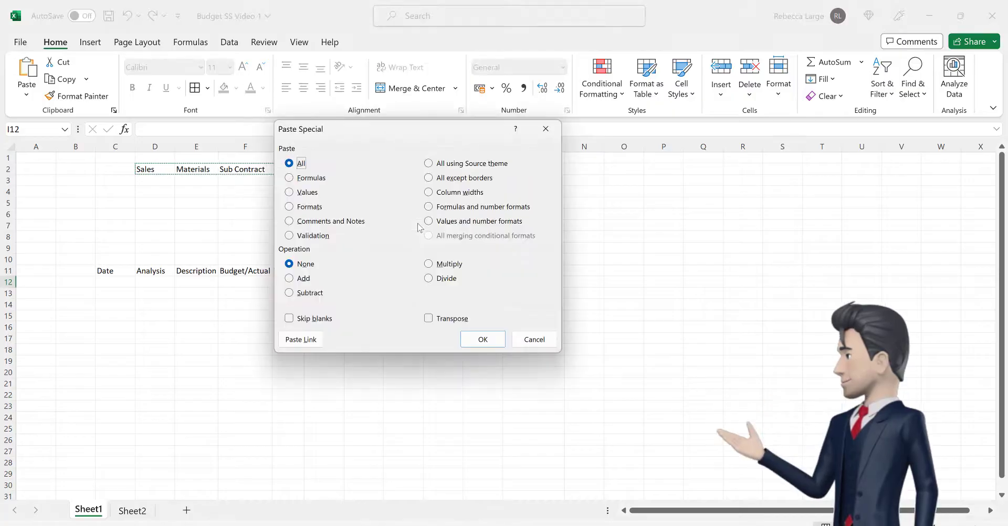
left_click(429, 318)
left_click(481, 338)
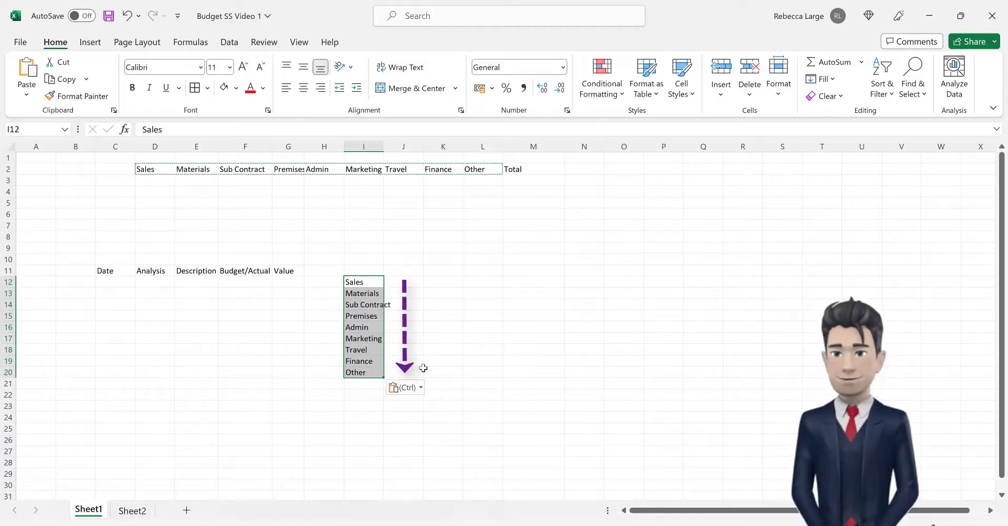
key("Escape")
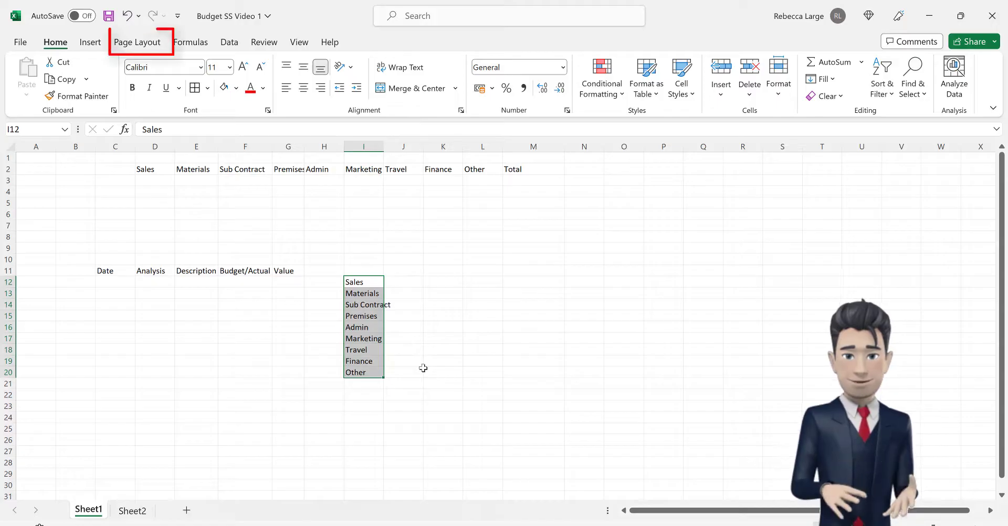
Step: Hide the gridlines, give C11:G28 all borders, and enter Jan-23 as the first date in C12
left_click(159, 44)
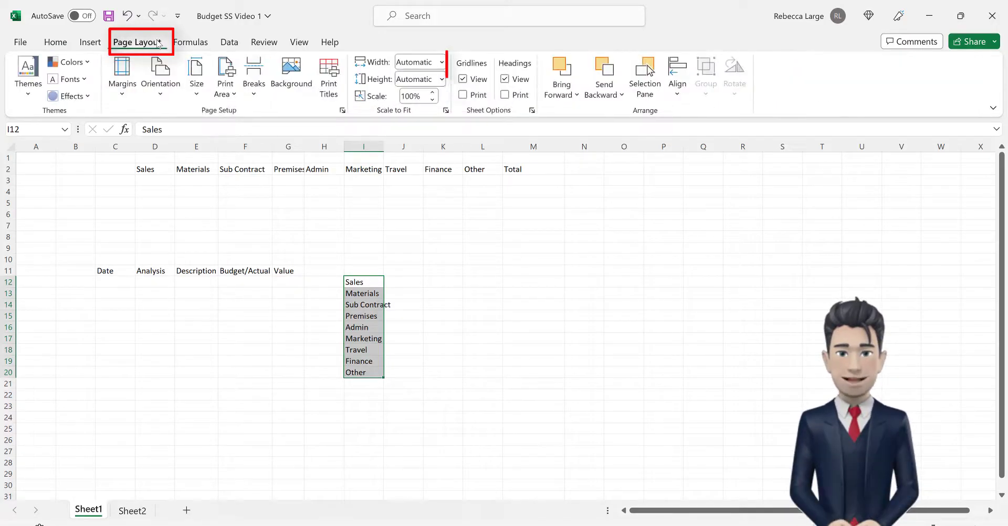
left_click(478, 80)
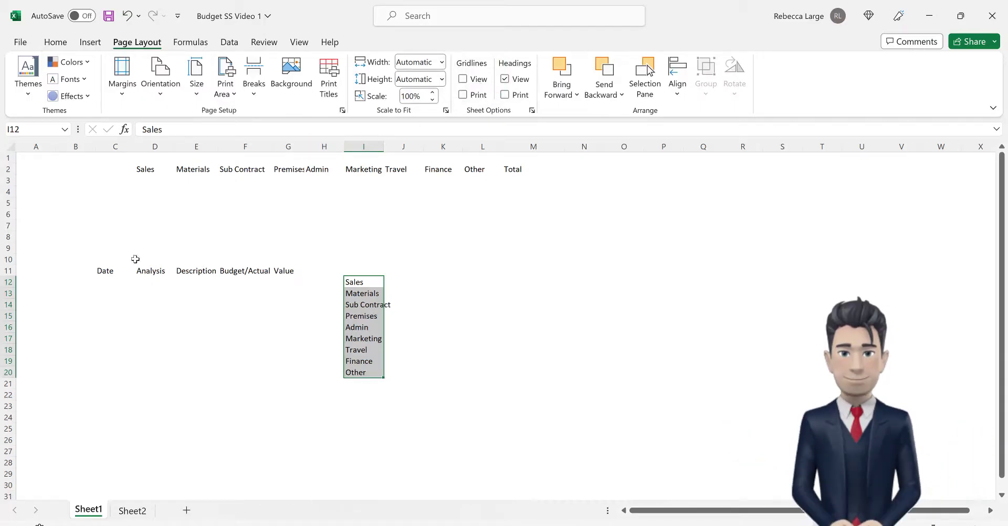
left_click_drag(108, 271, 288, 285)
mouse_move(305, 391)
left_mouse_down()
mouse_move(292, 450)
mouse_move(308, 463)
mouse_move(299, 460)
left_mouse_up()
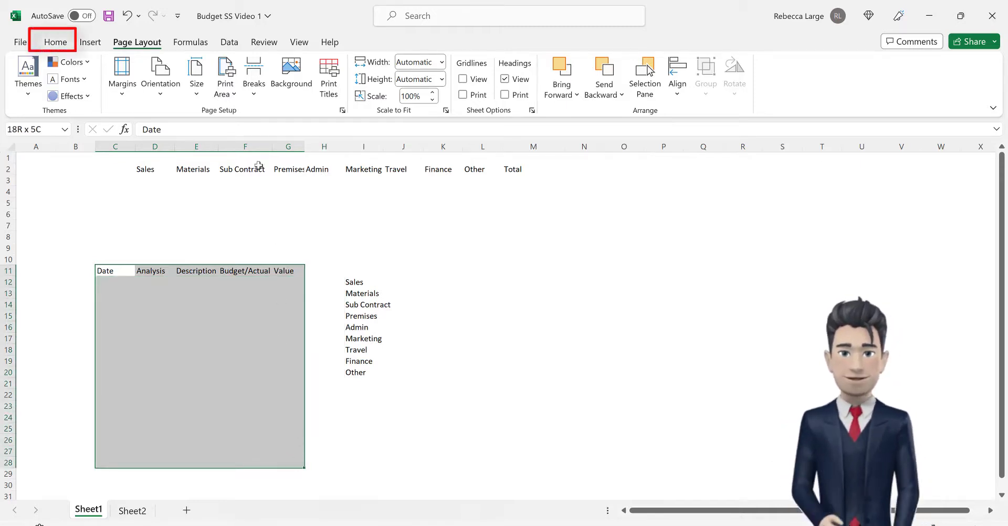
left_click(61, 48)
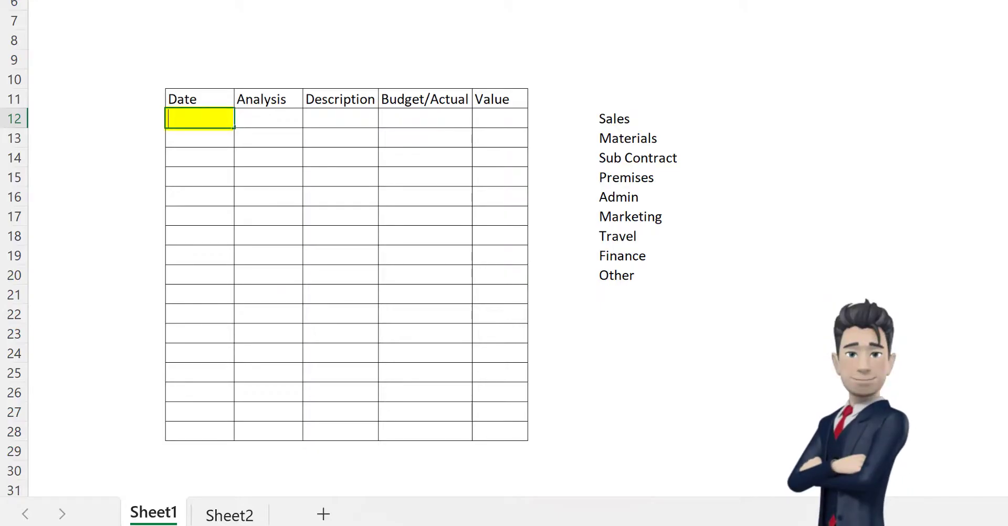
type("an")
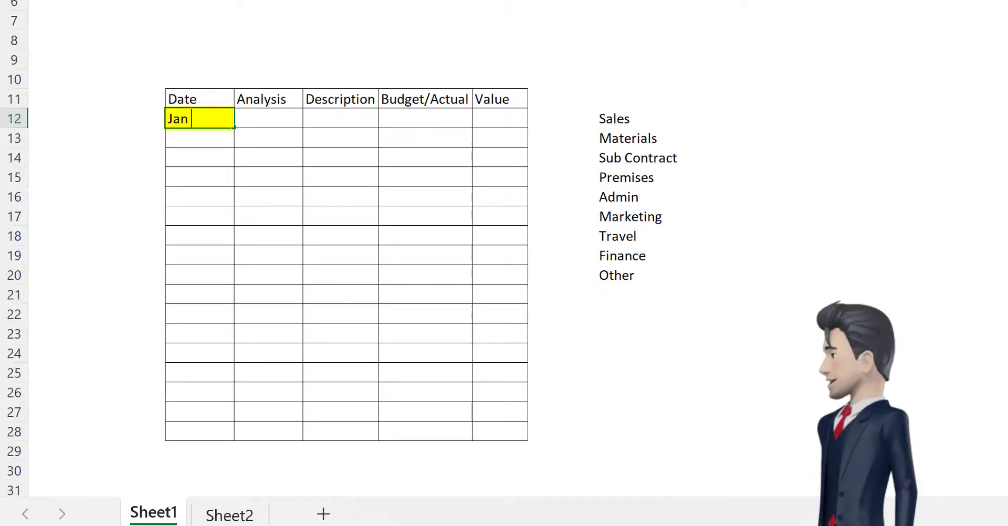
type(" 23")
key("Tab")
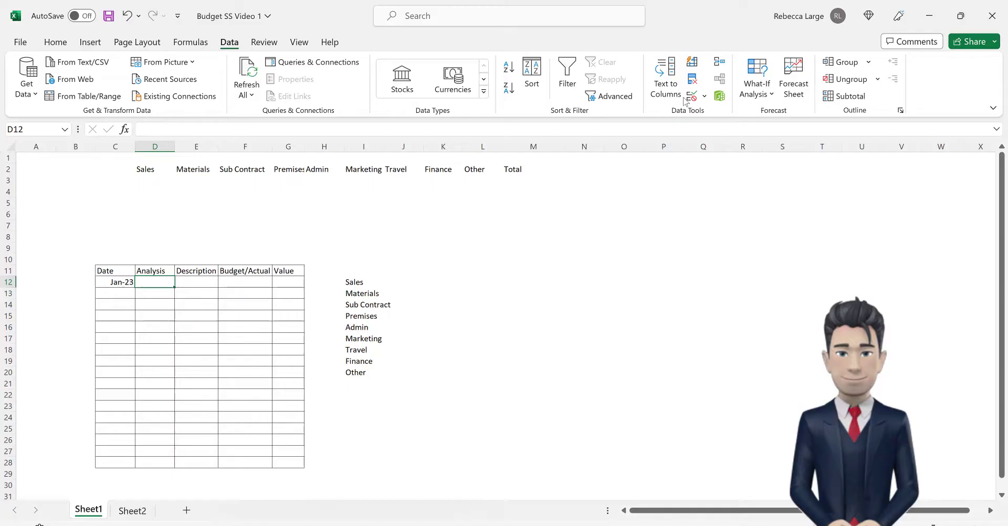
Step: Add a List validation to D12 with source $I$12:$I$20
left_click(692, 96)
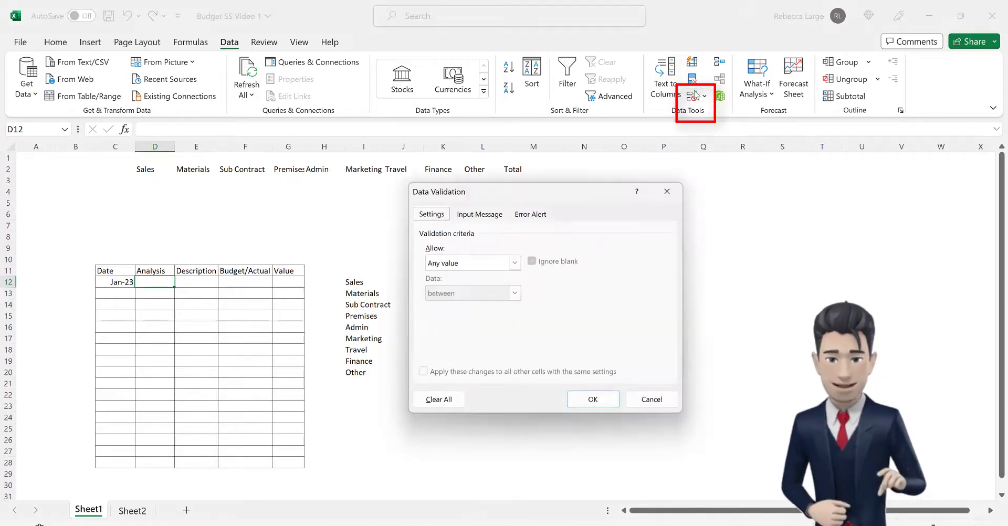
left_click(516, 264)
left_click(496, 299)
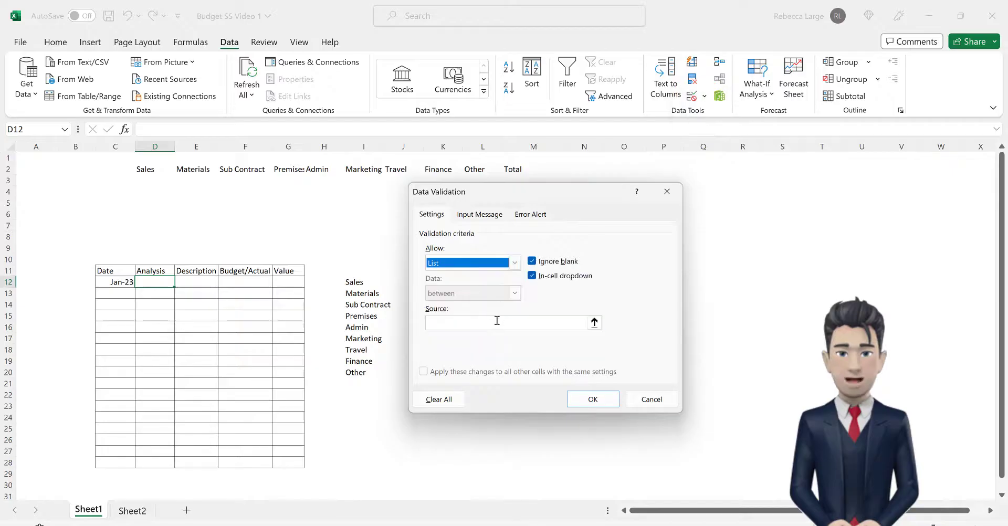
left_click(497, 321)
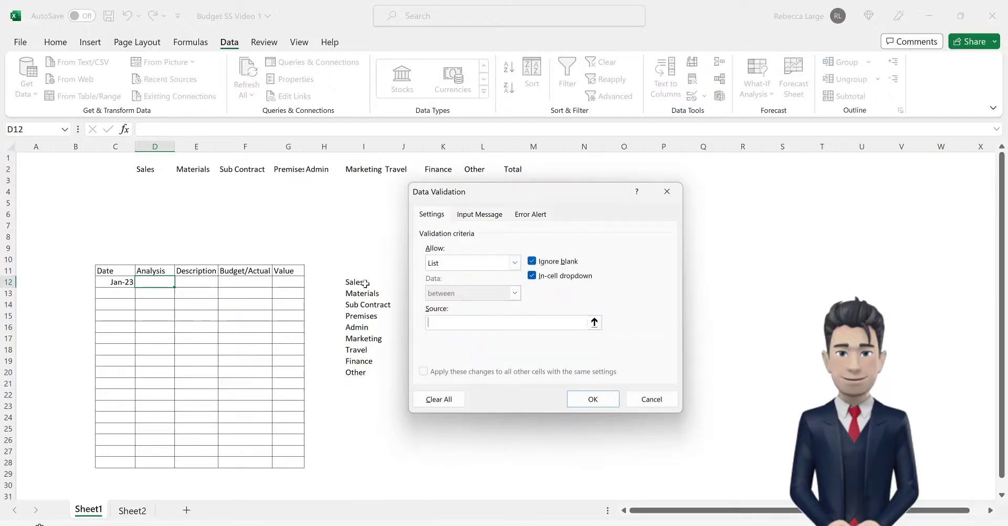
left_click_drag(367, 303, 371, 372)
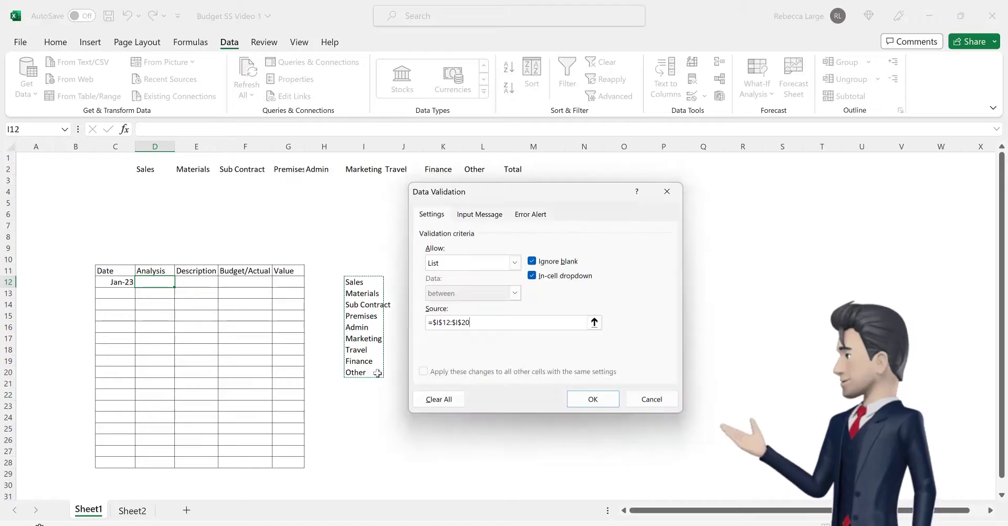
left_click(587, 400)
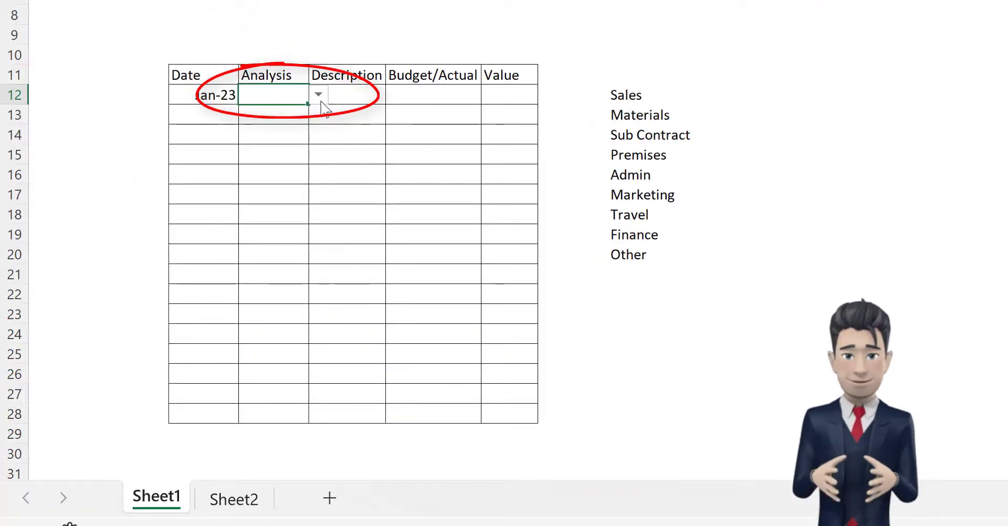
Step: Choose Sales in D12 and enter the client name as the description in E12
left_click(319, 95)
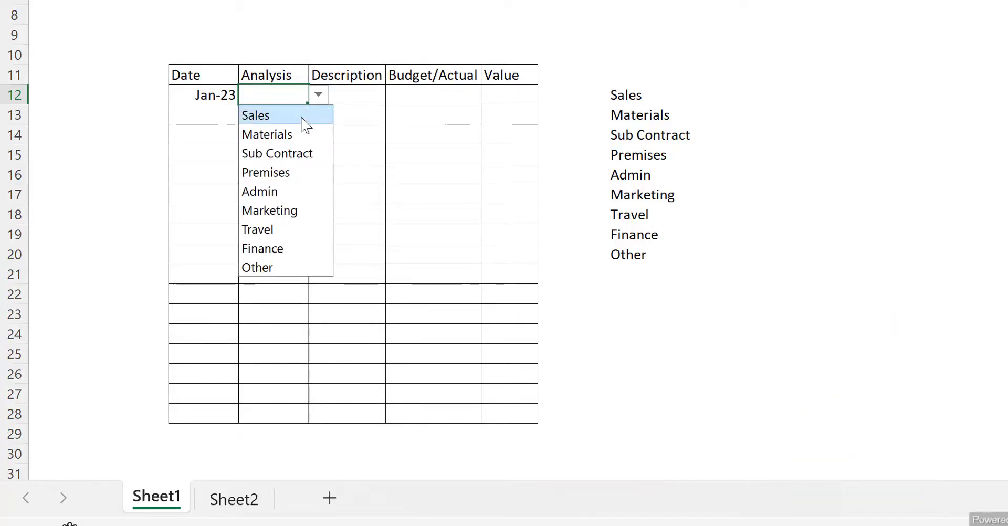
left_click(306, 118)
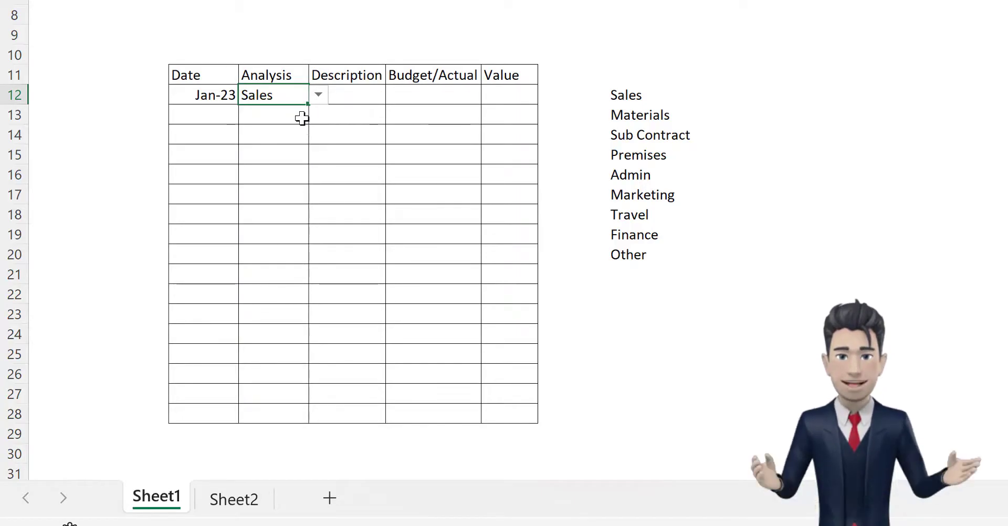
left_click(352, 90)
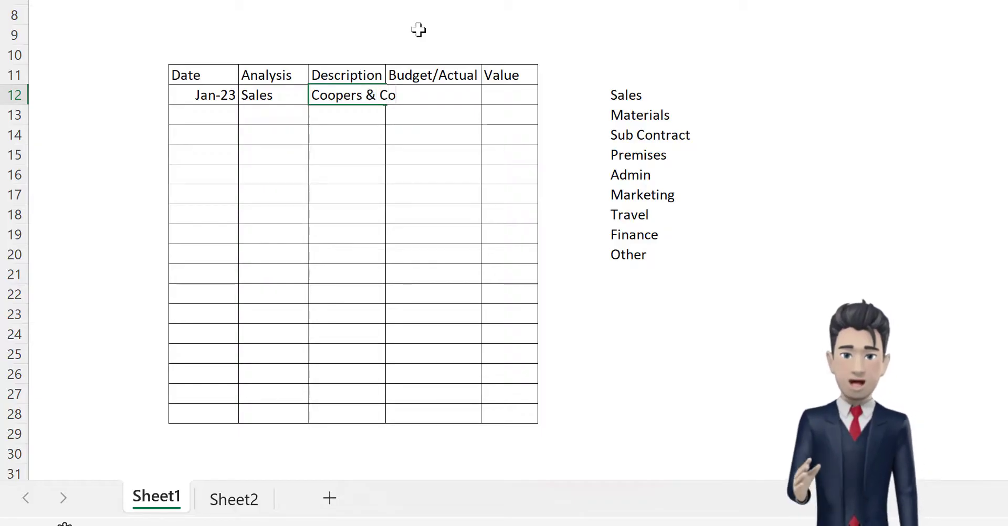
key("Tab")
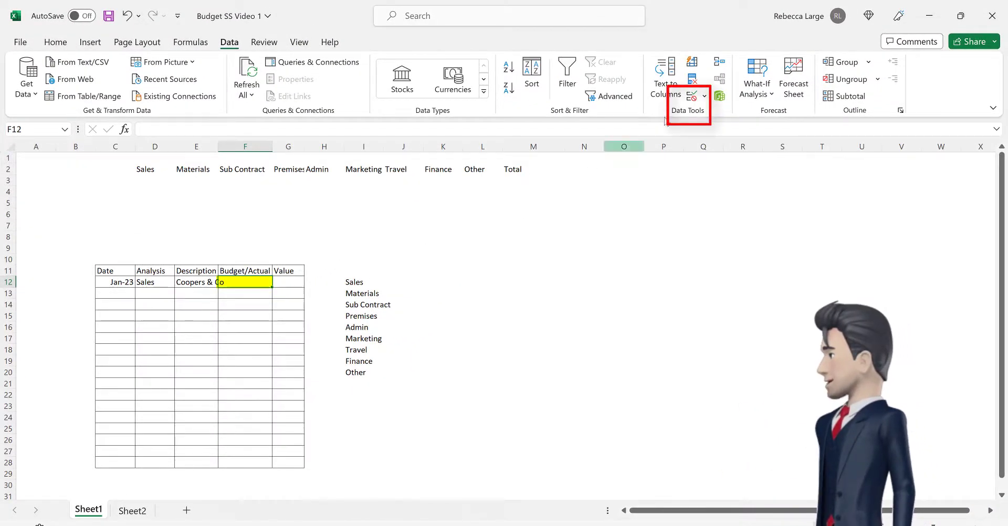
Step: Restrict F12 to a Budget,Actual dropdown list
left_click(693, 96)
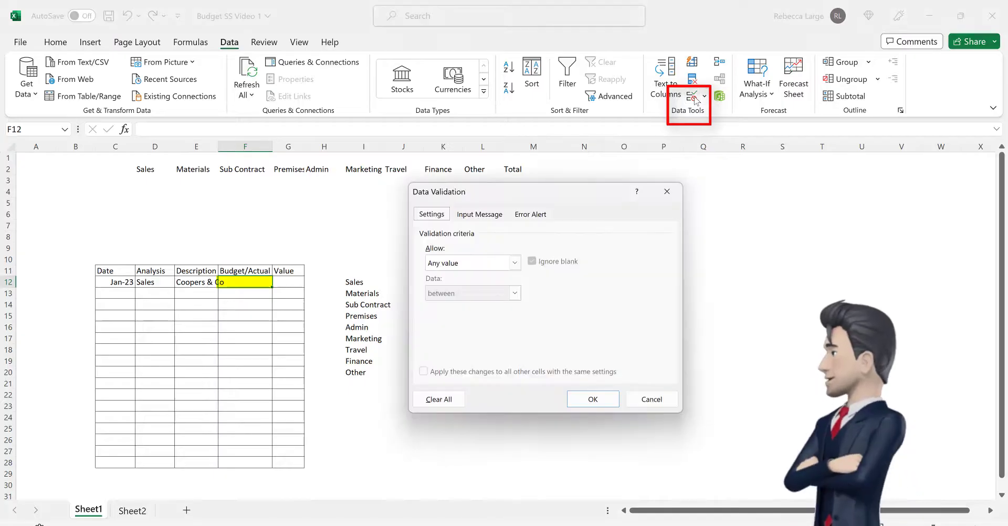
left_click(516, 264)
left_click(480, 306)
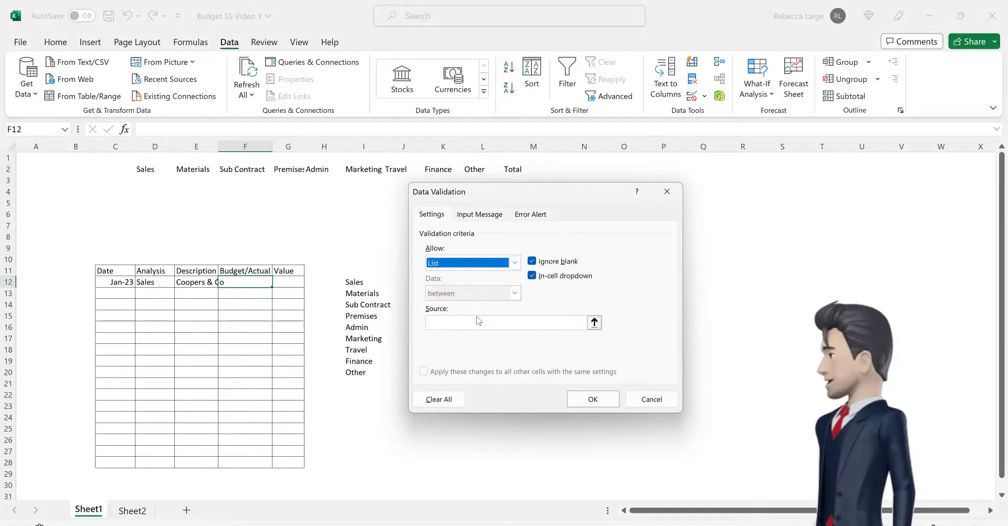
left_click(475, 319)
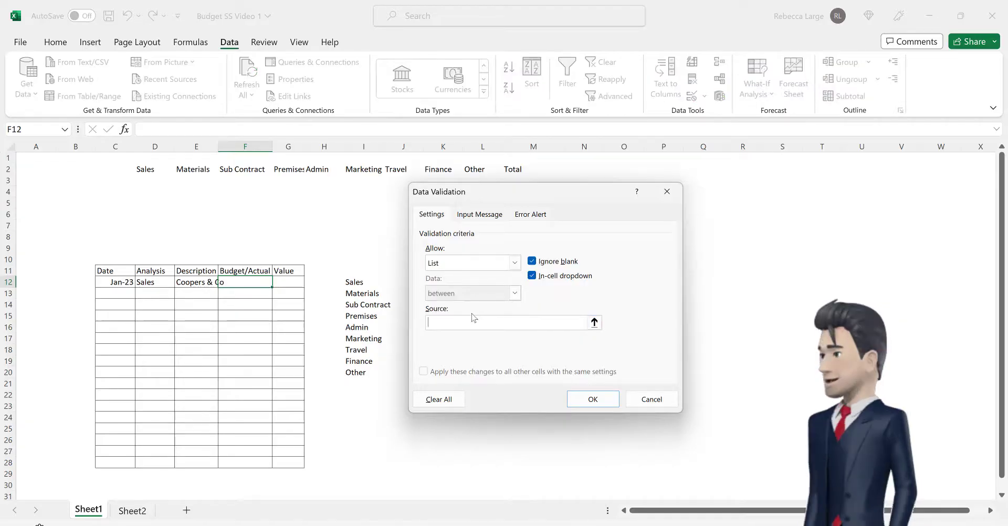
type("Budget,Actual")
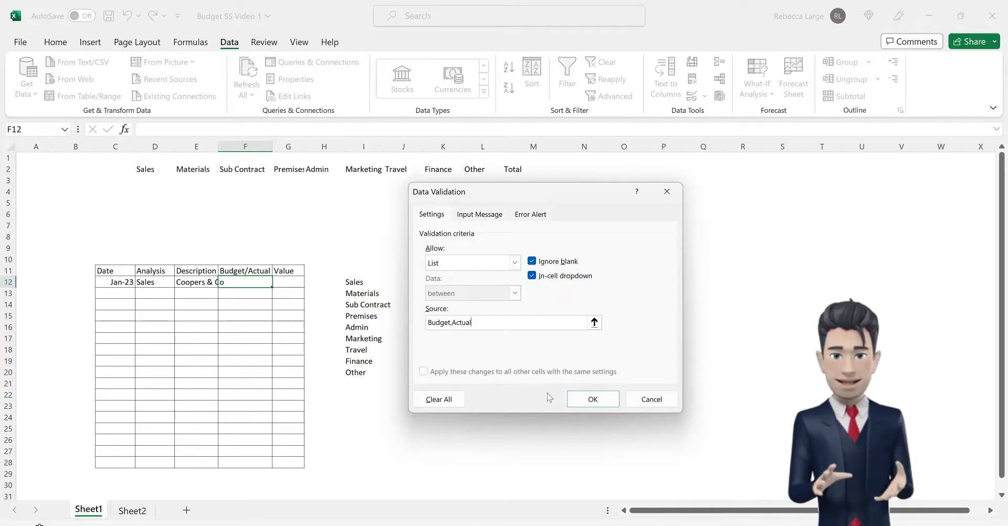
left_click(590, 399)
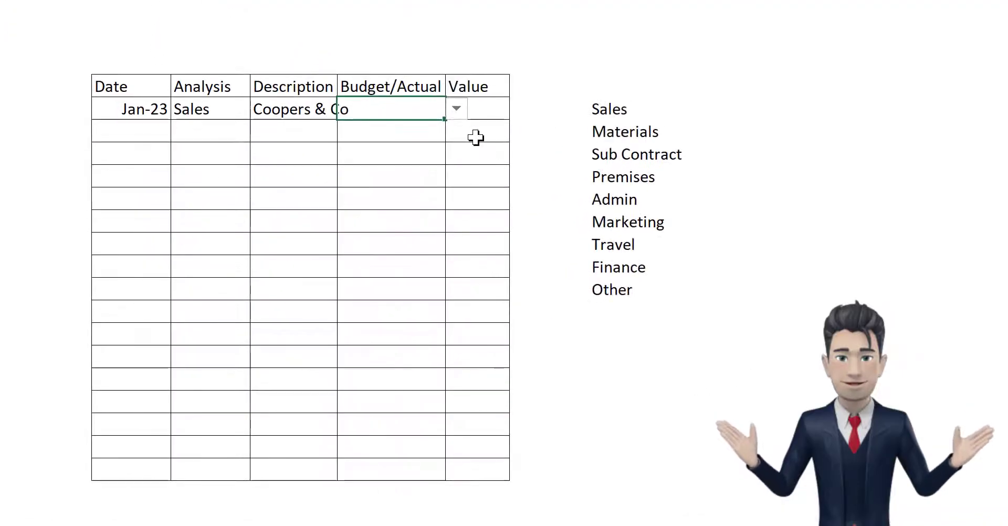
Step: Set F12 to Budget and enter 12000 as the value in G12
left_click(456, 109)
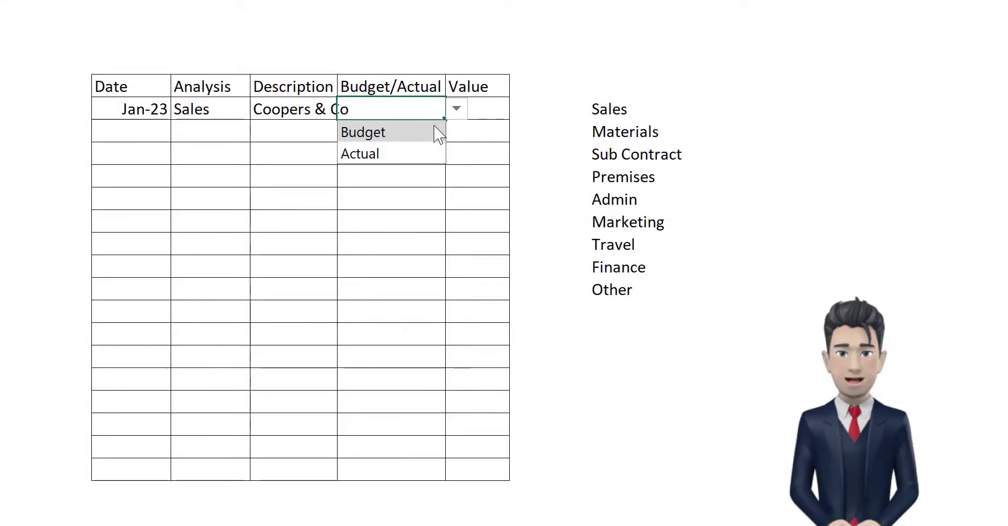
left_click(426, 133)
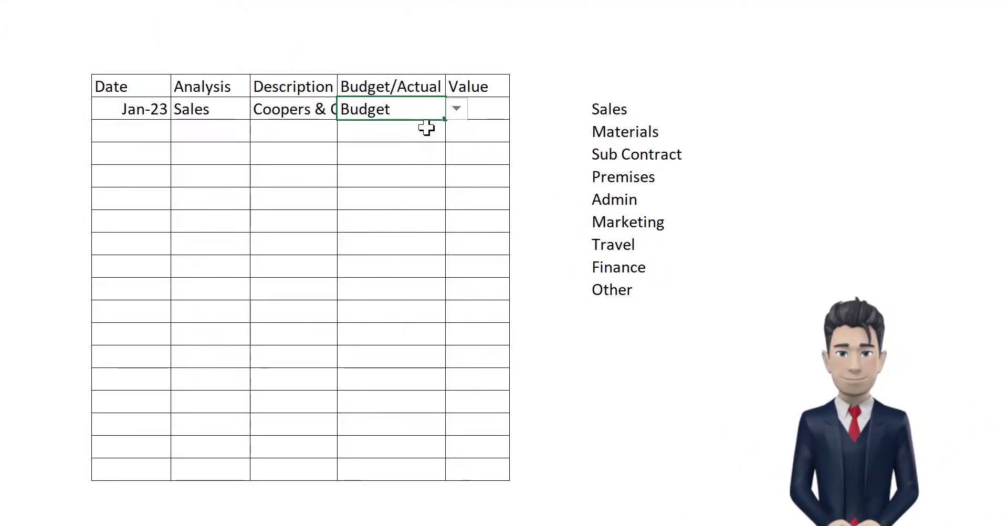
key("Tab")
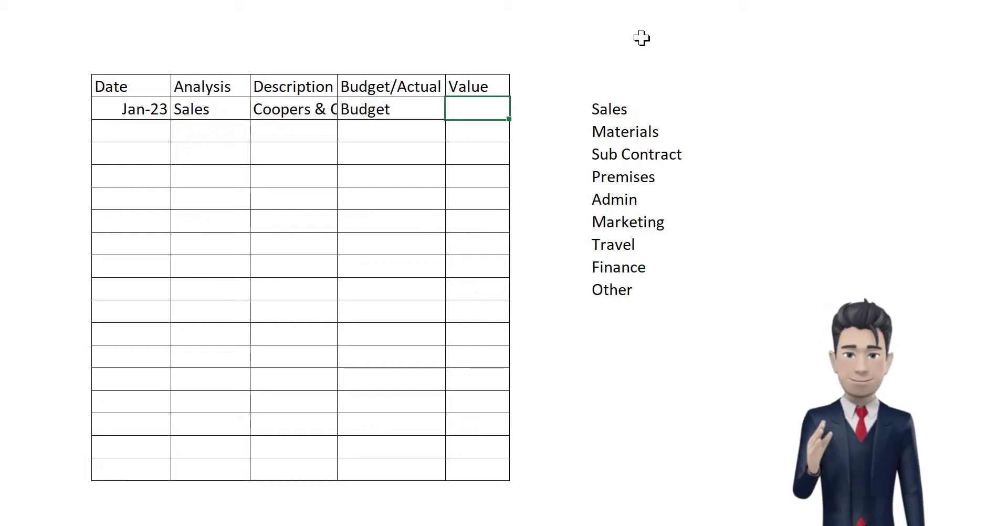
type("12000")
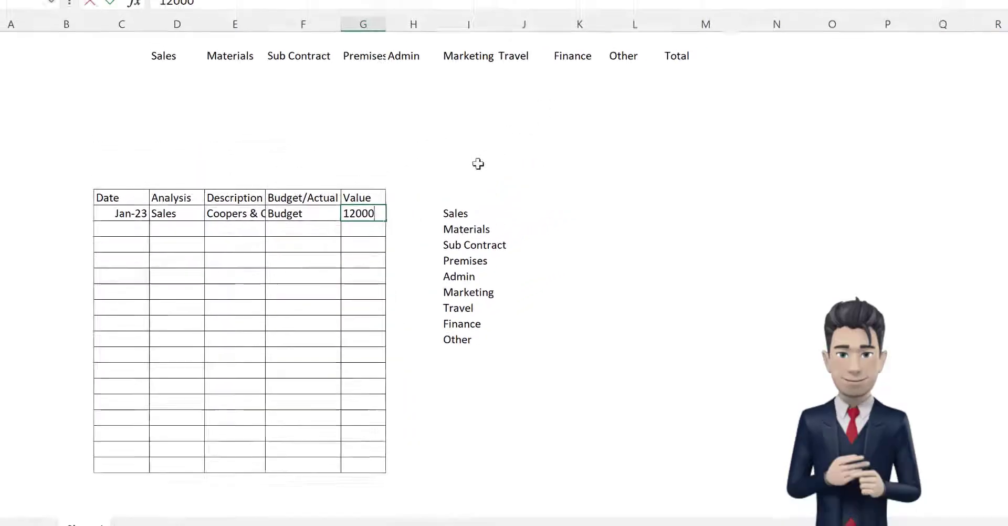
key("Return")
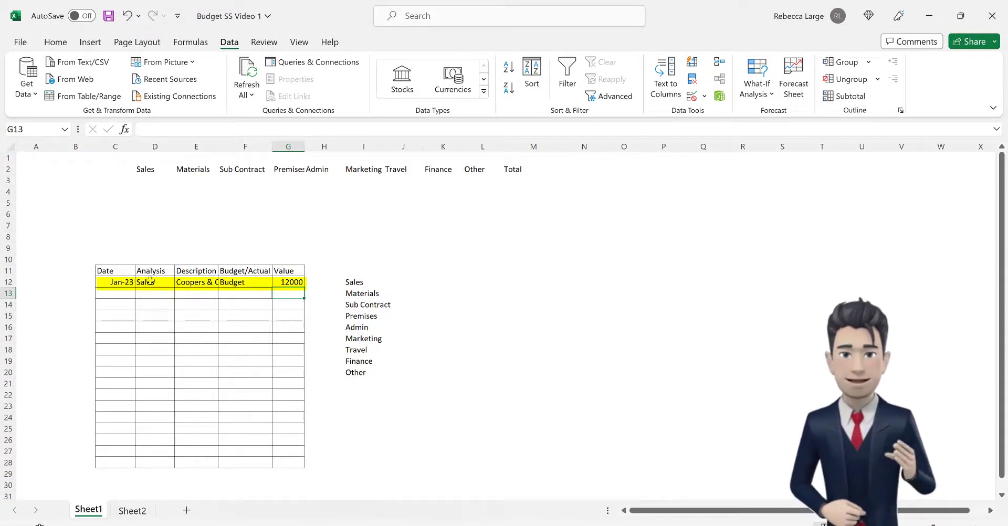
Step: Fill row 12 down to row 28, then clear C13:G28 so only the dropdown rules remain
left_click_drag(115, 282, 293, 465)
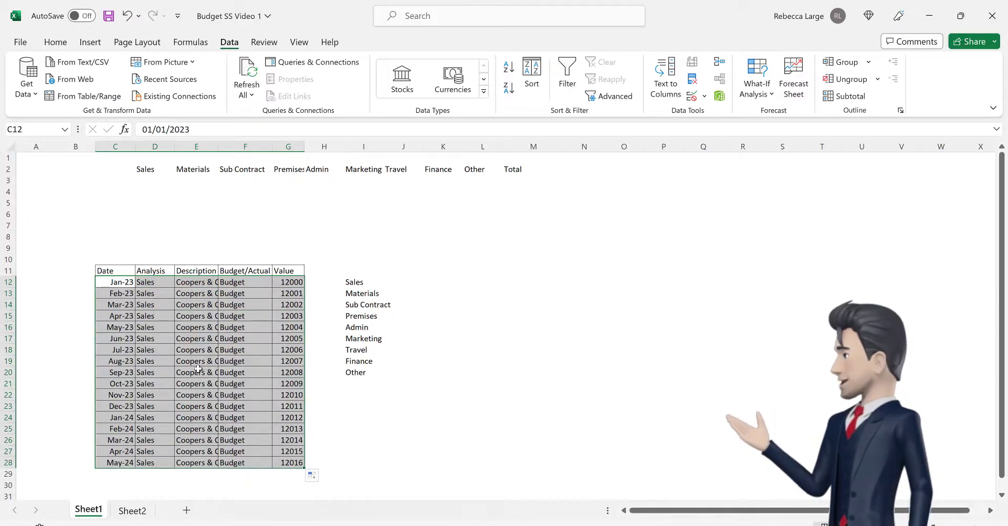
left_click(115, 293)
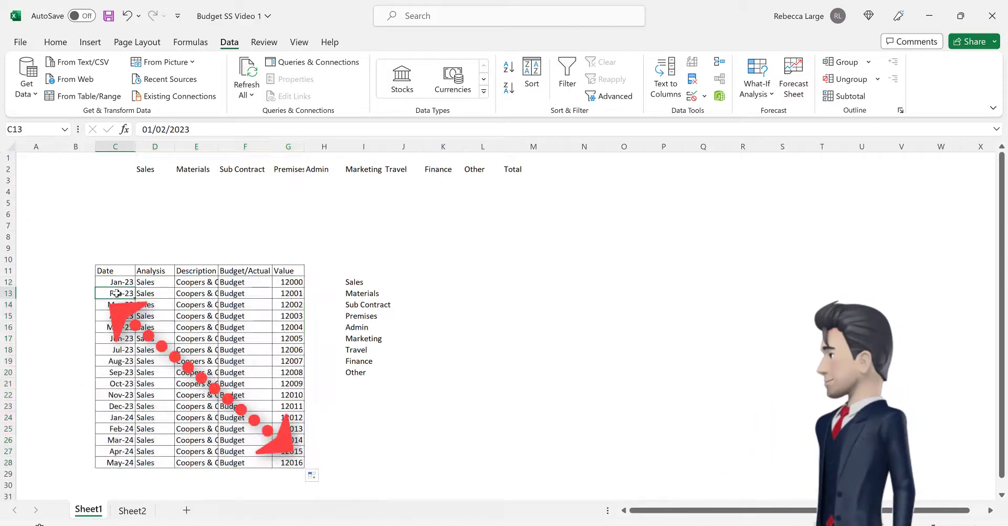
left_click_drag(115, 293, 301, 458)
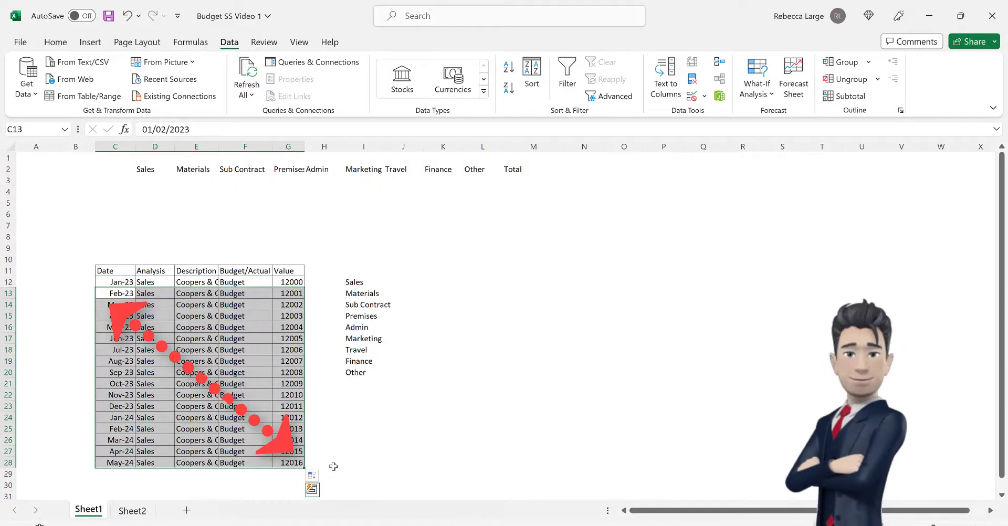
key("Delete")
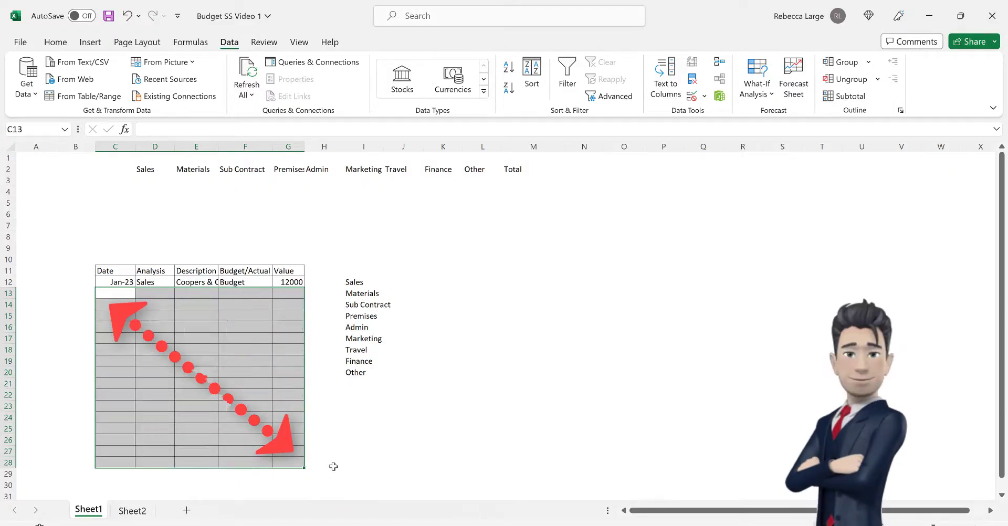
left_click(164, 303)
left_click(233, 305)
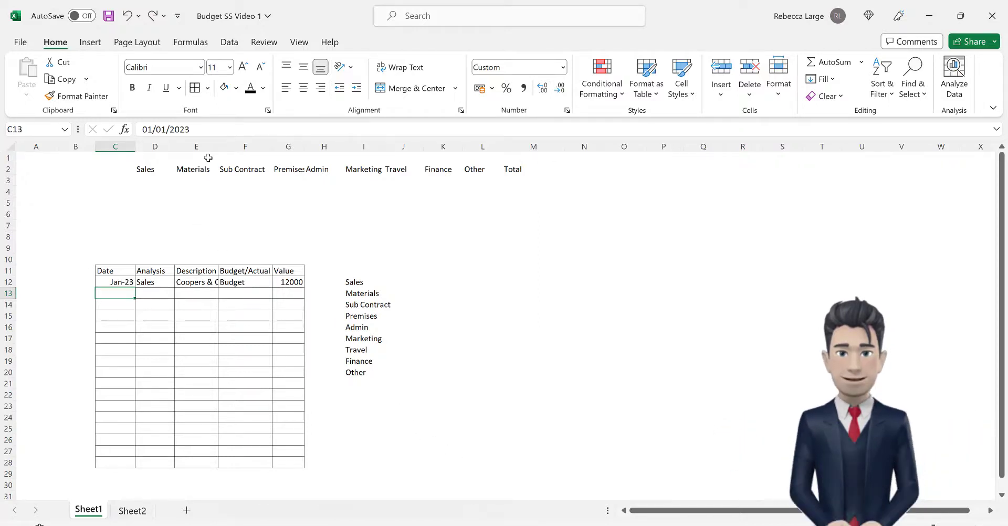
Step: Widen column E and restore the Jan-23 to Sep-23 Budget and Actual entries in rows 13–28
left_click_drag(217, 147, 236, 147)
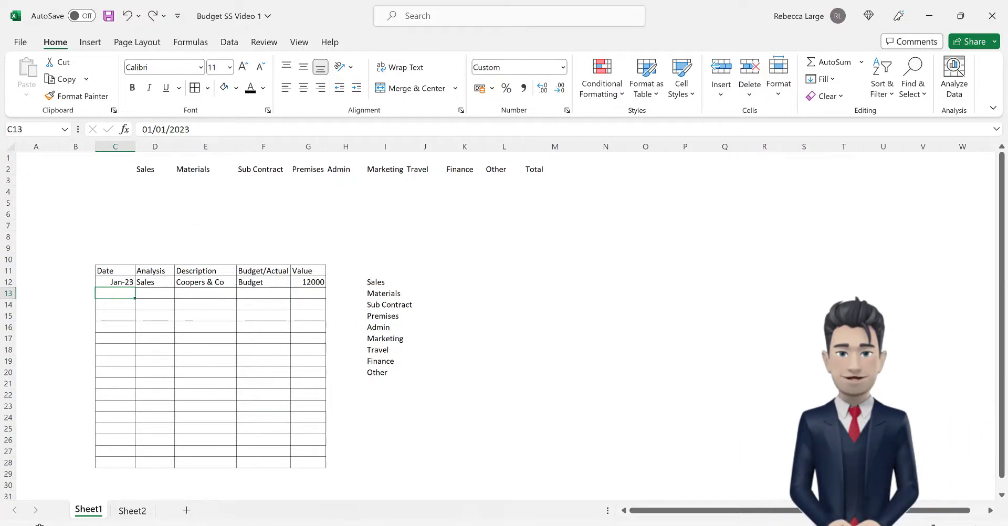
left_click(151, 16)
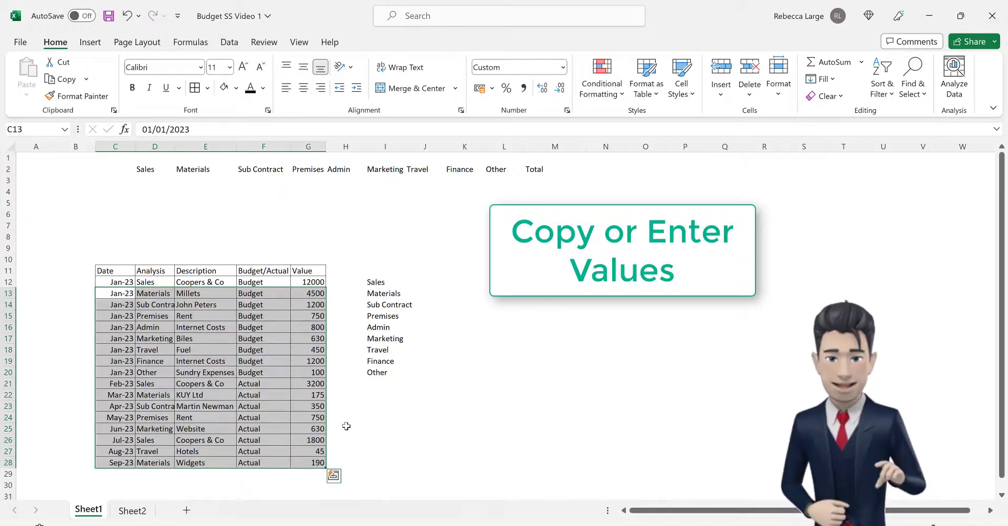
left_click(354, 455)
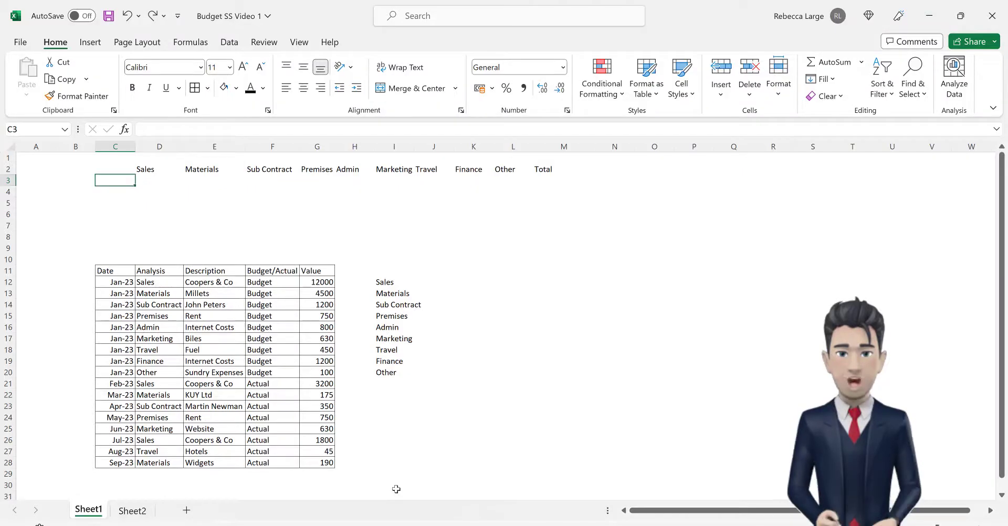
Step: Type Budget as the summary row label in C3
key("F4")
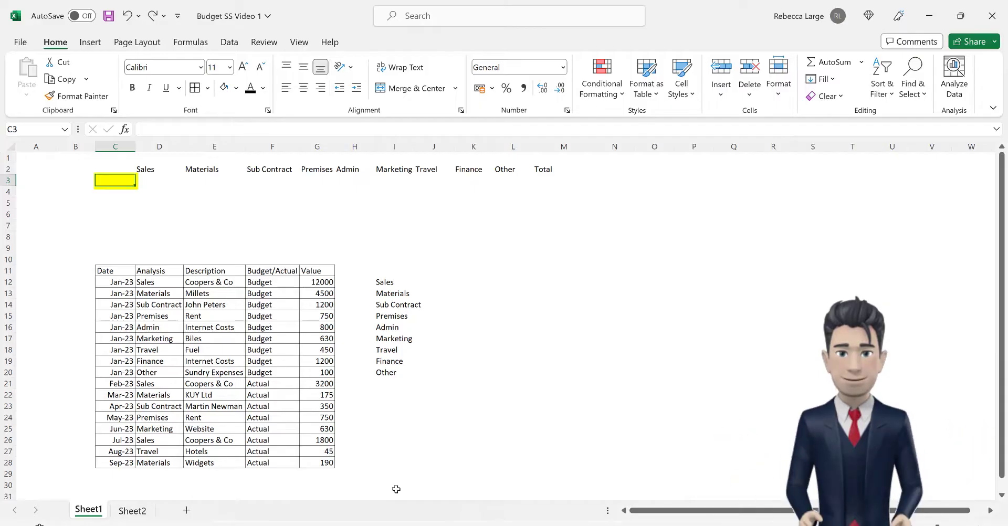
type("Budget")
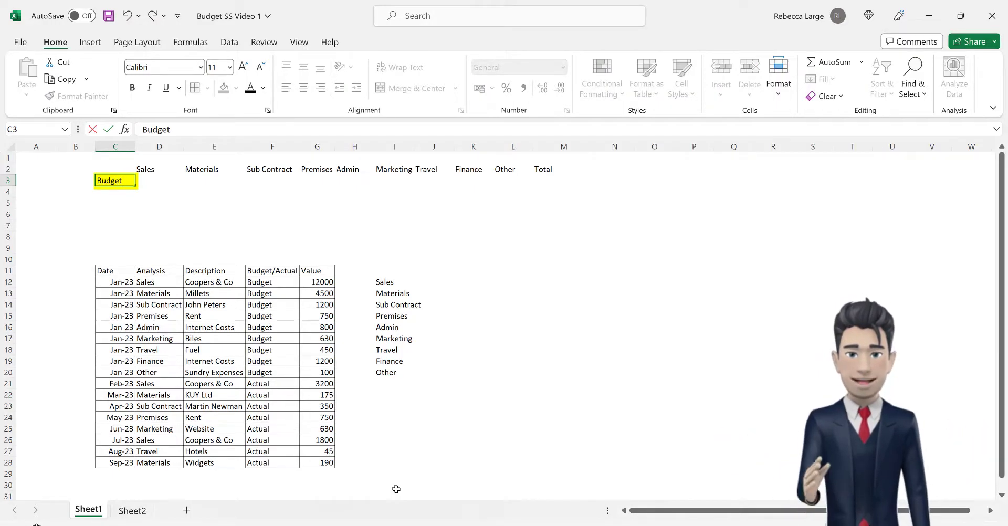
key("Tab")
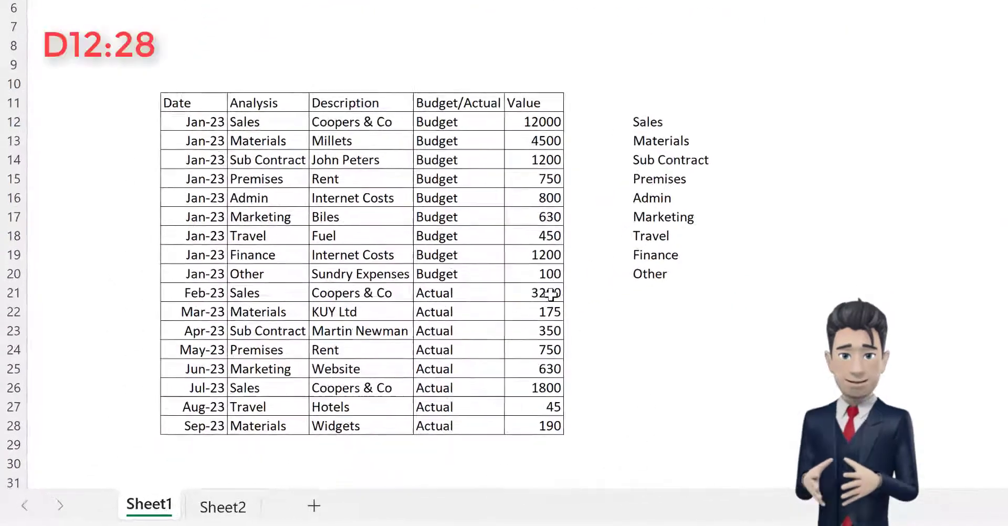
Step: Name D12:D28 AnalysisRange and verify it in the Name Box list
left_click_drag(302, 103, 263, 437)
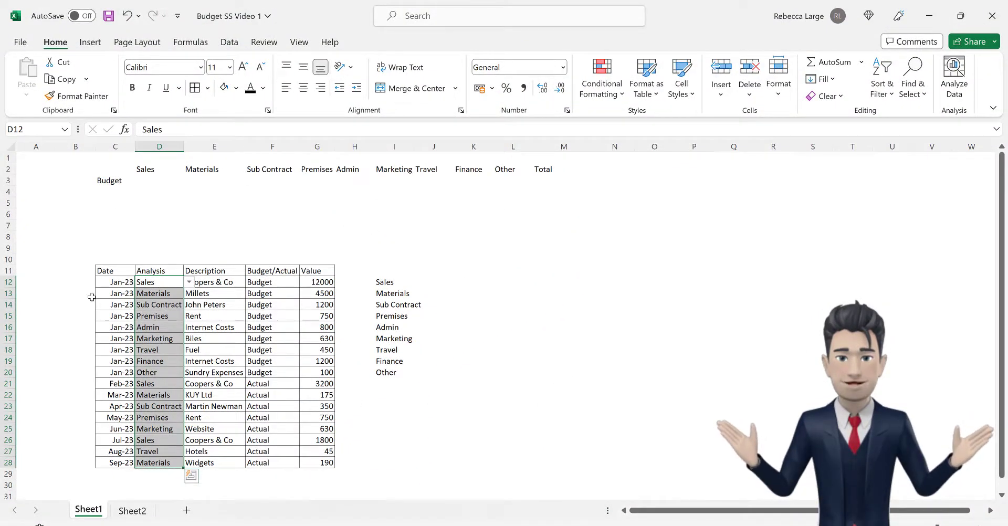
left_click(42, 130)
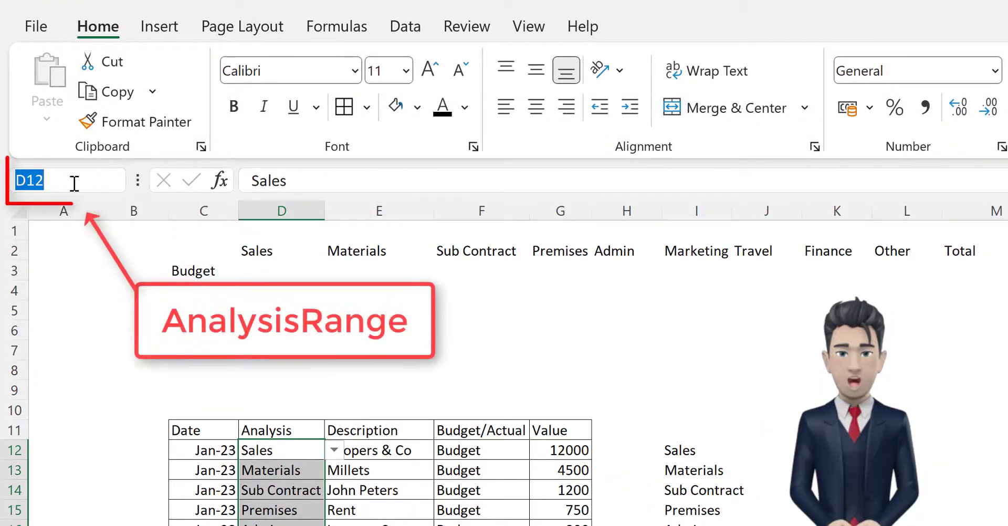
type("Analy")
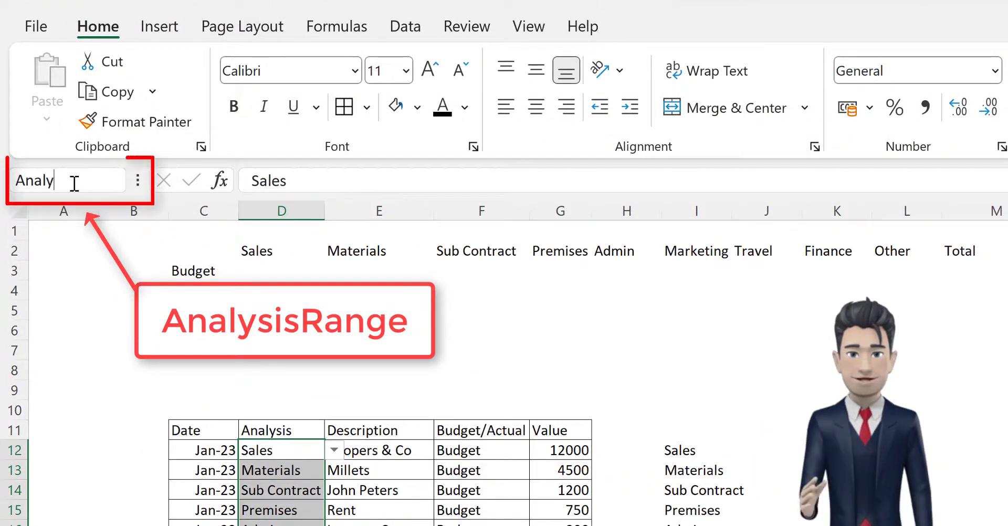
type("sisRange")
key("Return")
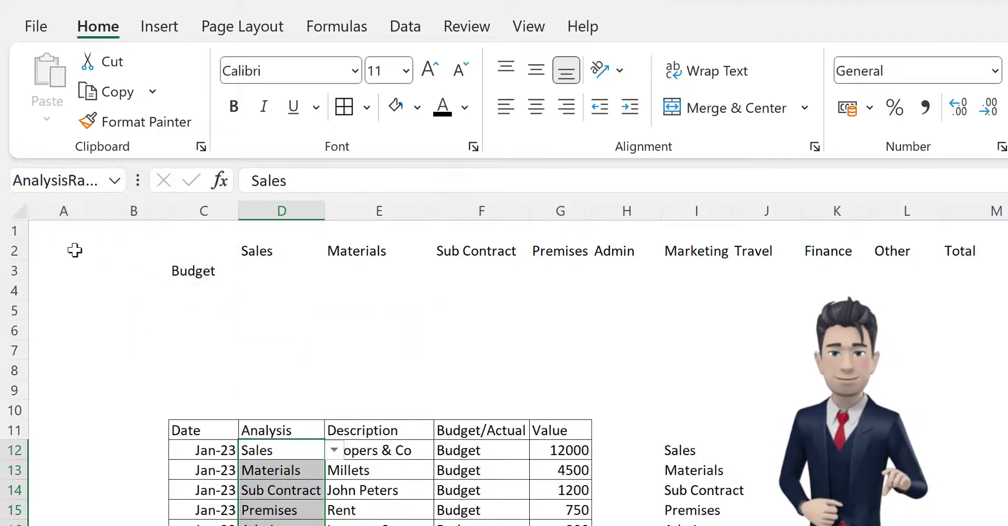
left_click(114, 181)
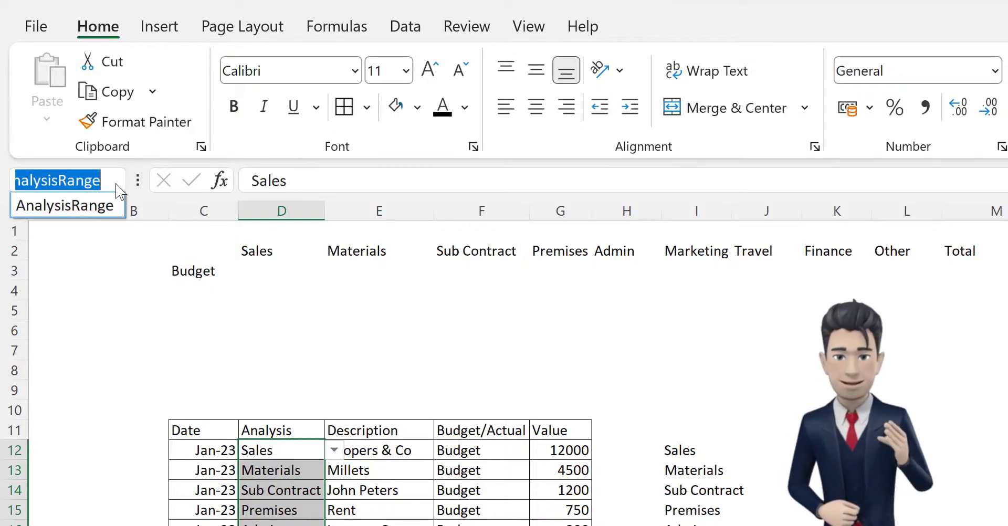
left_click(65, 205)
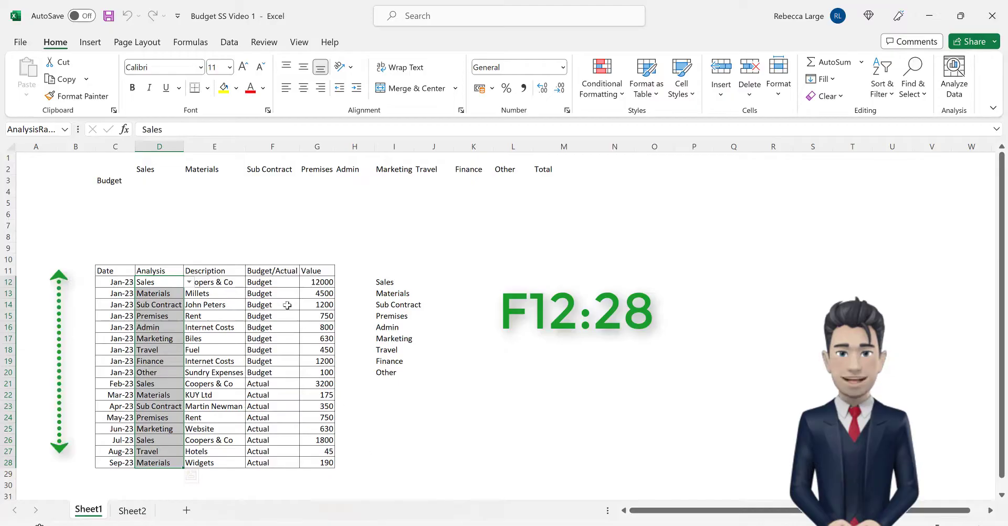
Step: Name F12:F28 BorARange and G12:G28 ValueRange
left_click_drag(282, 286, 269, 465)
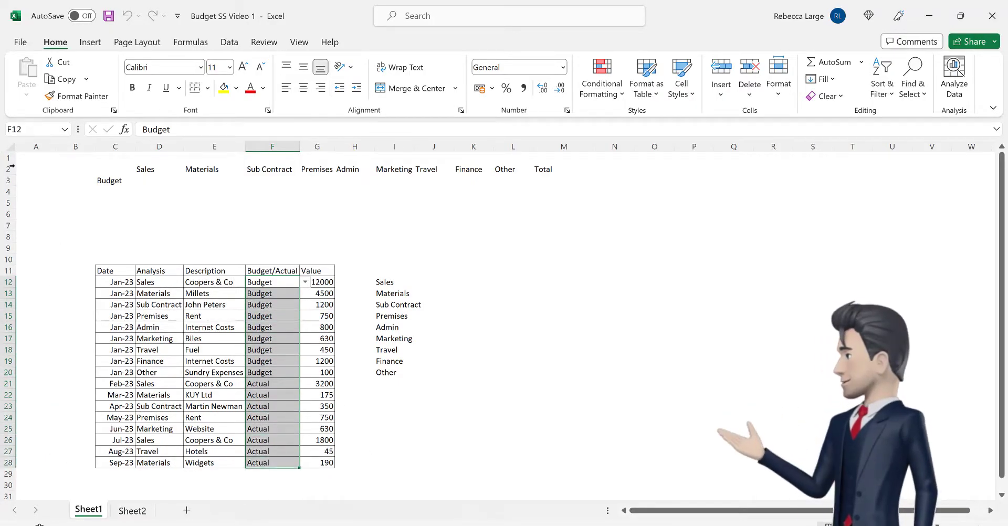
left_click(53, 155)
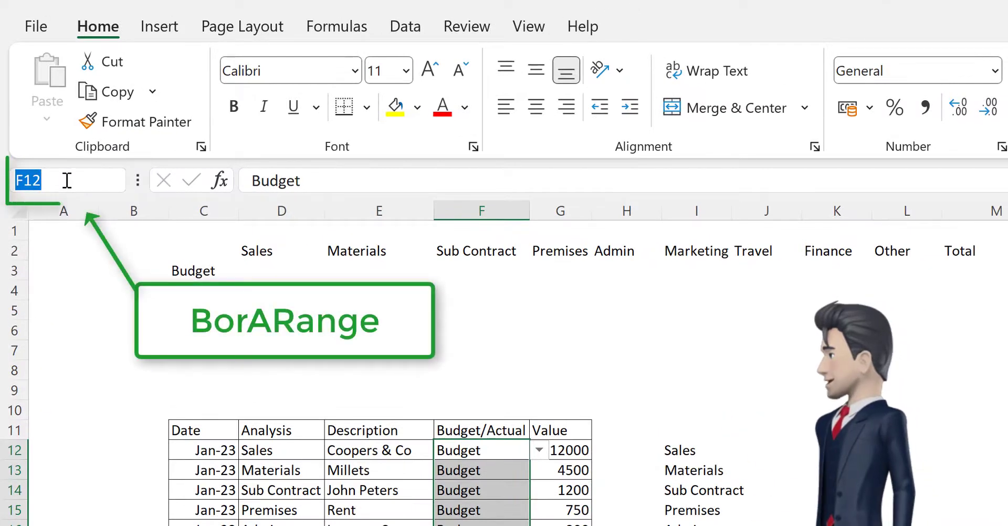
type("B")
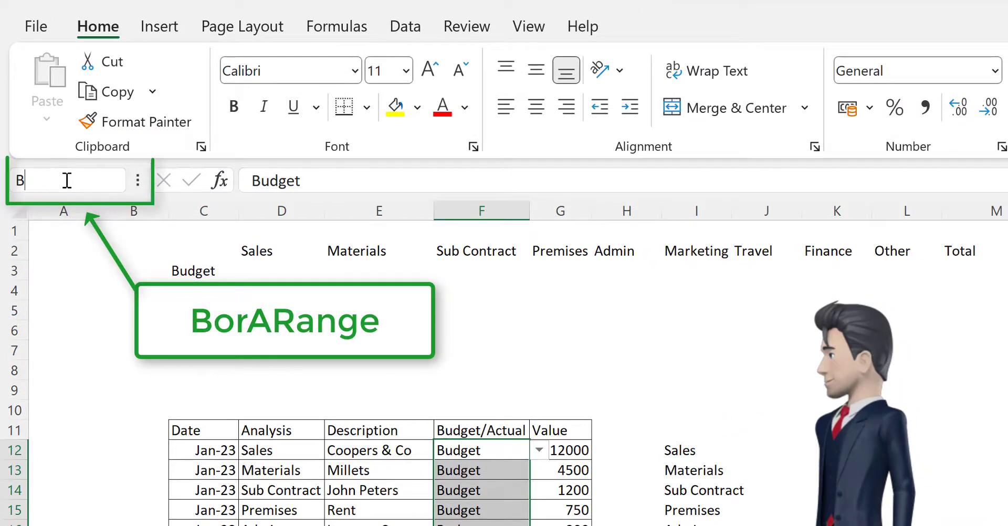
type("orARa")
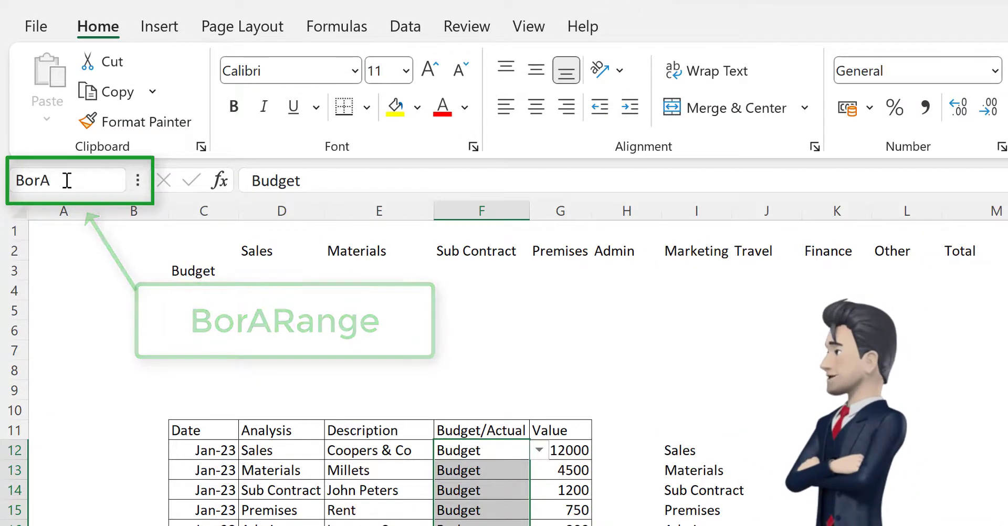
type("nge")
key("Return")
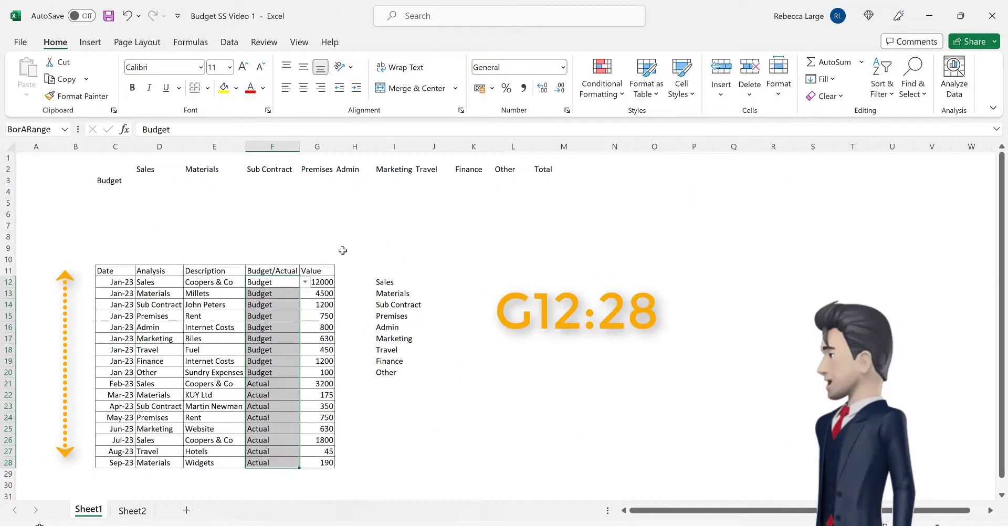
left_click_drag(322, 282, 318, 463)
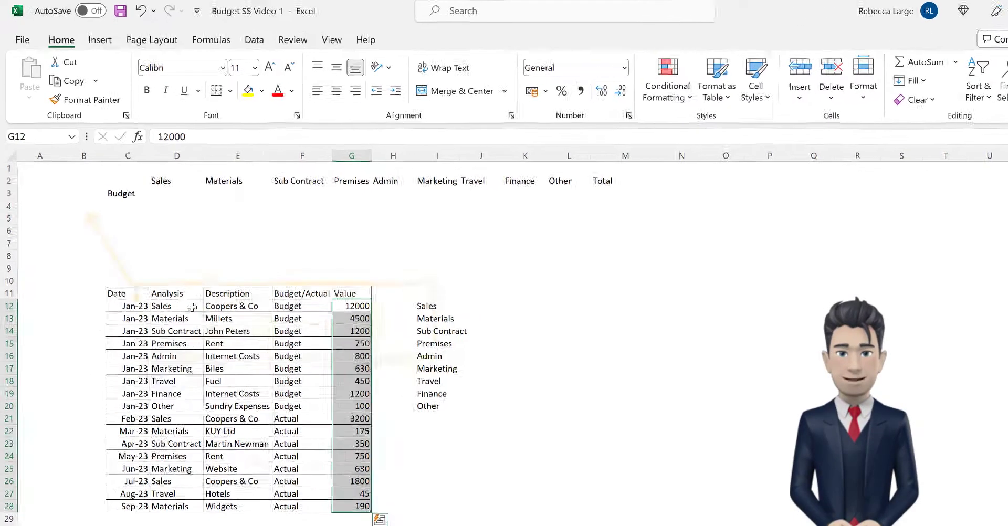
left_click(56, 136)
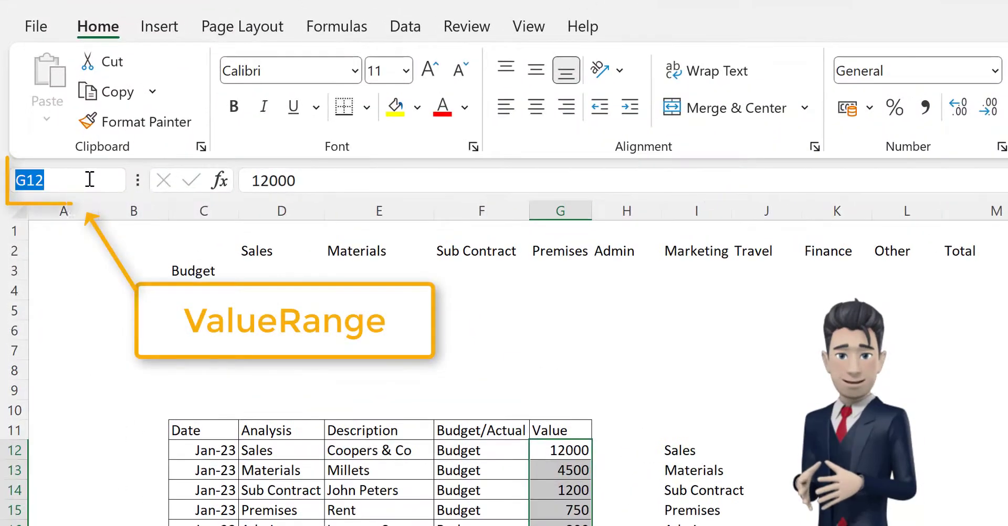
type("ValueRa")
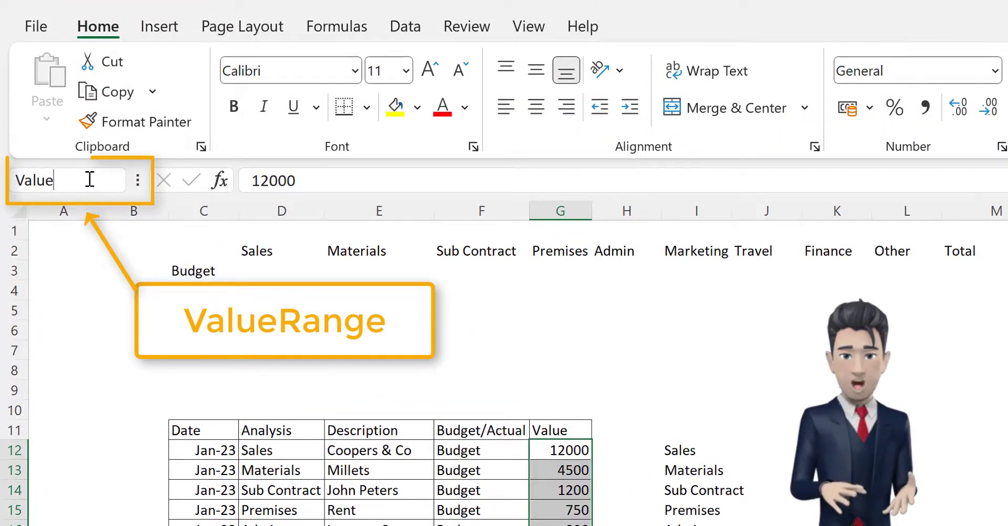
type("nge")
key("Return")
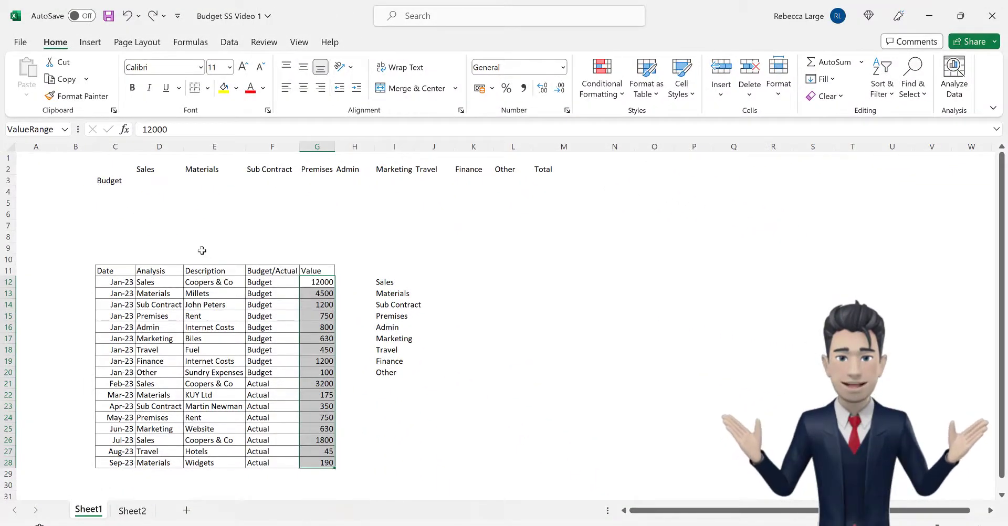
Step: Restore the SUMIFS formula in D3 using the named ranges, returning a Sales budget of 12000
left_click(151, 180)
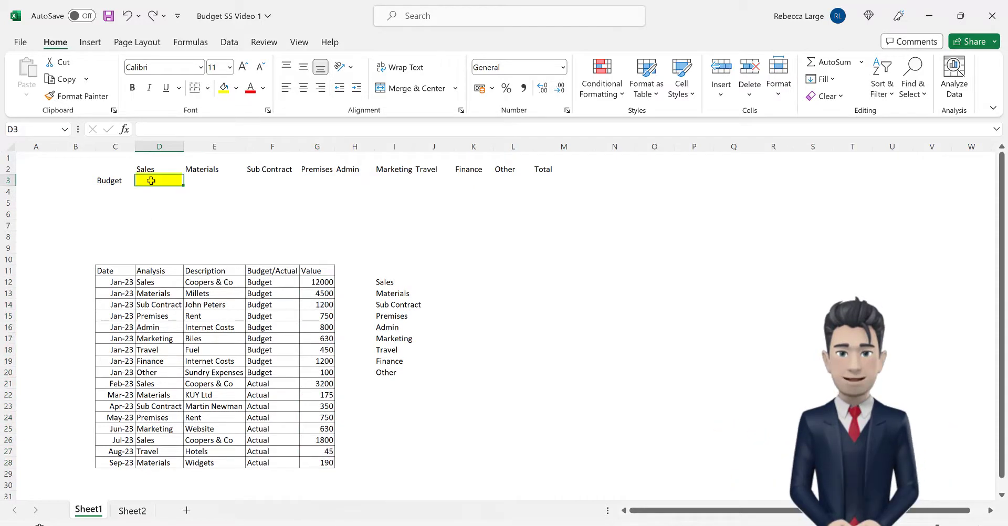
left_click(154, 17)
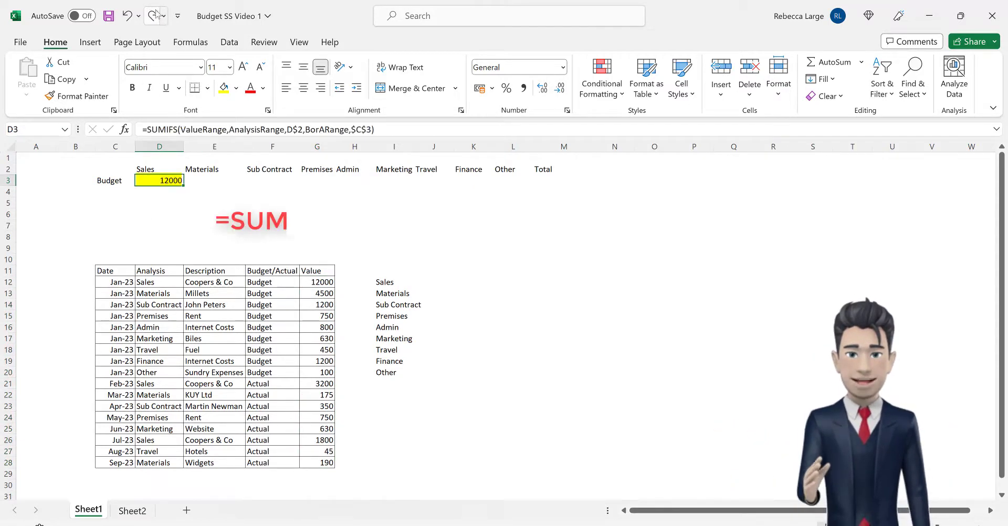
left_click(421, 131)
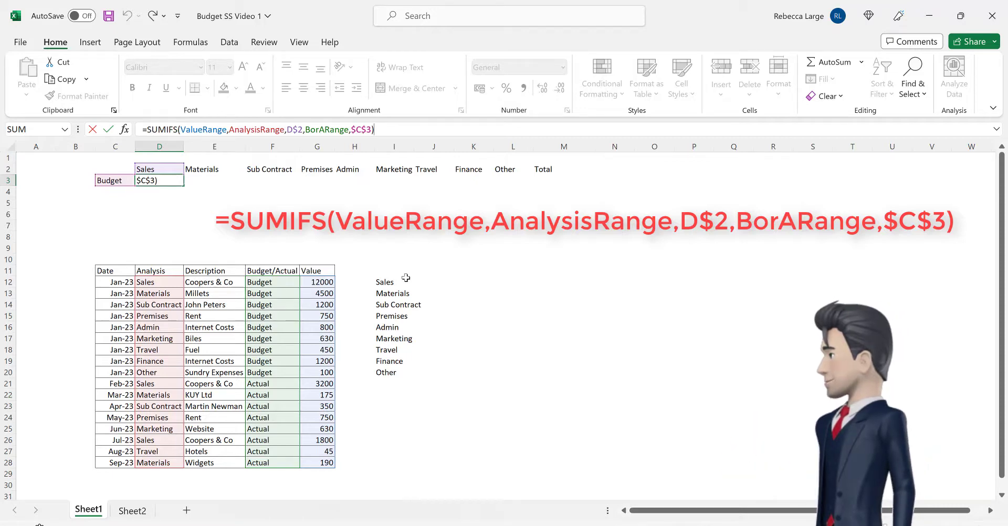
key("Return")
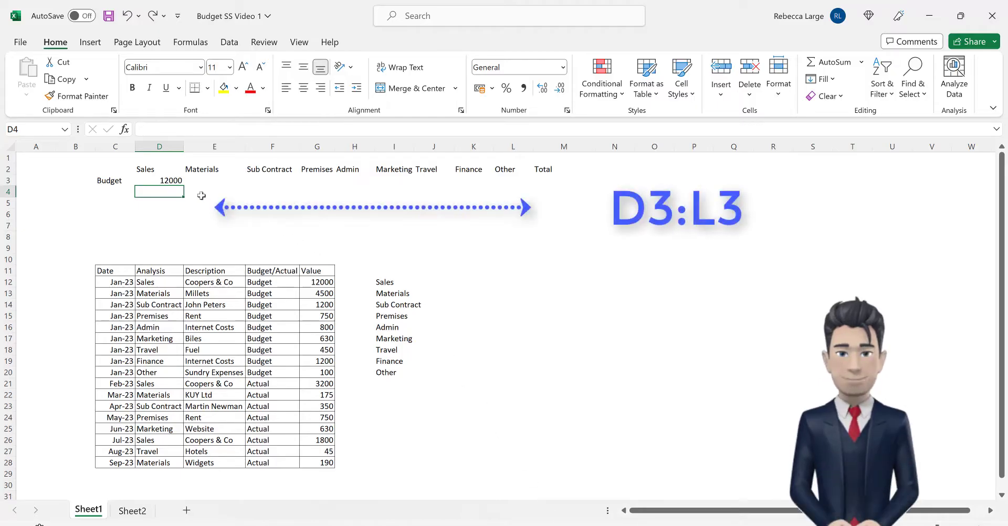
Step: Copy the D3 SUMIFS formula across E3:L3, giving budget totals 4500, 1200, 750, 800, 630, 450, 1200, 100
left_click(174, 181)
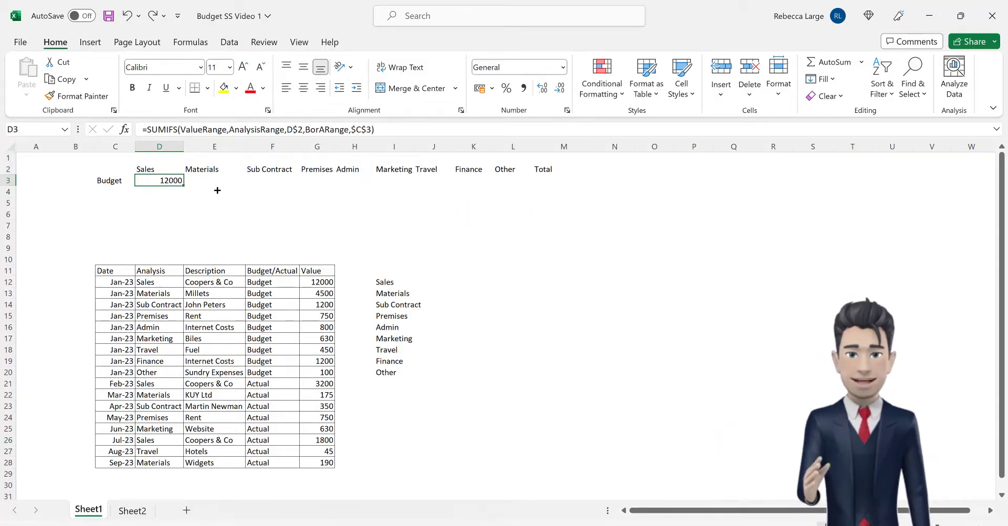
left_click_drag(229, 191, 517, 189)
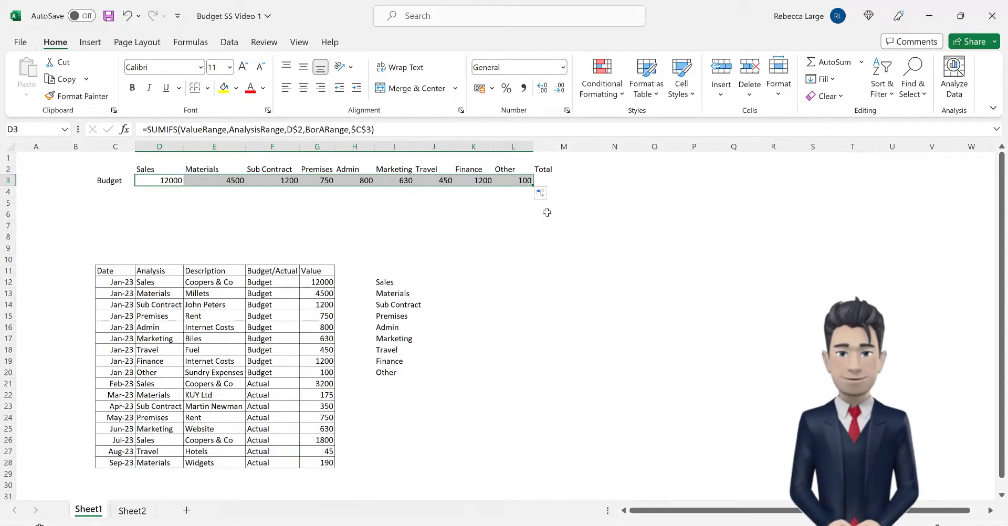
Step: Enter =+D3-SUM(E3:L3) in M3 for a Budget Total of 2370
left_click(554, 179)
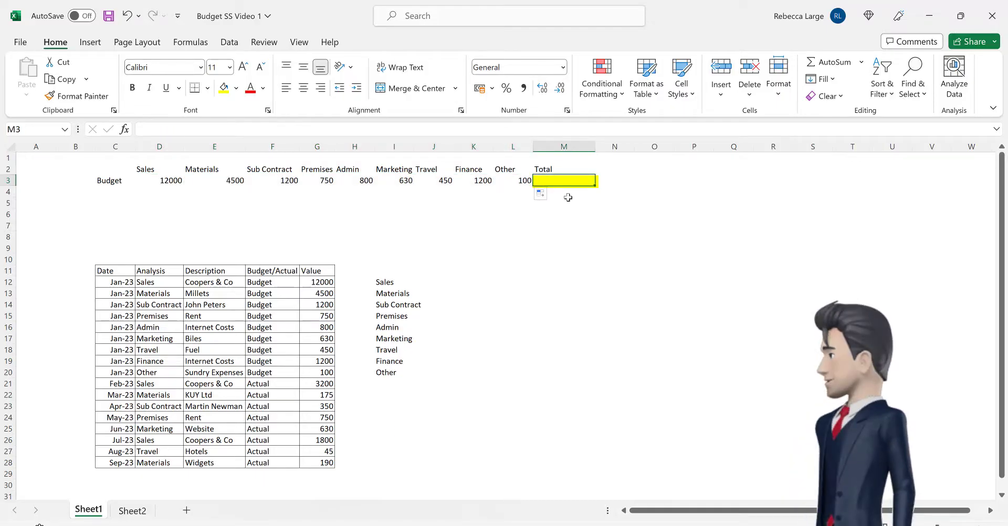
type("=")
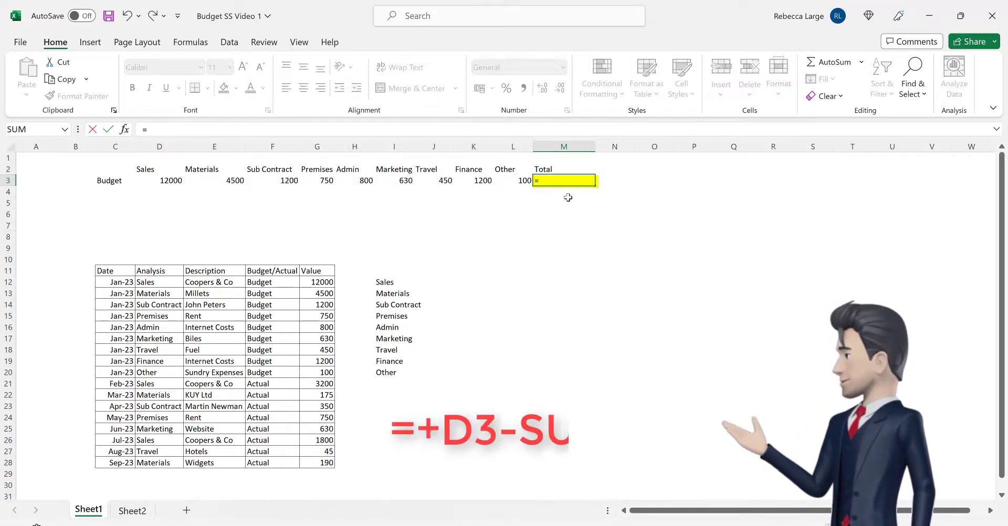
type("+")
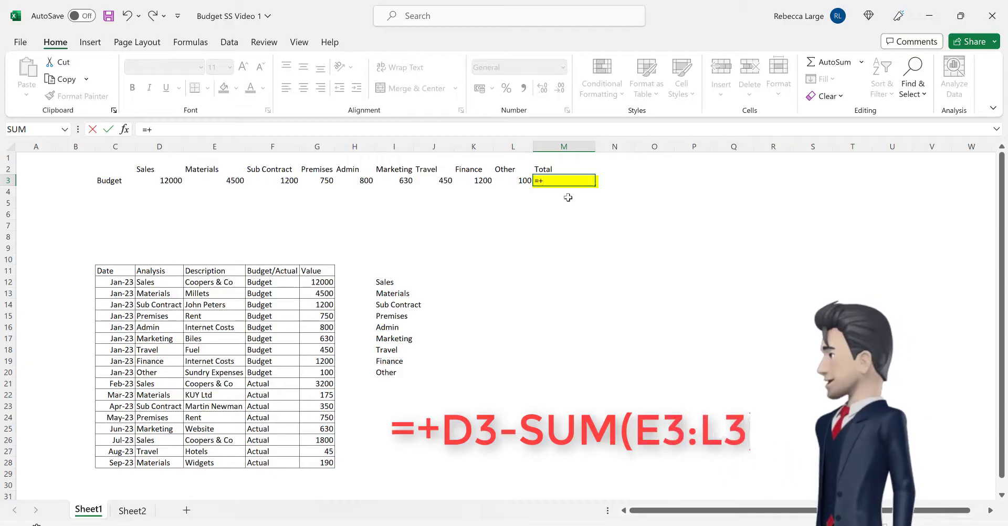
type("D3")
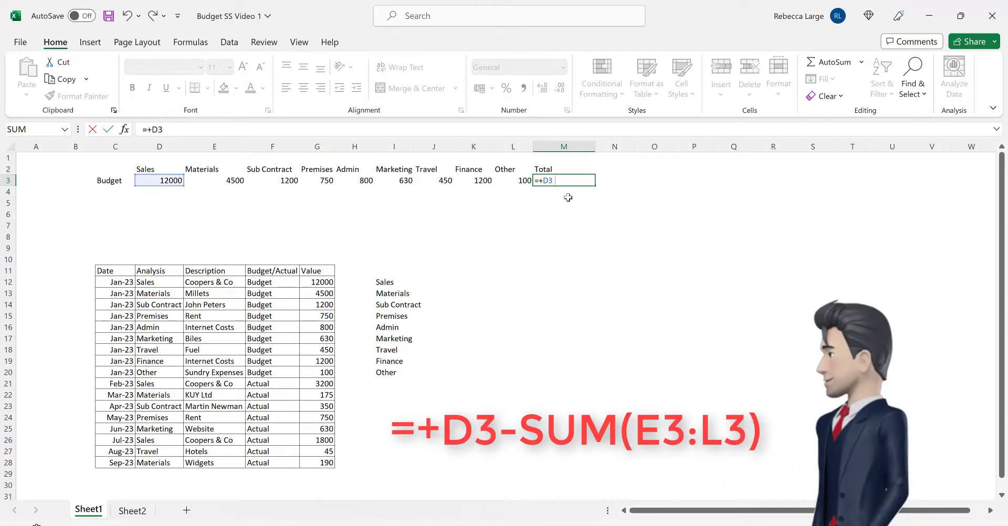
type("-Sum")
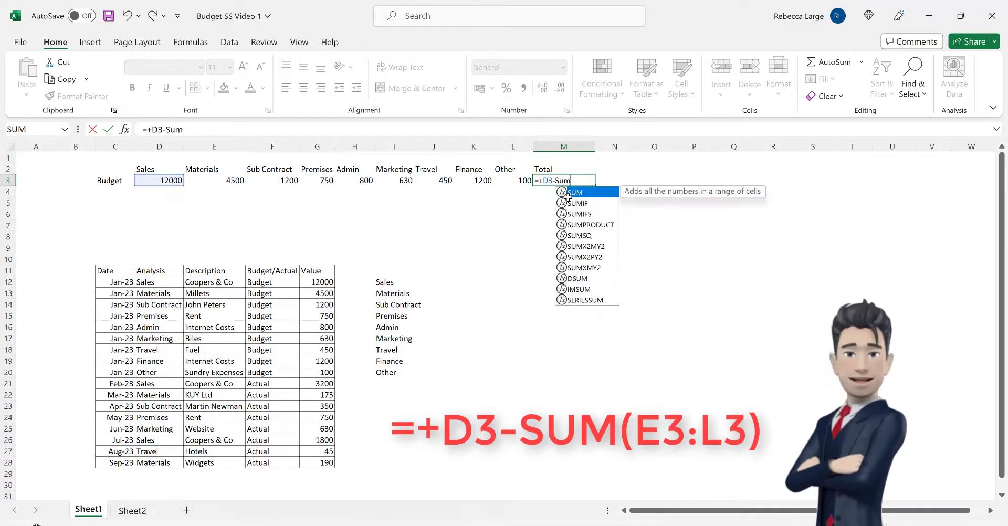
type("(")
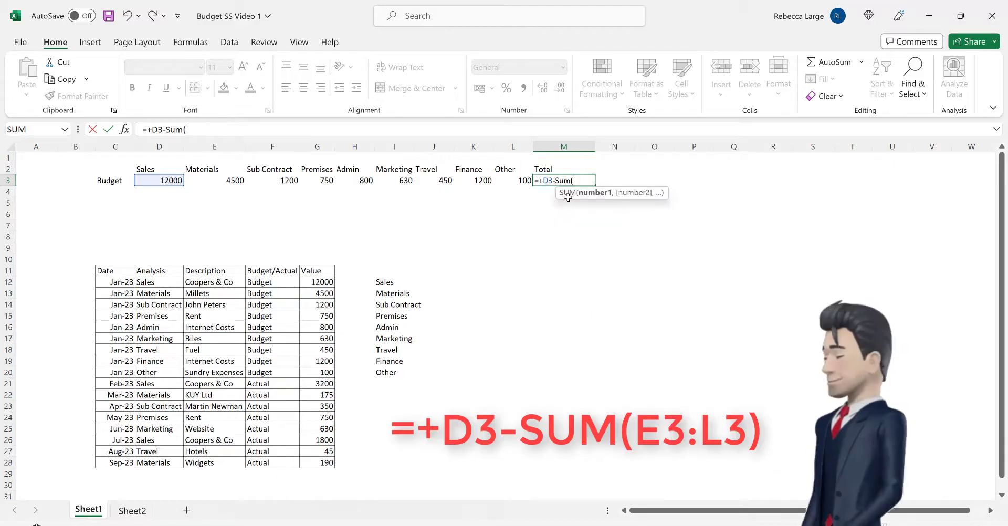
type("E3")
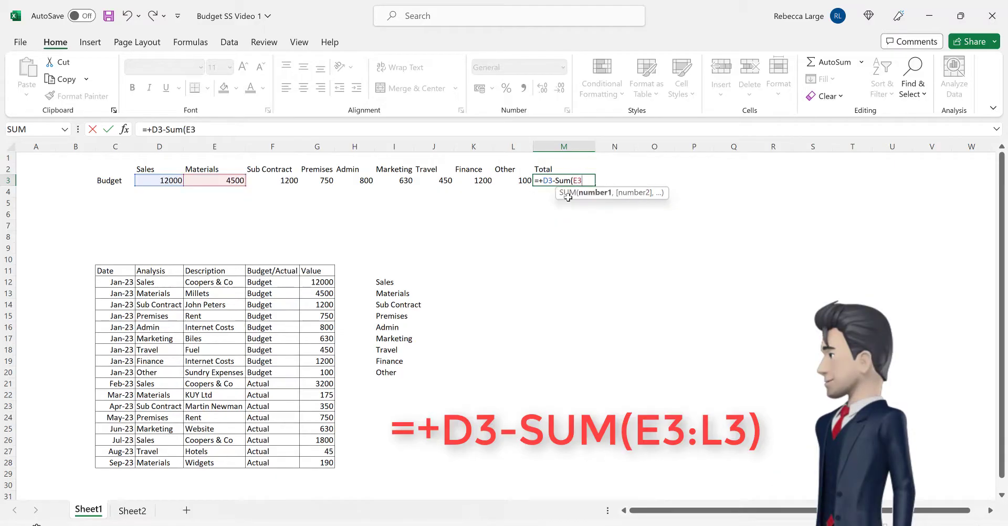
type(":L")
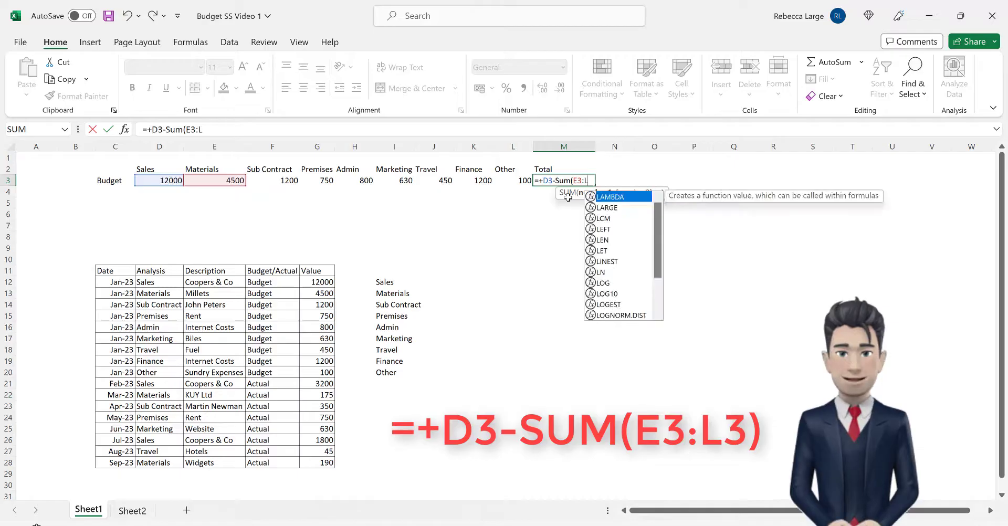
type("3")
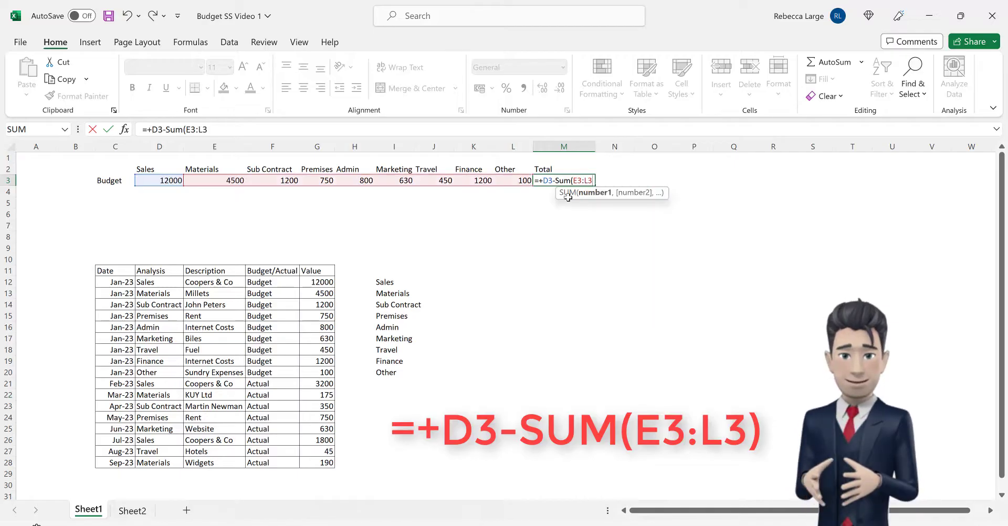
type(")")
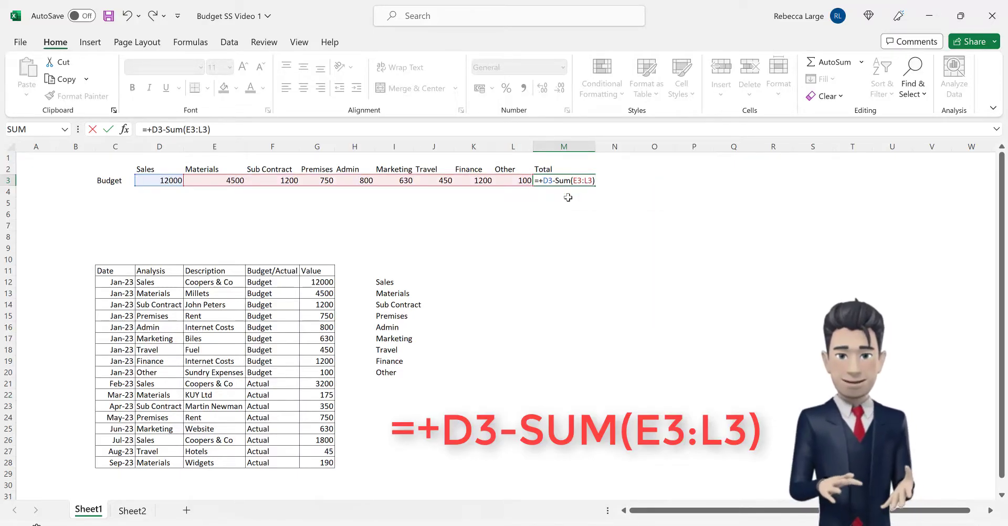
key("Return")
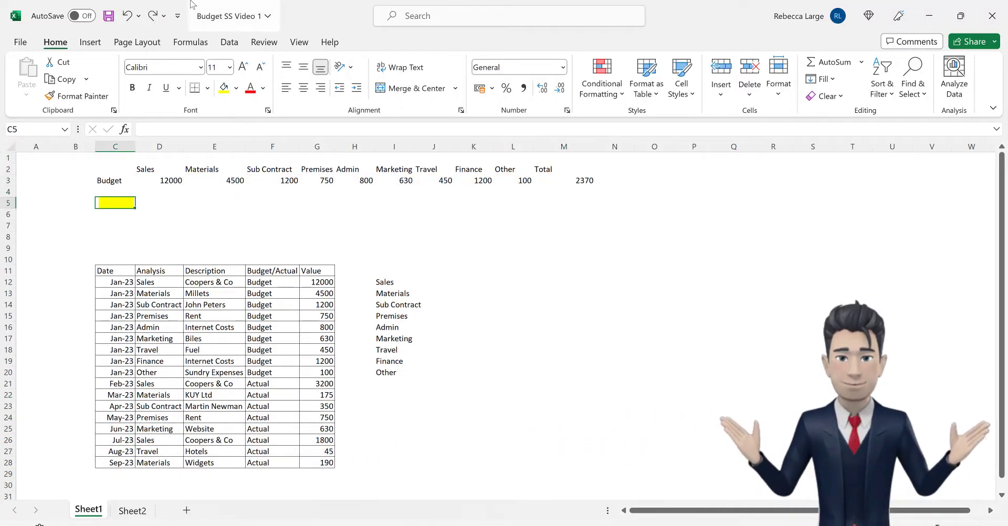
Step: Restore the 'Income' label in C5 and its Actual Sales SUMIFS formula in D5, returning 5000
left_click(150, 15)
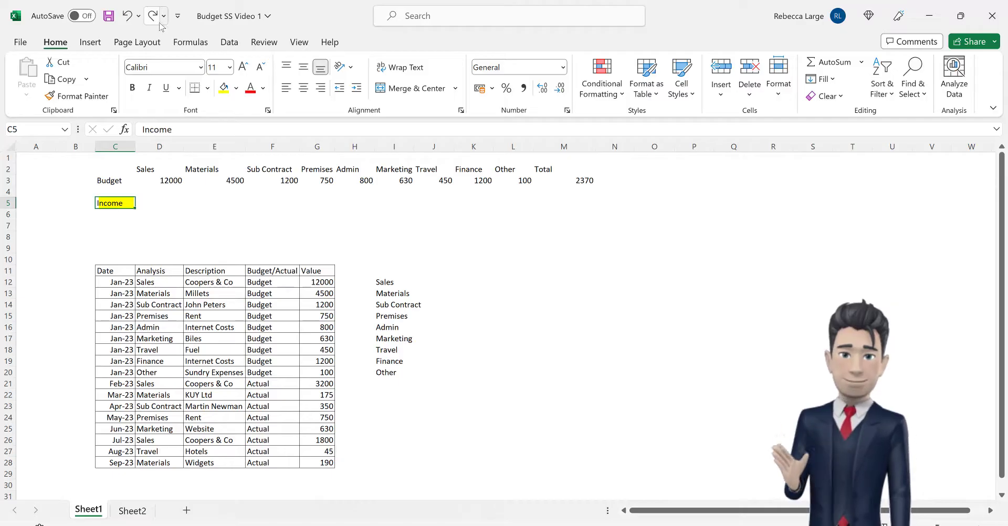
left_click(152, 18)
left_click(151, 17)
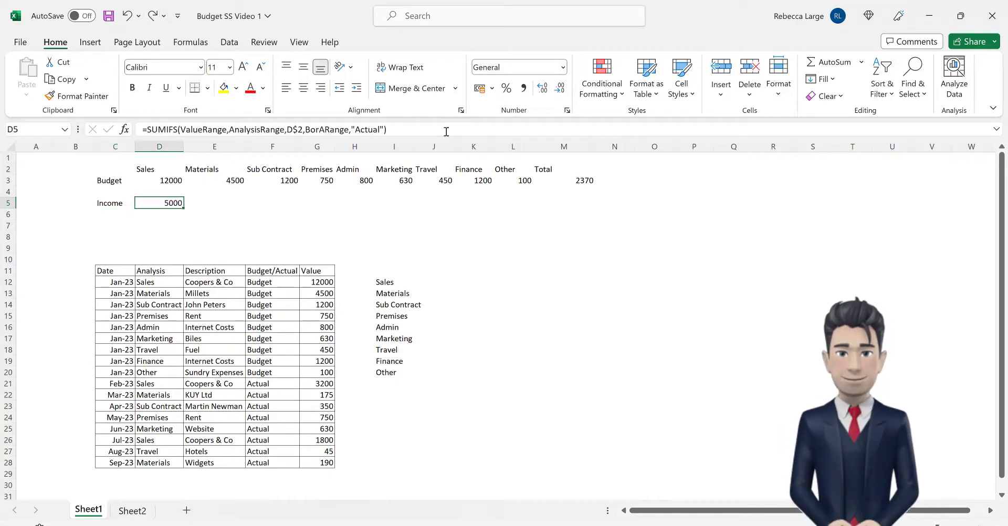
left_click(445, 129)
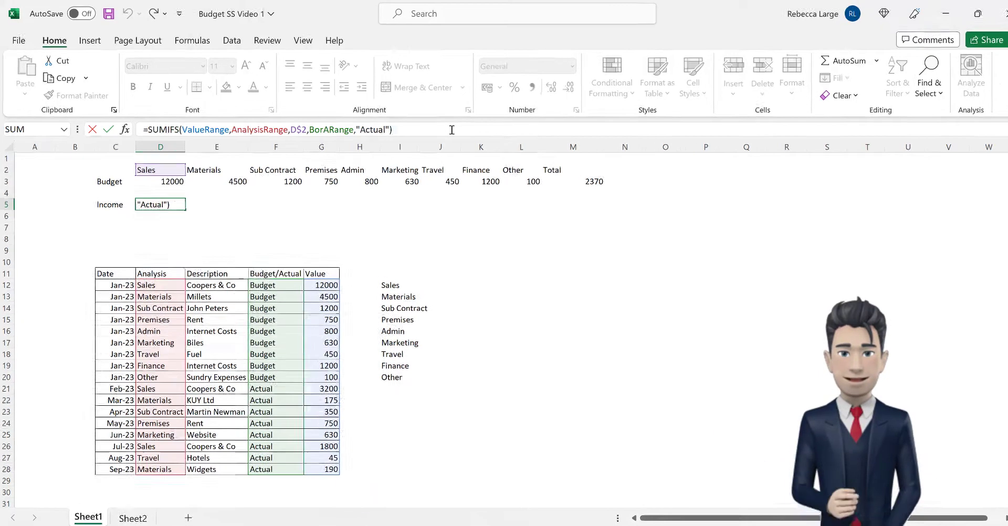
key("Return")
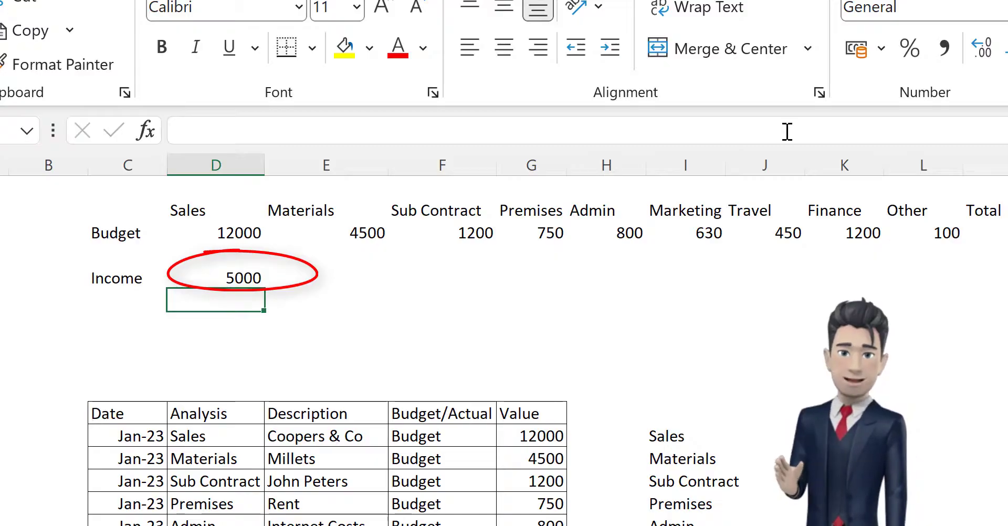
Step: Restore 'Expenses' in C6 and the E6 SUMIFS, copied across E6:L6: 365, 350, 750, 0, 630, 45, 0, 0
key("Left")
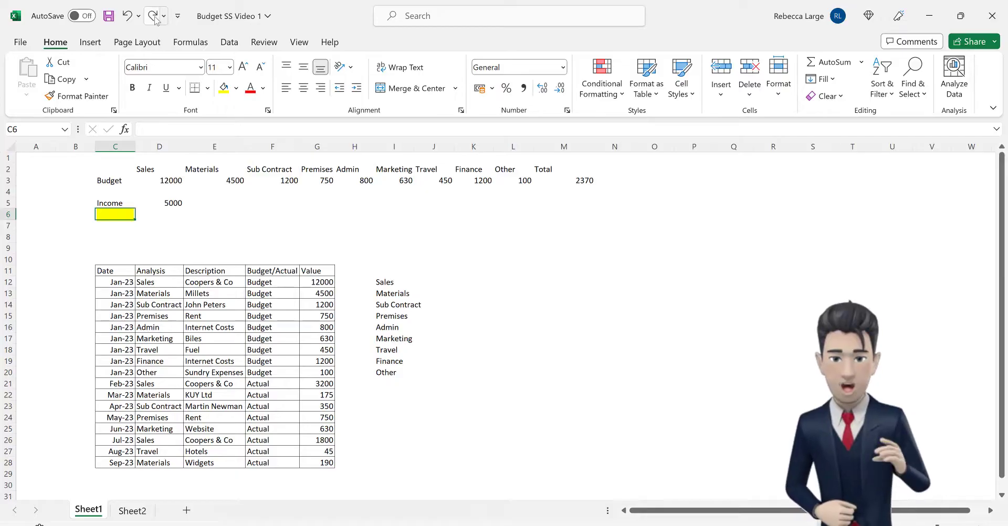
left_click(150, 19)
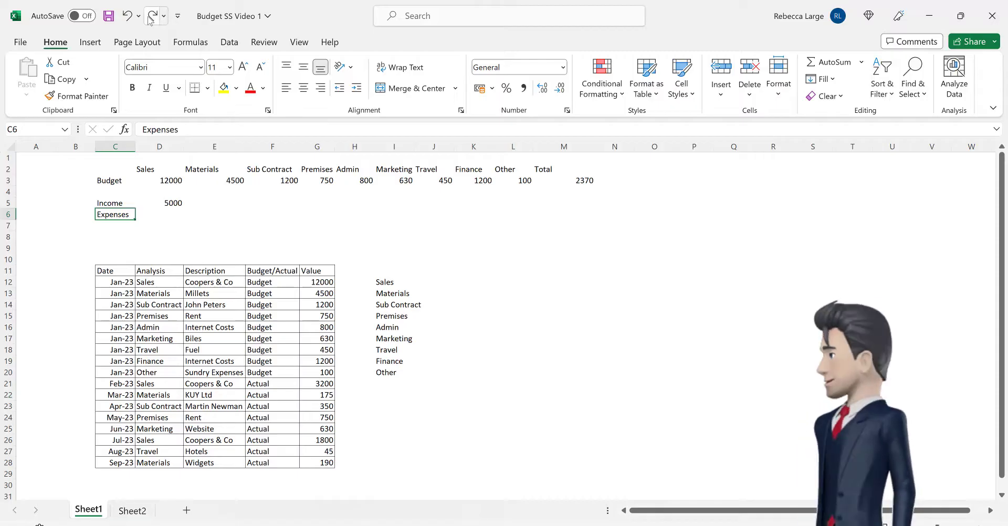
left_click(150, 20)
left_click(492, 134)
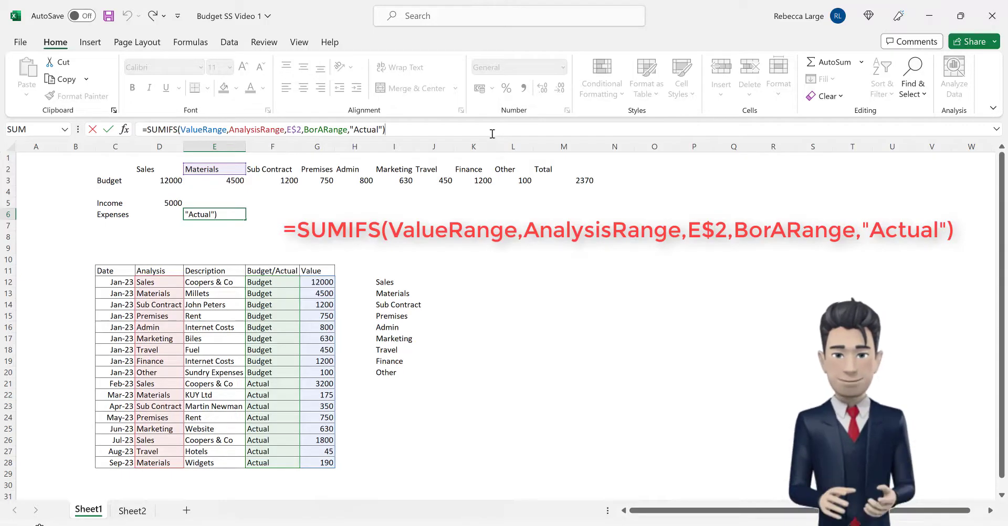
key("Return")
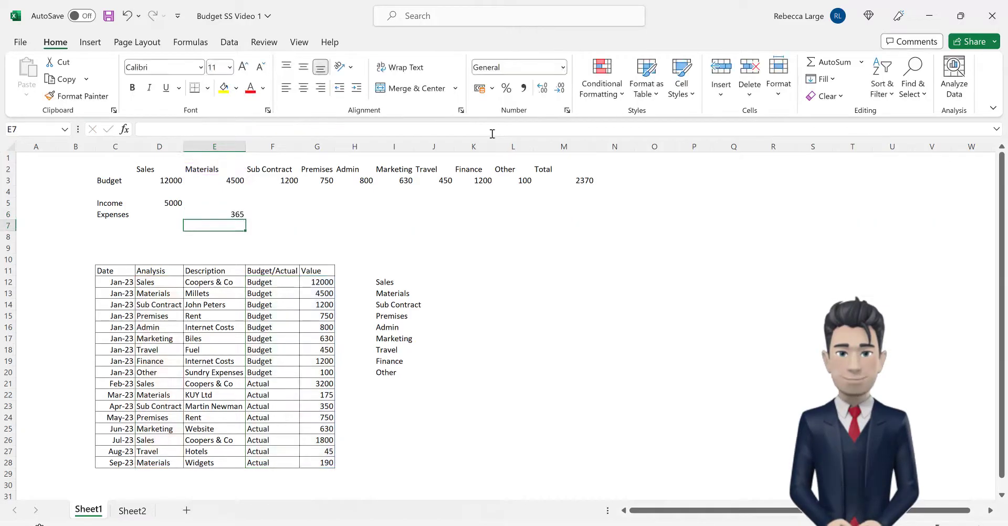
left_click(242, 212)
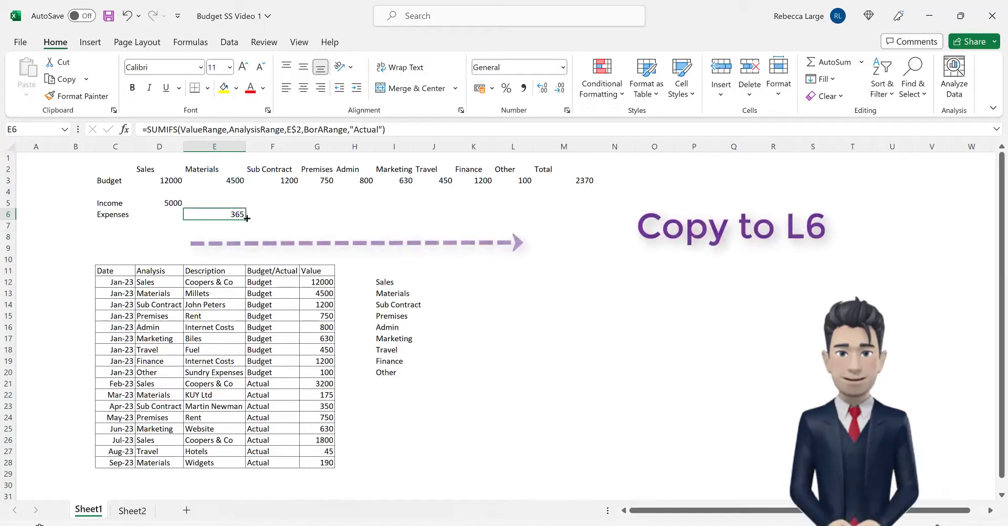
left_click_drag(333, 206, 528, 216)
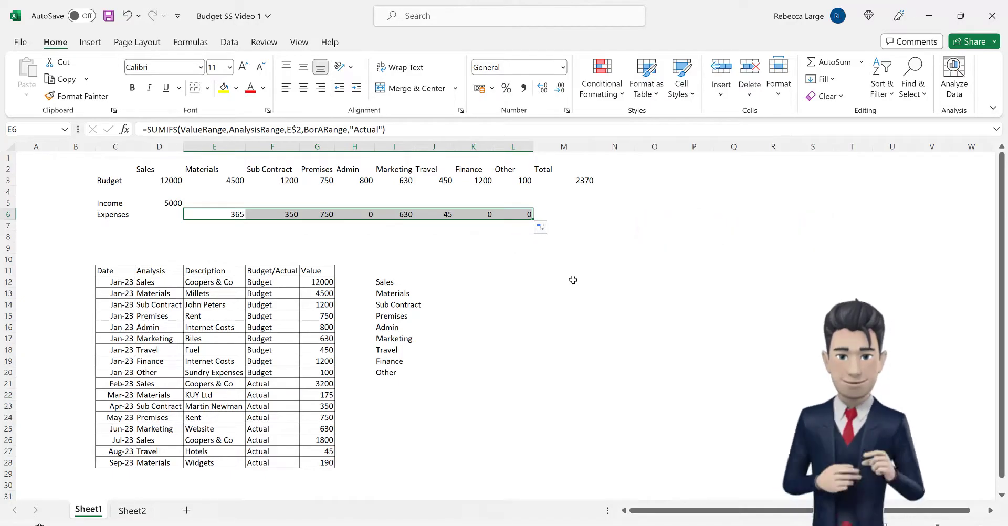
Step: Label row 7 'Balance' and enter =+D3-D5 in D7 for a Sales balance of 7000
left_click(115, 225)
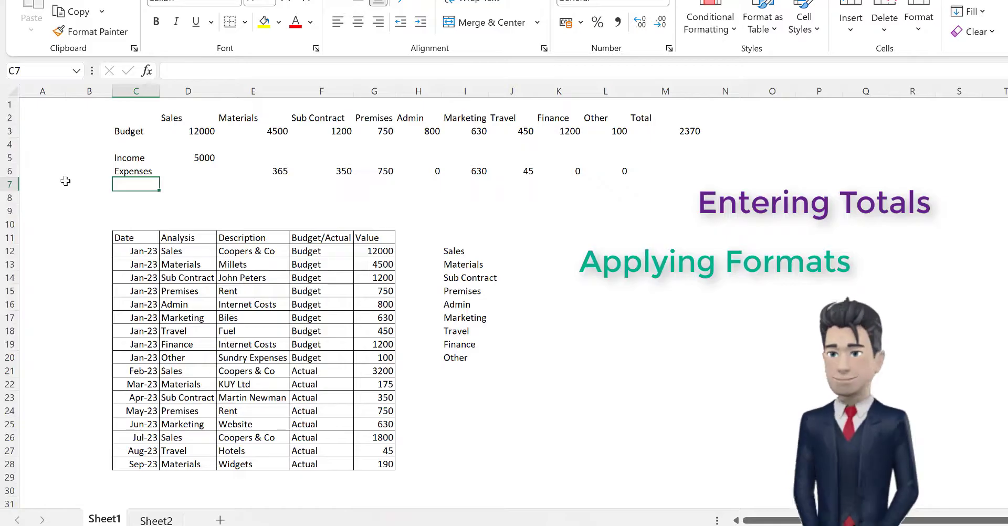
key("alt+h")
key("h")
key("Return")
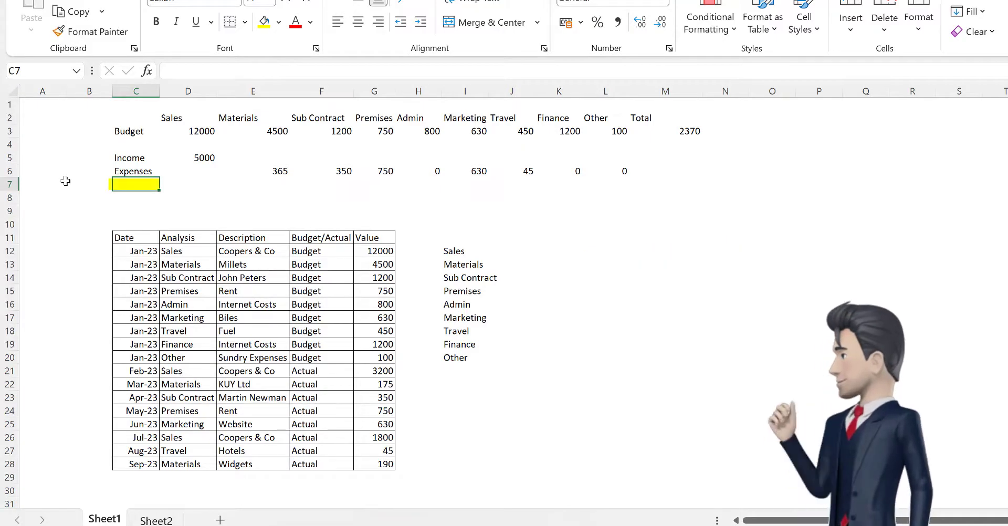
type("BA")
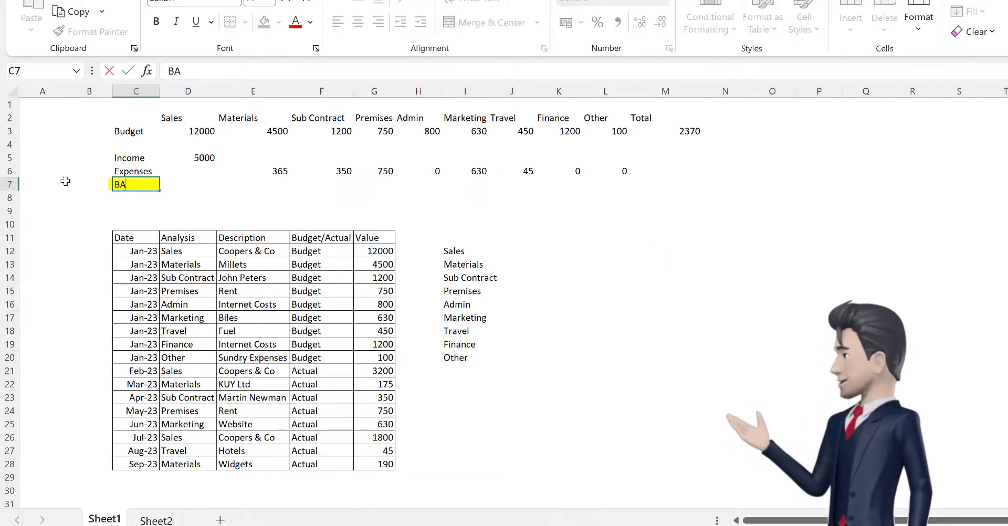
key("BackSpace")
type("alance")
key("Tab")
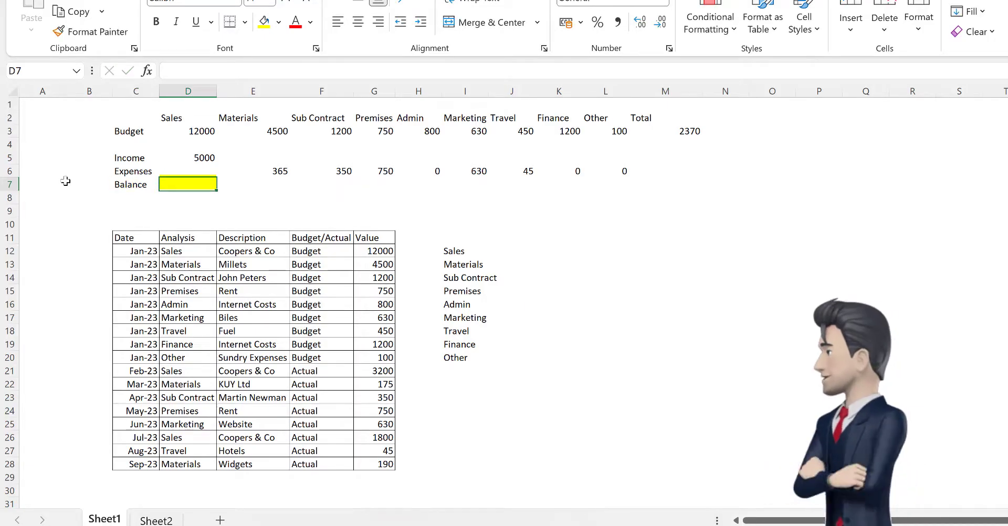
type("=")
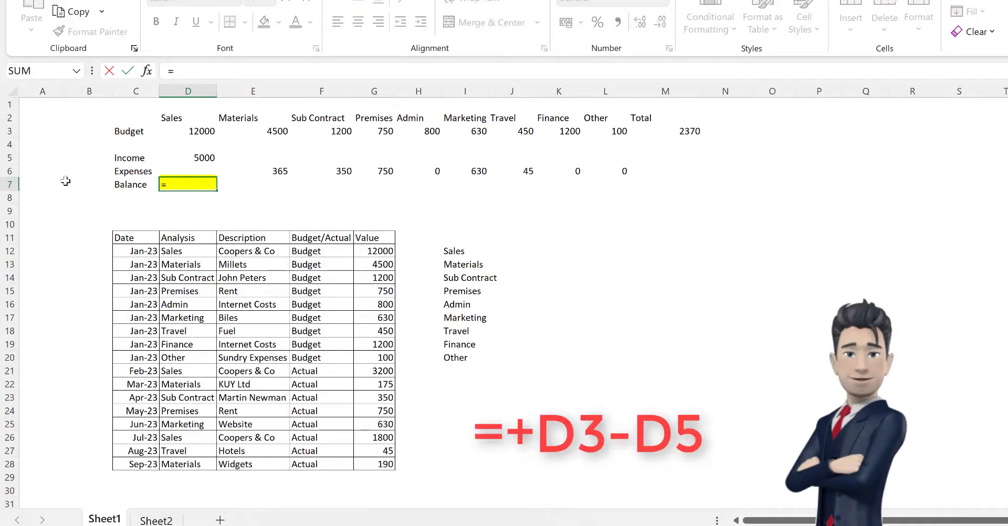
type("+D")
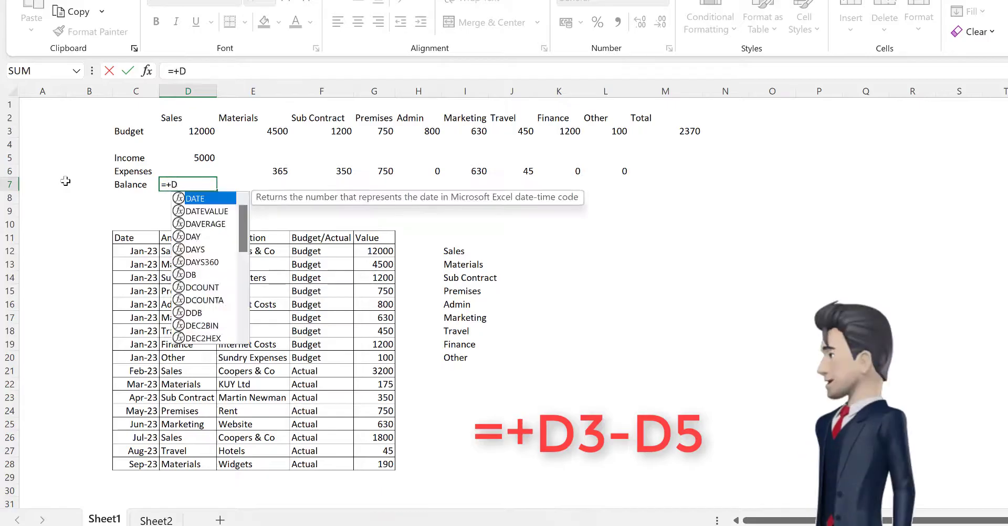
type("3-D5")
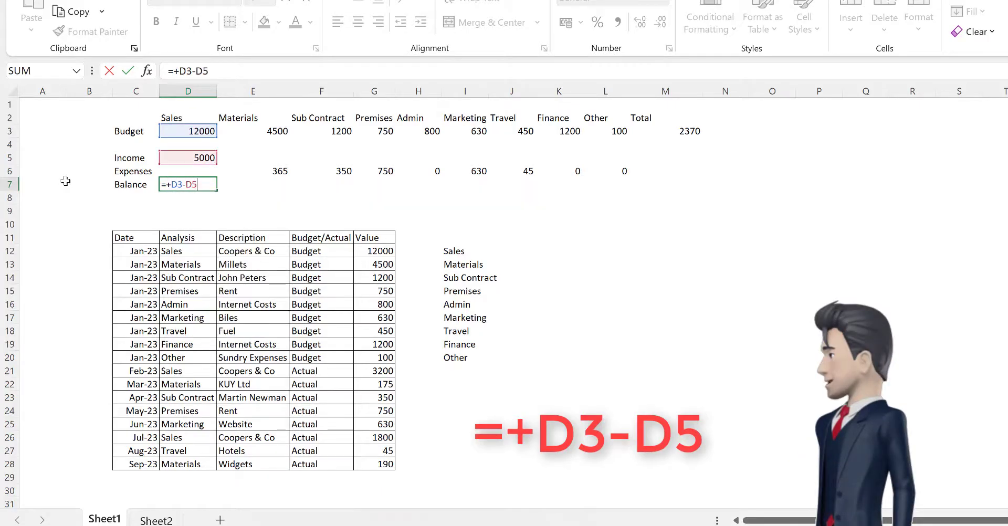
key("Return")
key("Up")
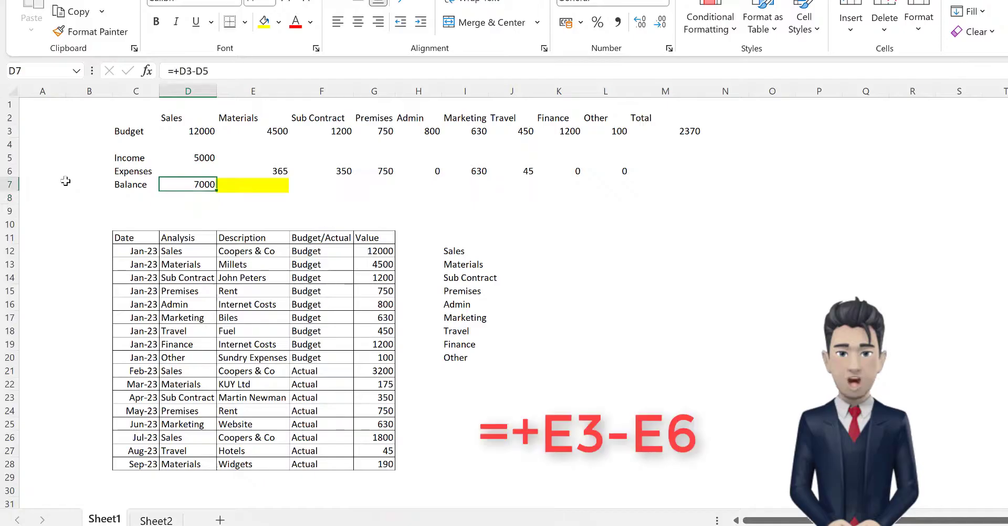
Step: Enter =+E3-E6 in E7 and copy it to L7: 4135, 850, 0, 800, 0, 405, 1200, 100
key("Right")
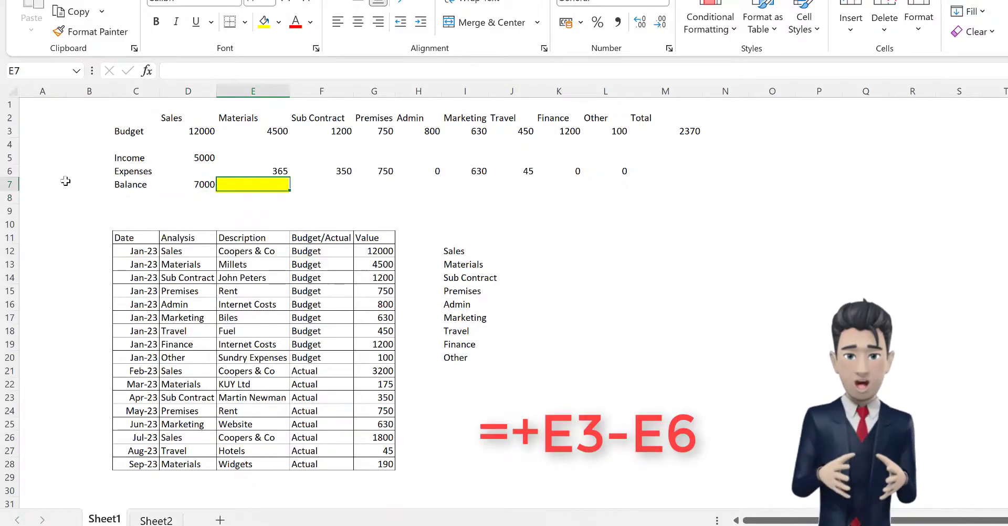
type("=")
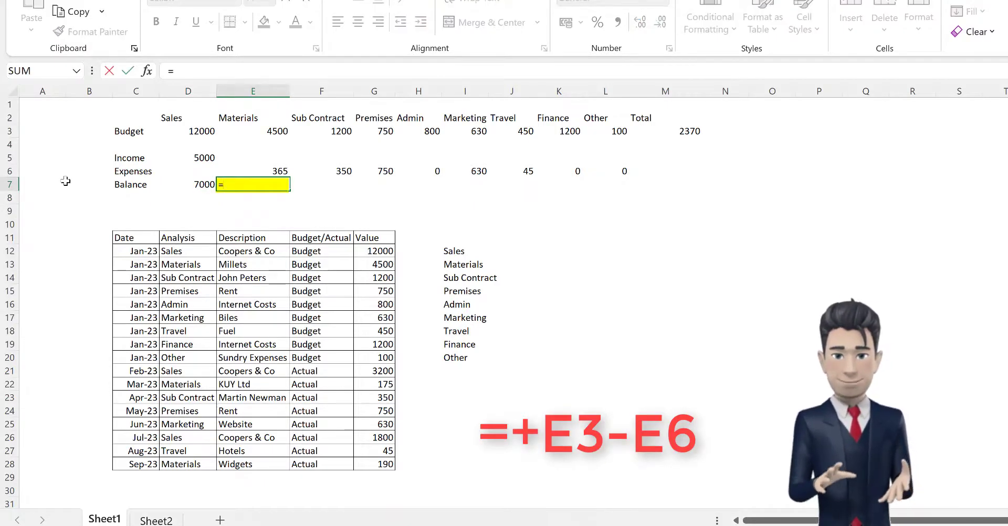
type("+E3-")
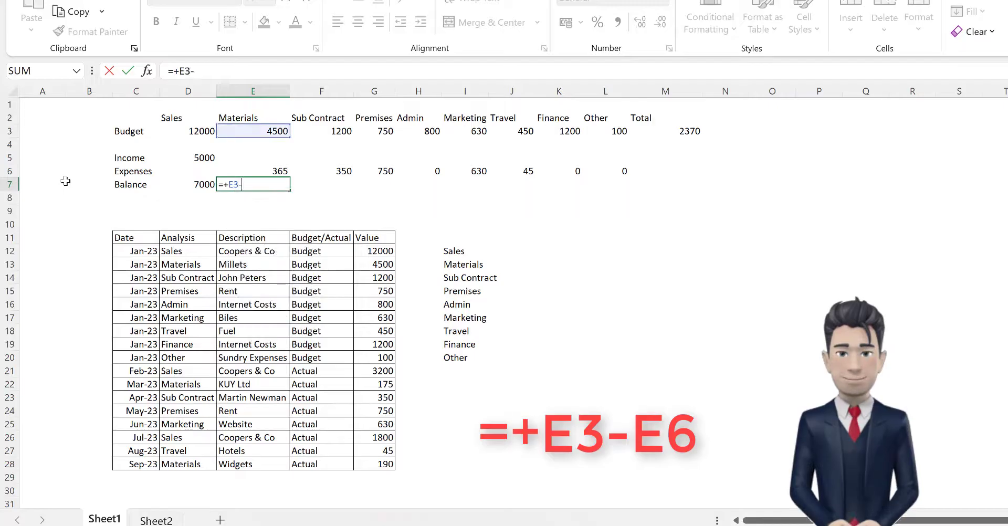
type("E6")
key("Return")
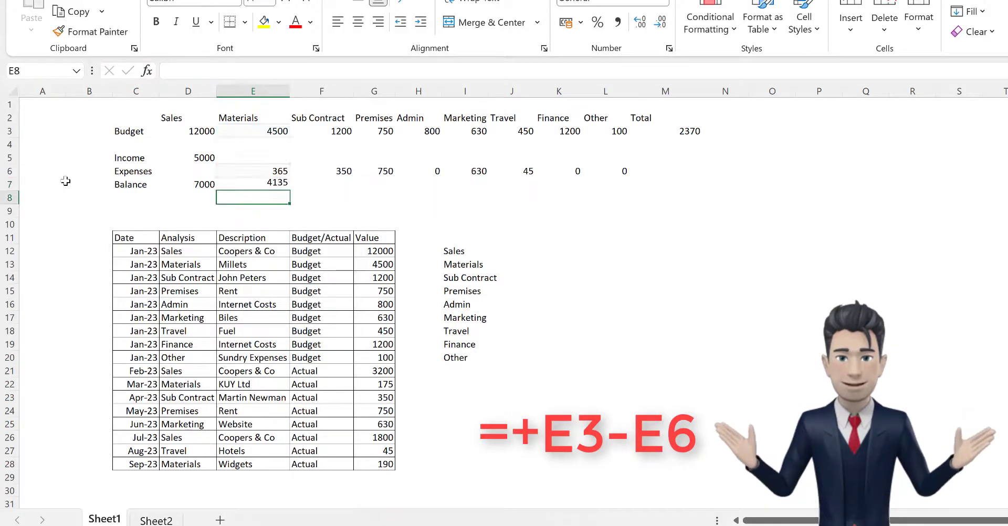
left_click(276, 184)
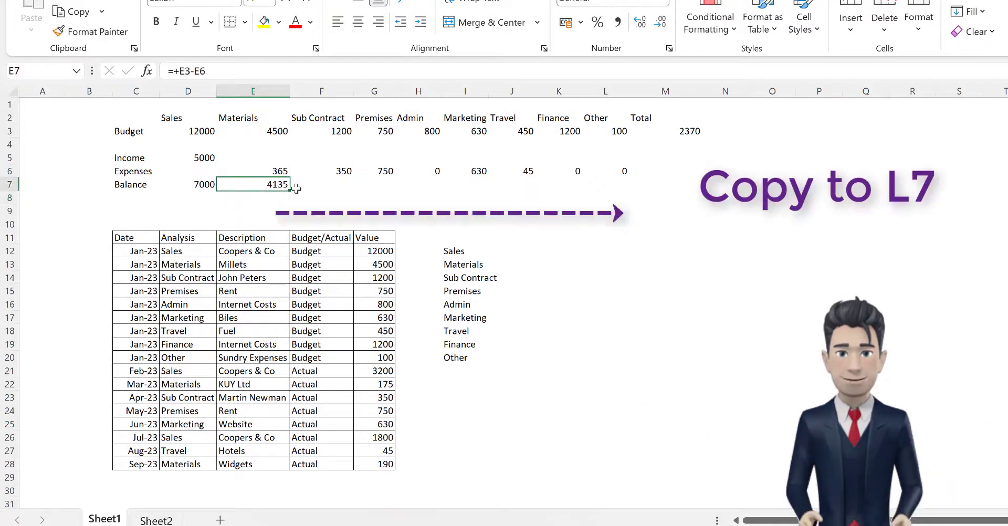
left_click_drag(286, 190, 624, 187)
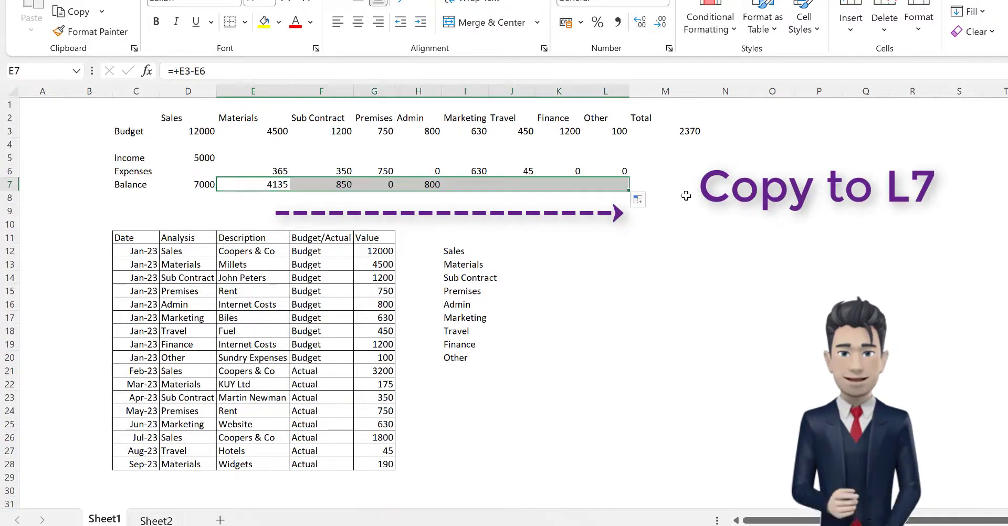
left_click(669, 153)
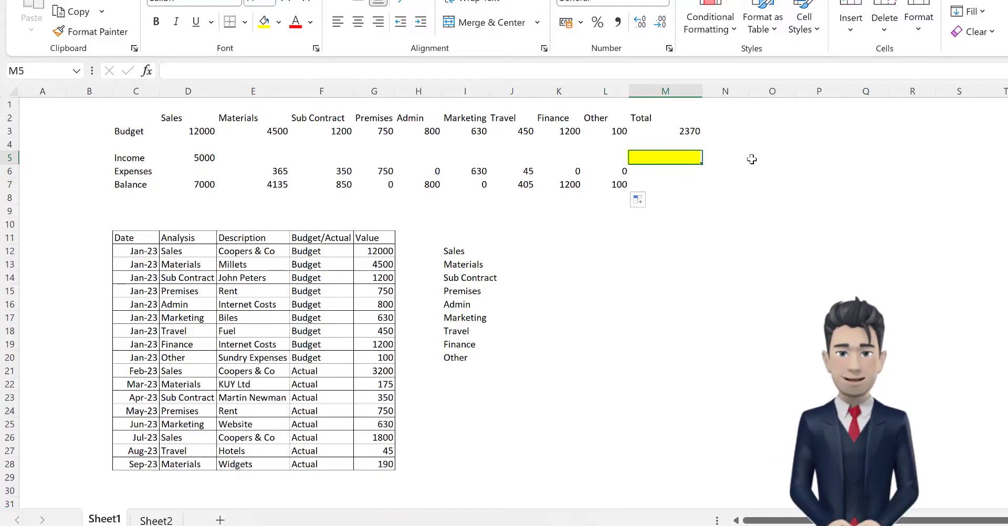
Step: Enter =+D5 in M5 (5000), =SUM(E6:L6) in M6 (2140), and begin =+D7-SUM(E7:L7) in M7
type("=")
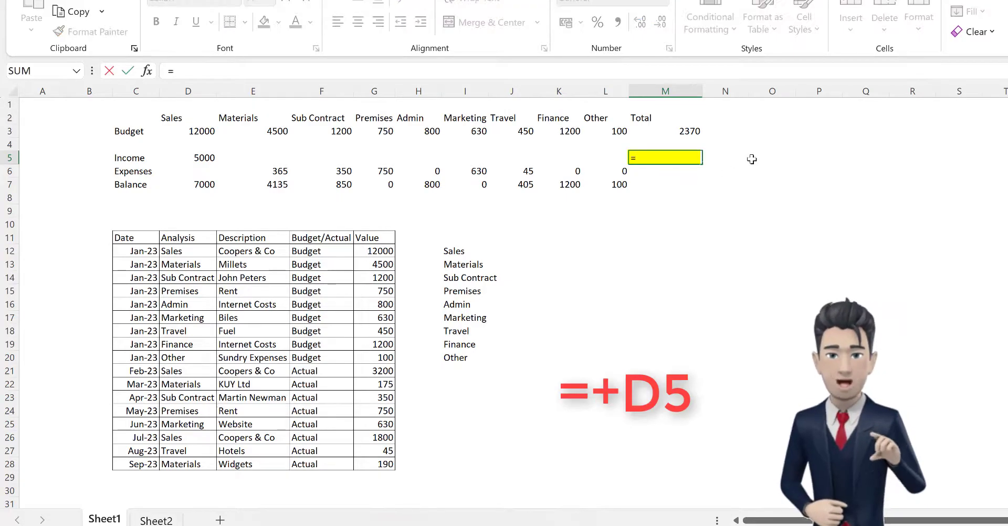
type("+")
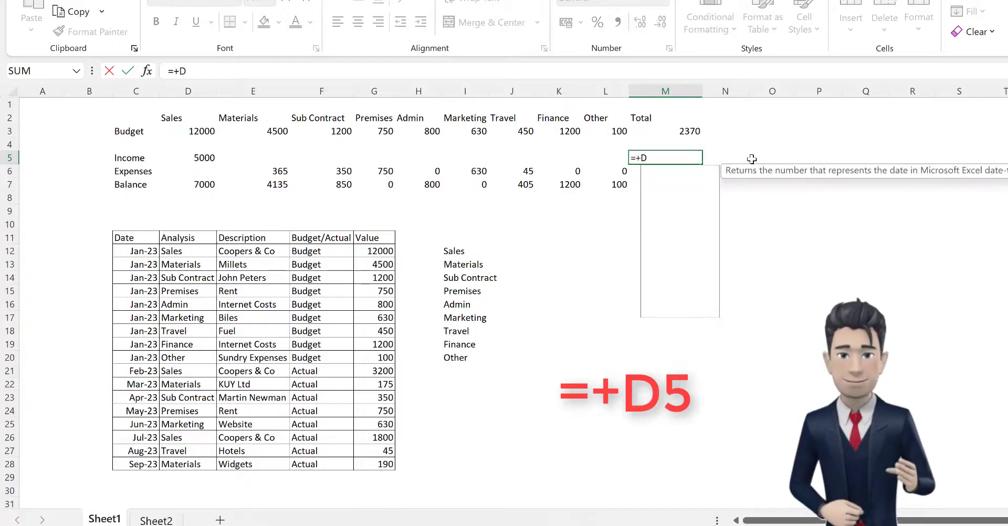
type("D5")
key("Return")
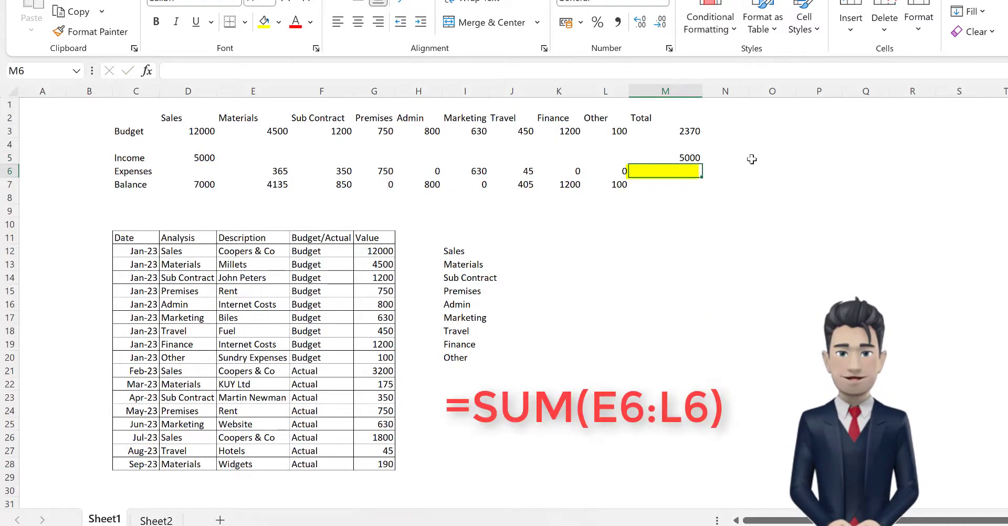
type("=sum")
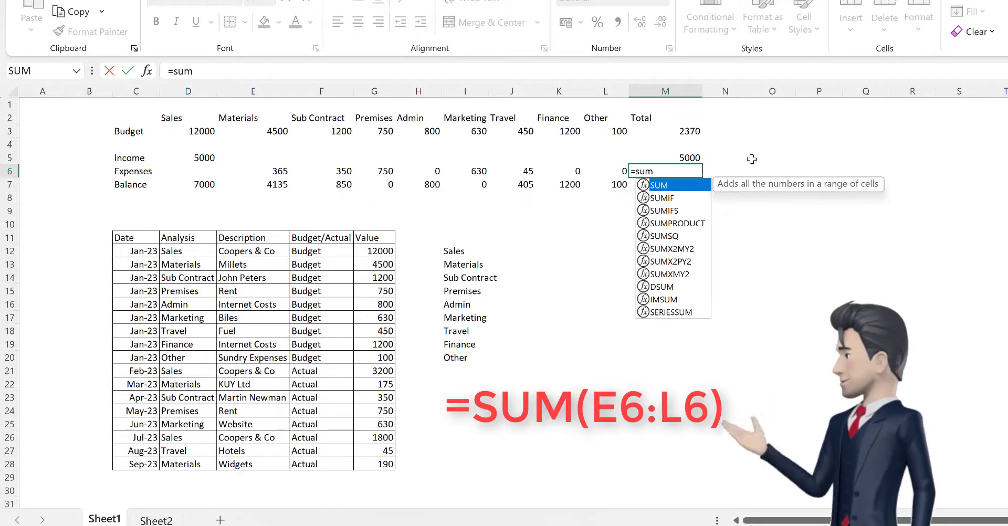
type("(e")
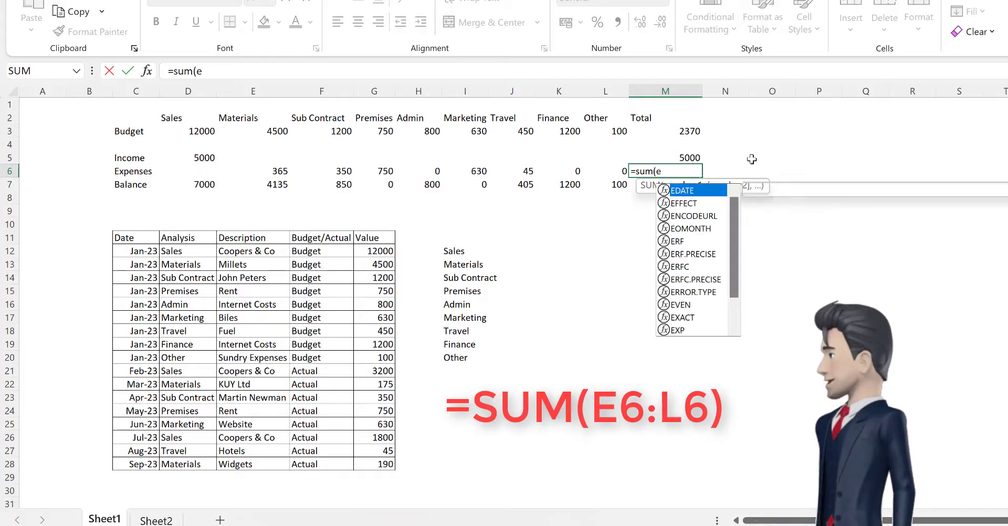
type("6:")
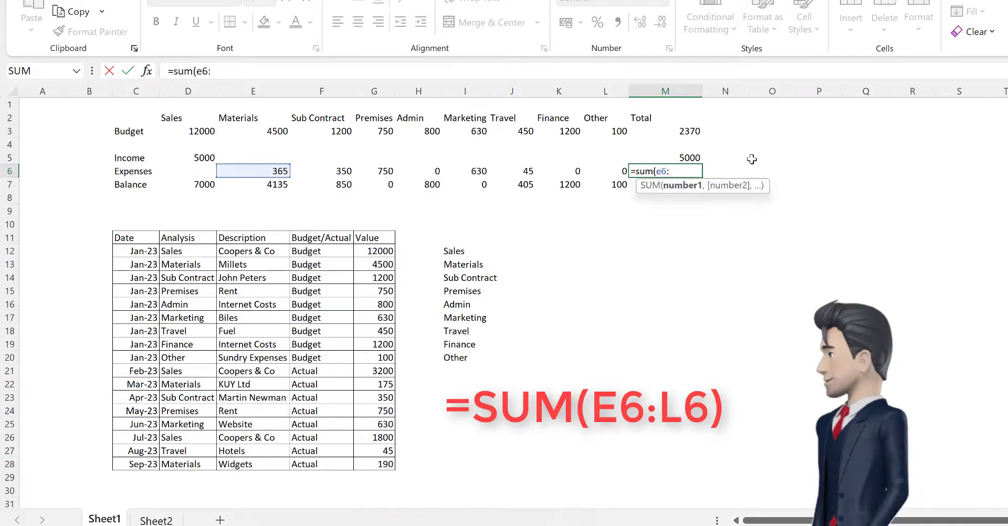
type("l6)")
key("Return")
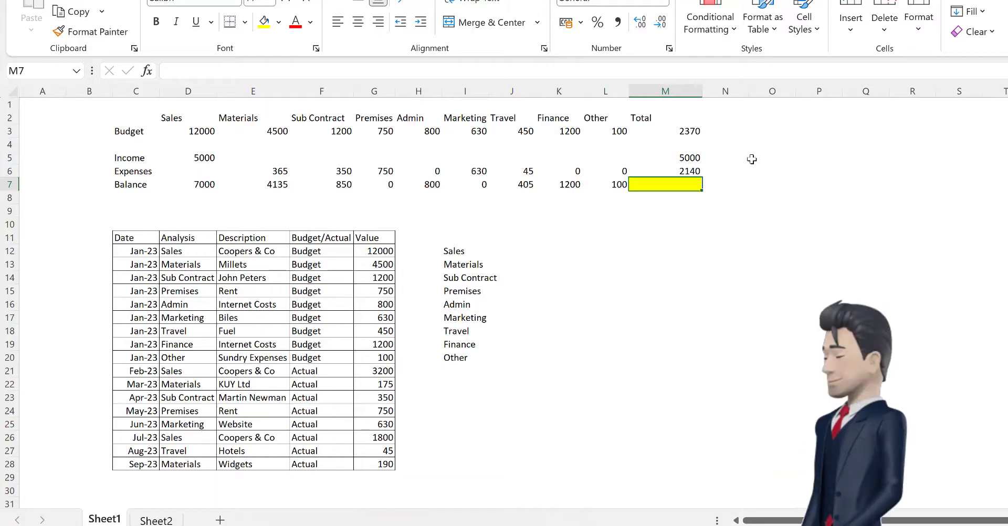
type("=")
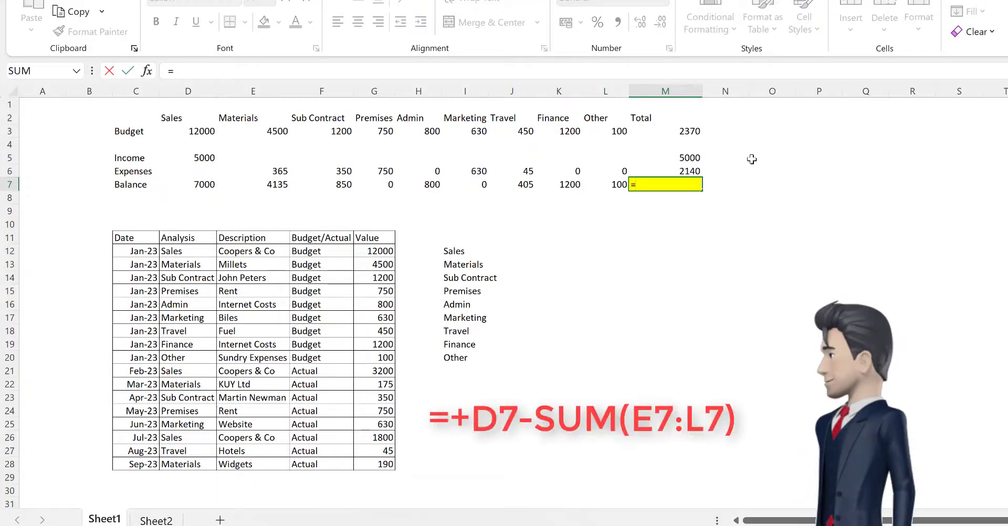
type("+D7")
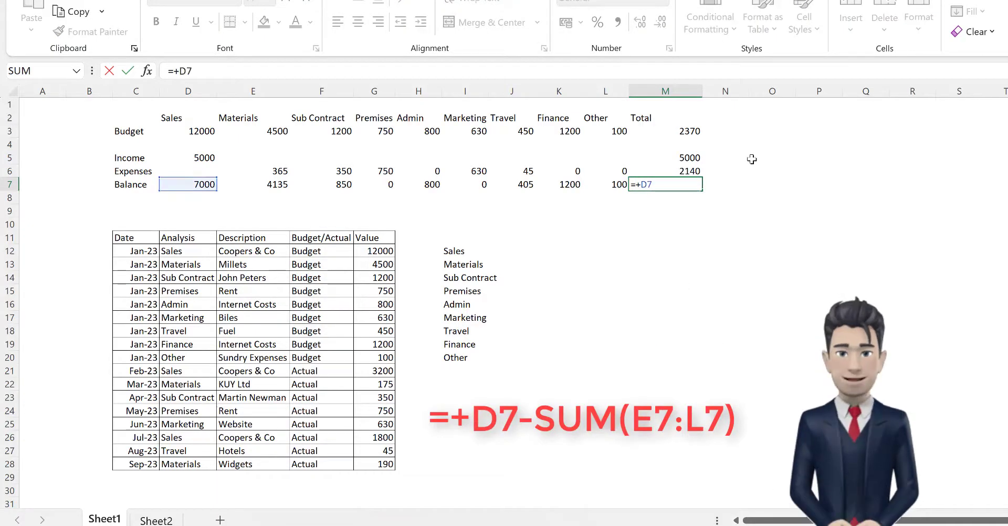
type("-sum")
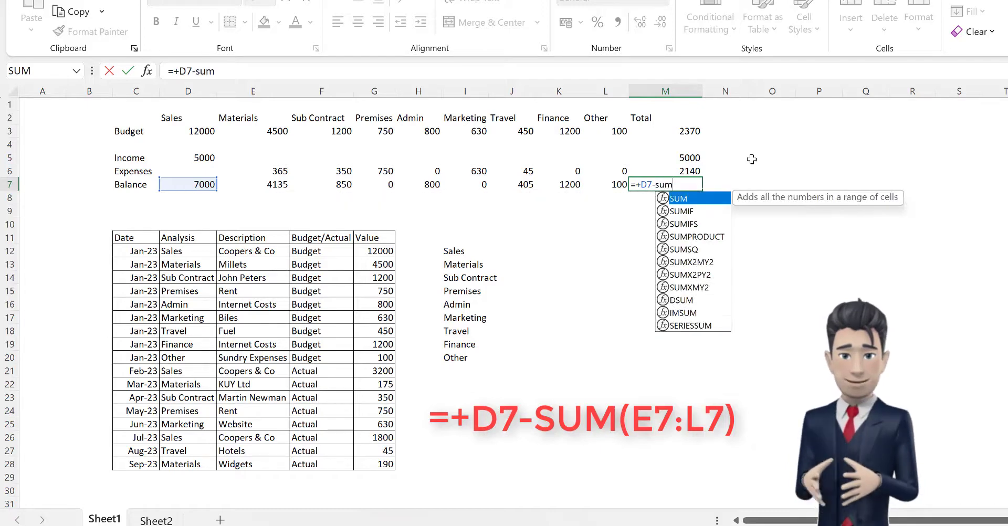
type("(E7")
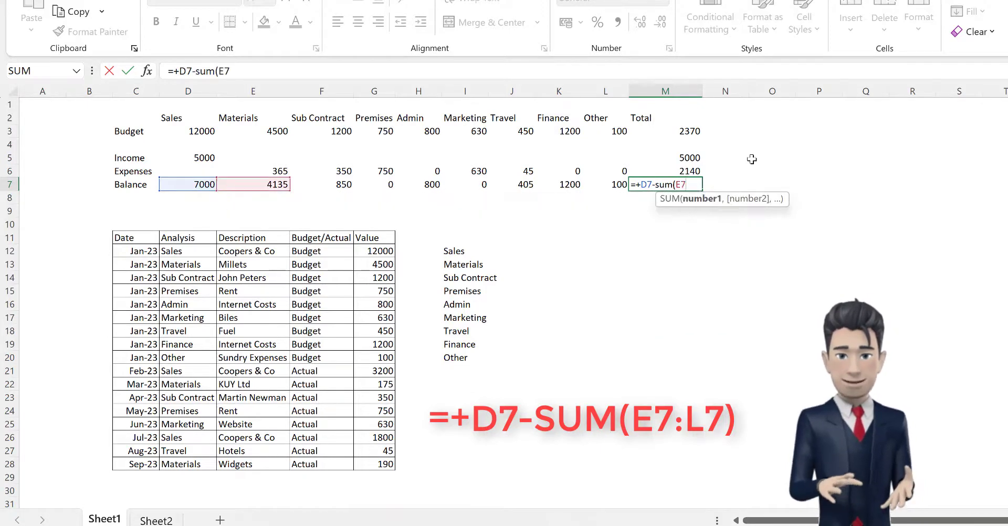
type(":L7)")
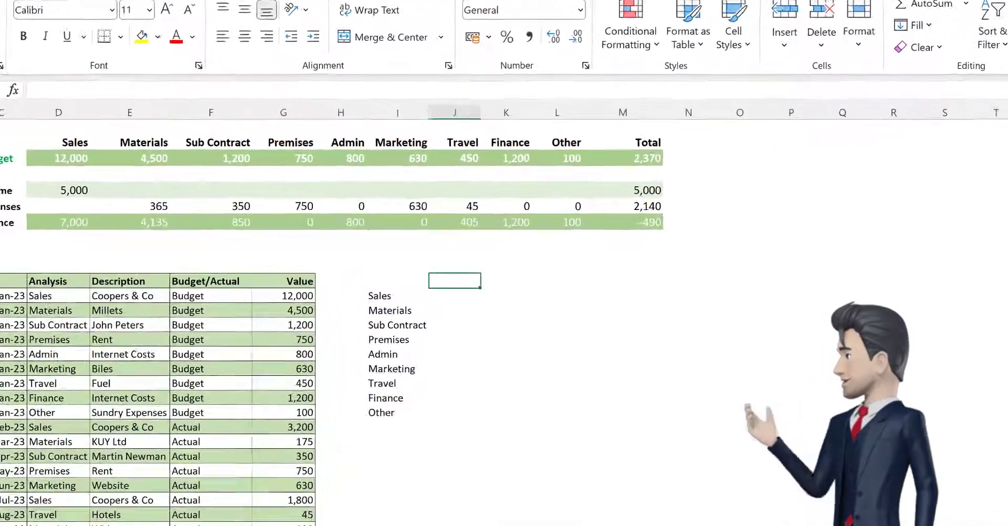
Step: Add the headings Budget, Actual, Balance and % across J11:M11
type("Budget")
key("Tab")
type("Actual")
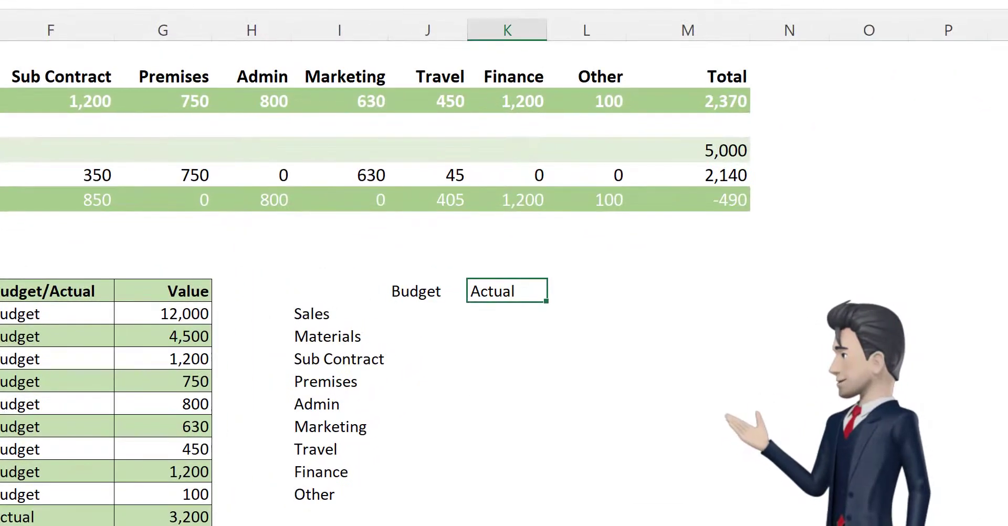
key("Tab")
type("Balance")
key("Tab")
type("%")
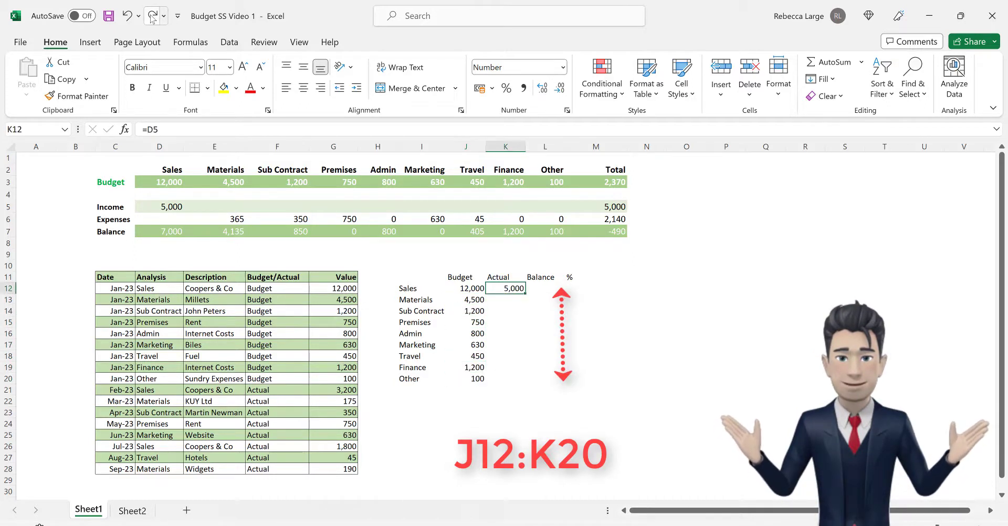
Step: Restore the link formulas filling the Actual figures for Materials through Other
left_click(152, 18)
left_click(152, 17)
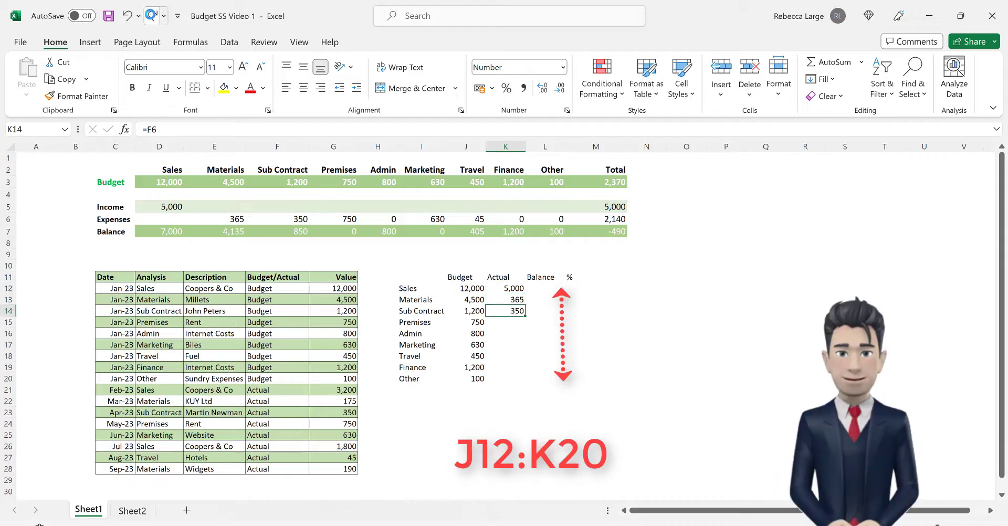
left_click(152, 18)
left_click(152, 17)
left_click(152, 18)
left_click(152, 17)
left_click(152, 18)
left_click(153, 18)
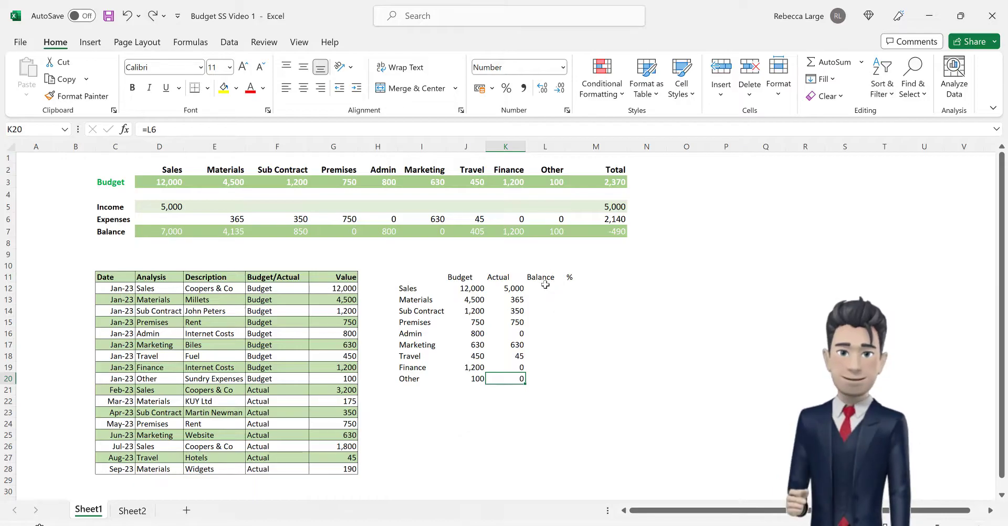
left_click(546, 286)
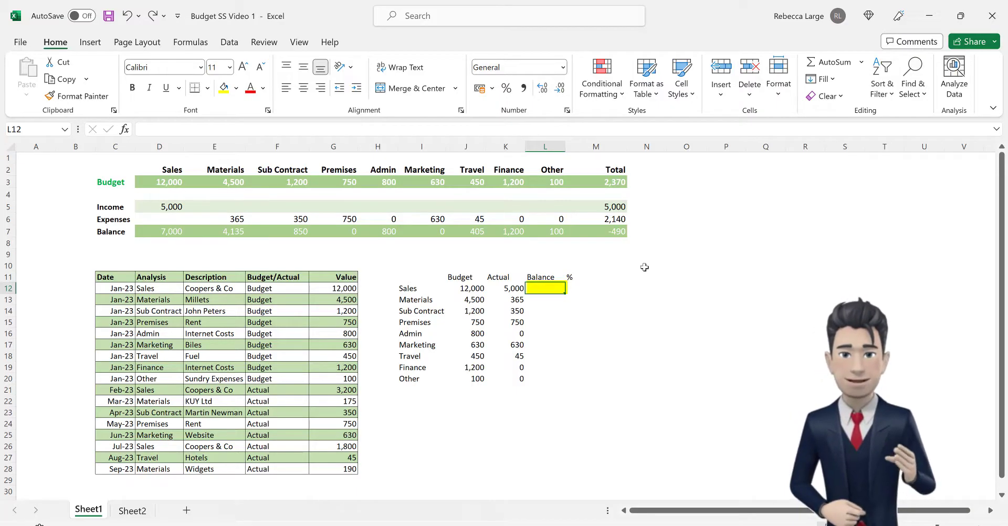
Step: Enter =+J12-K12 in L12 (7,000 for Sales) and fill it down to Other
type("+")
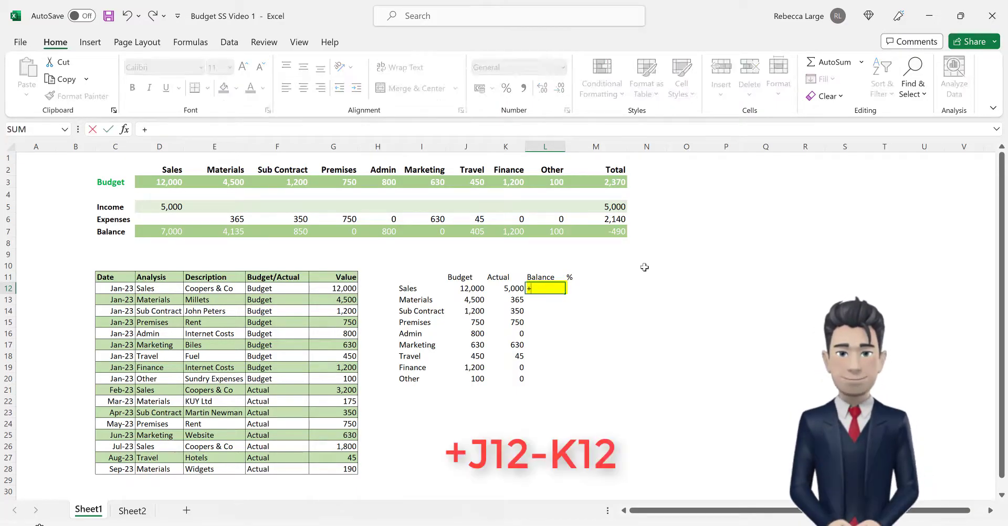
type("J12")
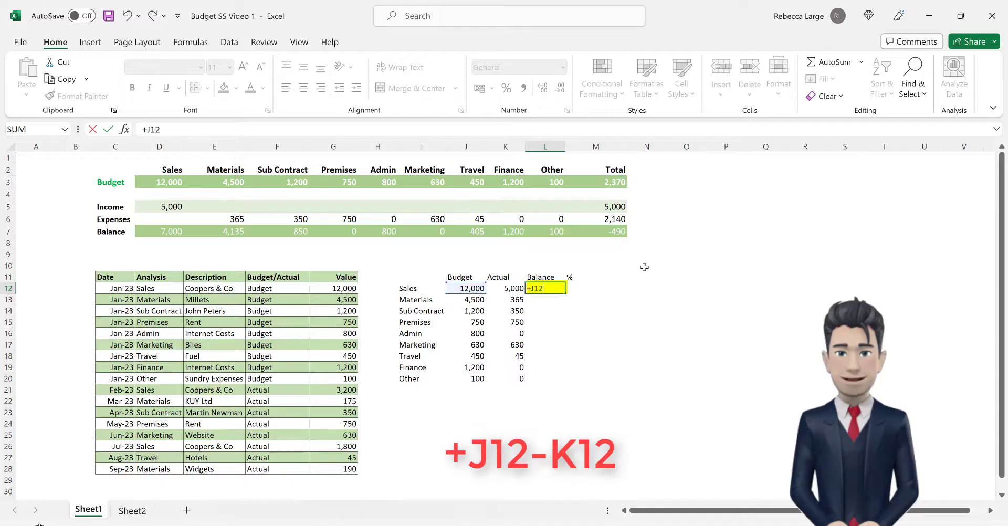
type("-K12")
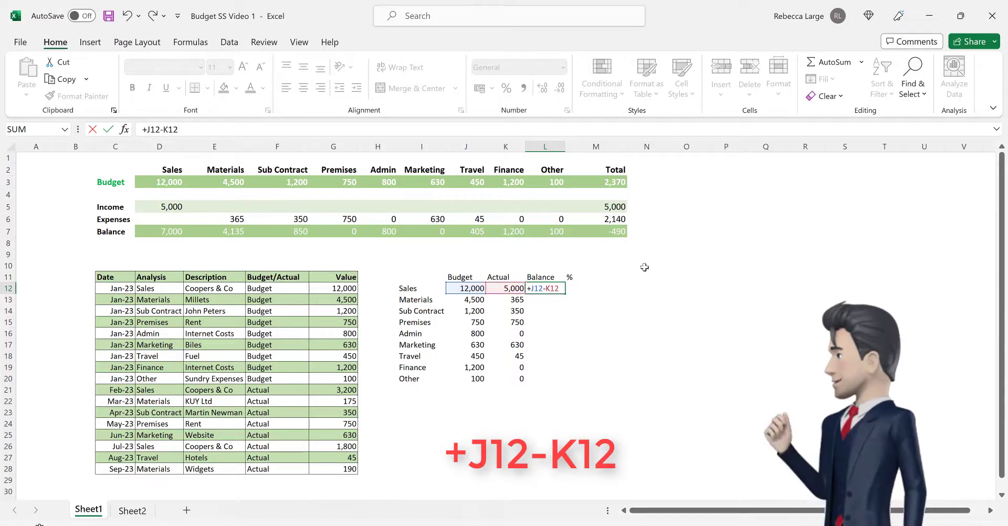
key("Return")
left_click(556, 290)
left_click_drag(565, 295, 544, 380)
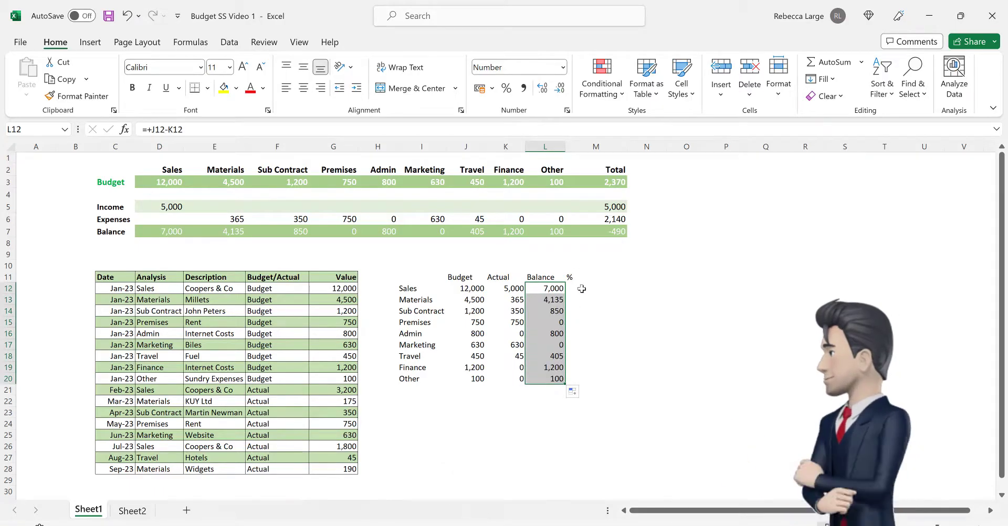
Step: Fill M12:M20 with =+L12/J12, from 58% for Sales to 100% for Other, and save the workbook
left_click(582, 289)
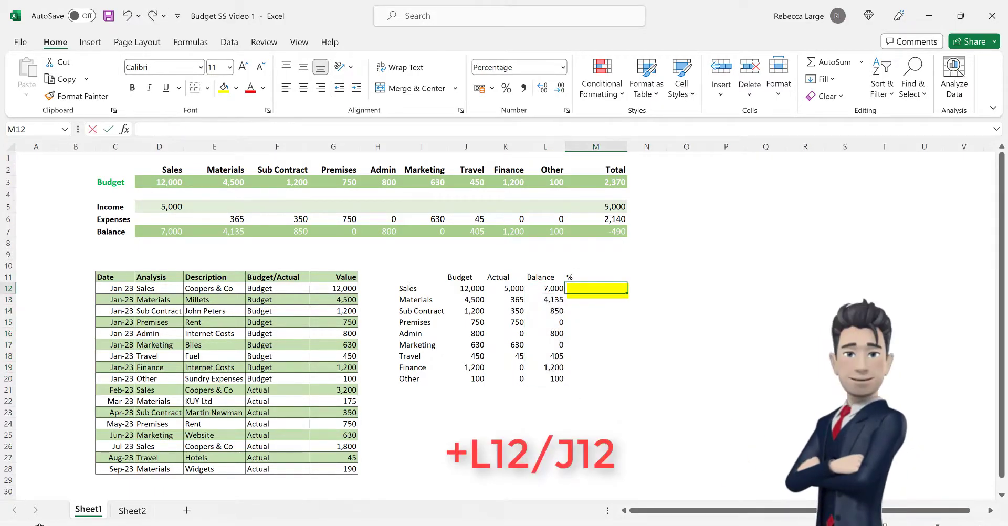
type("+L12")
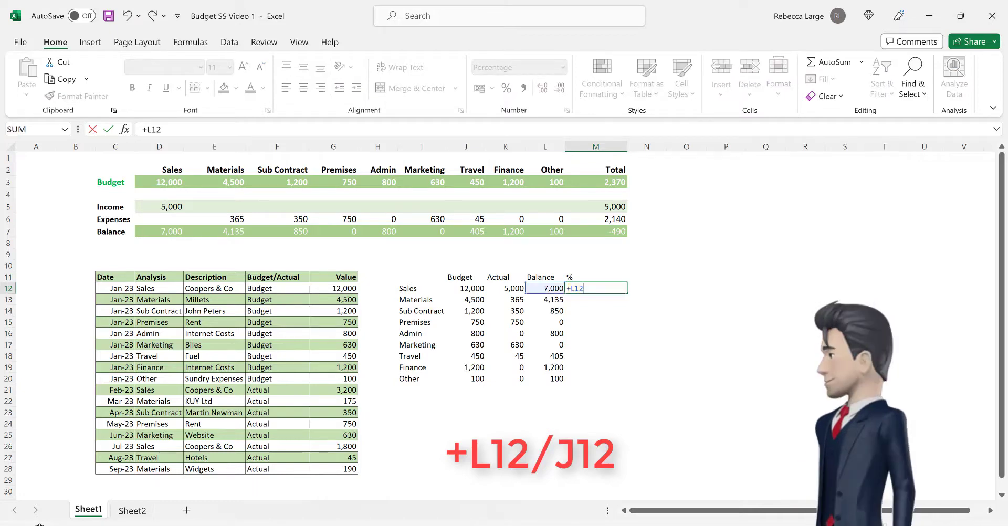
type("/J12")
key("Return")
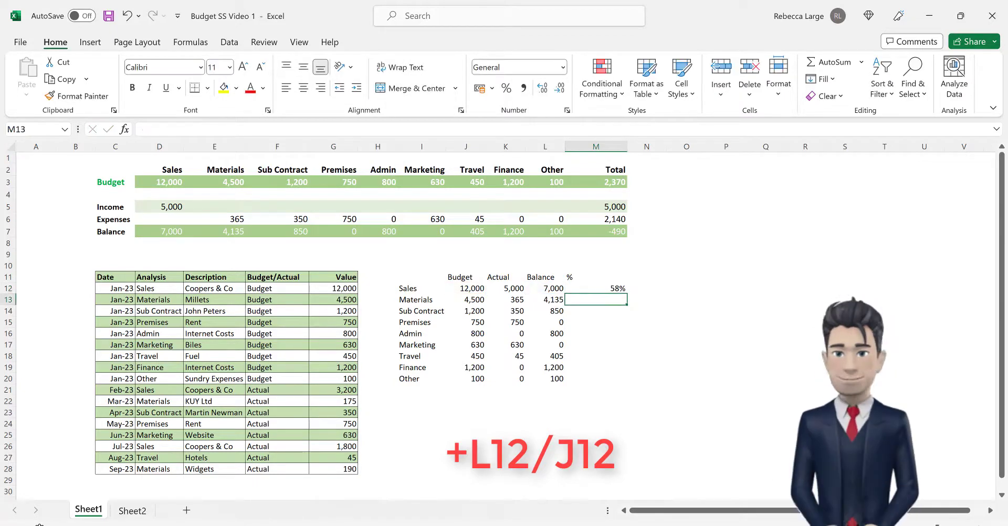
left_click(623, 292)
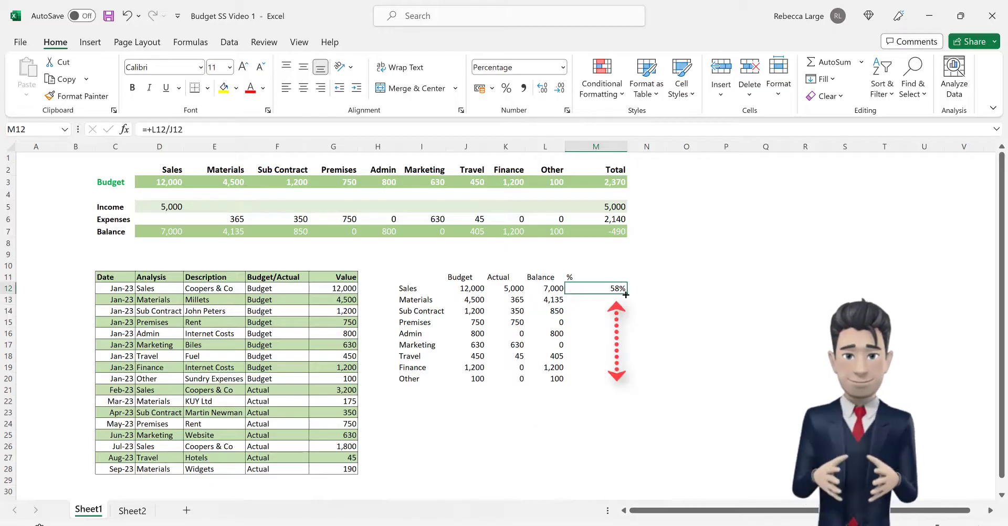
left_click_drag(626, 295, 613, 407)
key("Left")
key("Left")
key("Left")
key("ctrl+s")
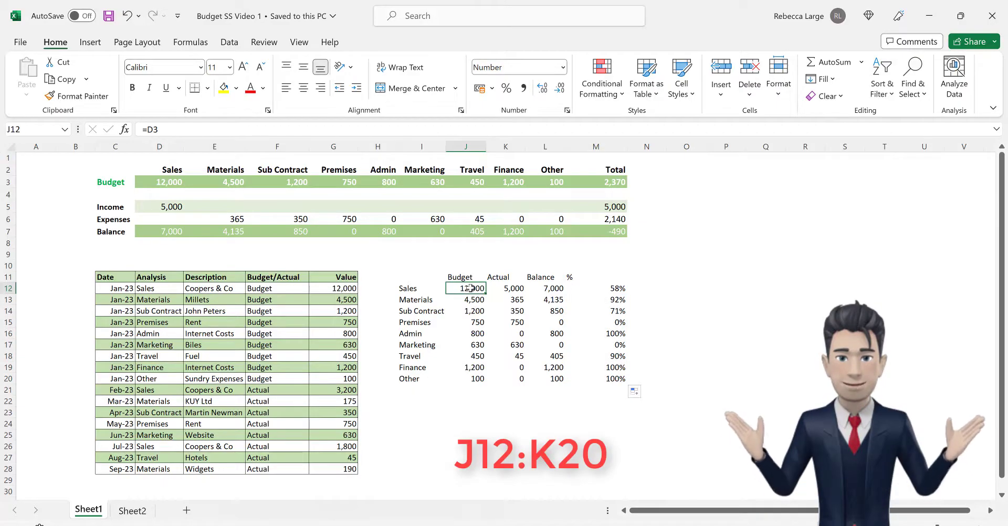
Step: Apply Red gradient data bars to the Budget and Actual figures in J12:K20
left_click_drag(484, 293, 519, 377)
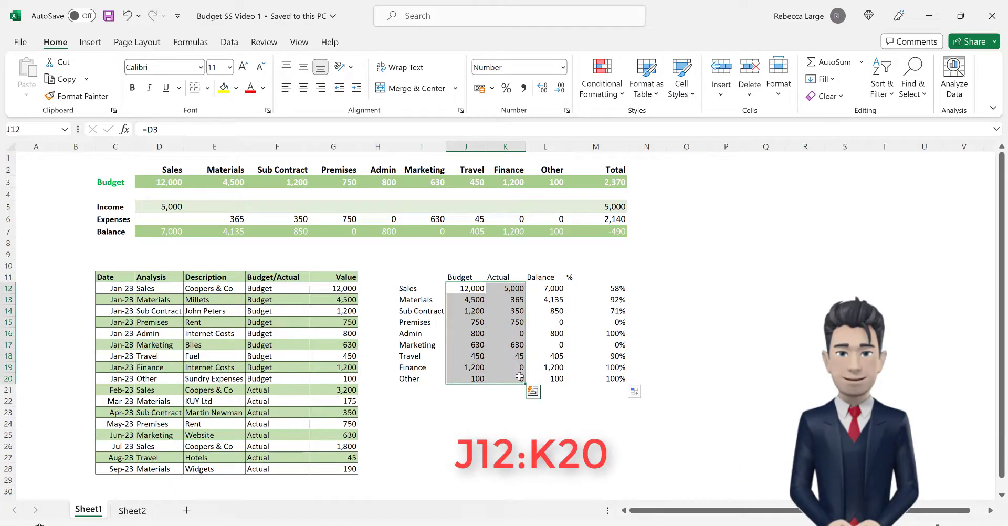
left_click(607, 94)
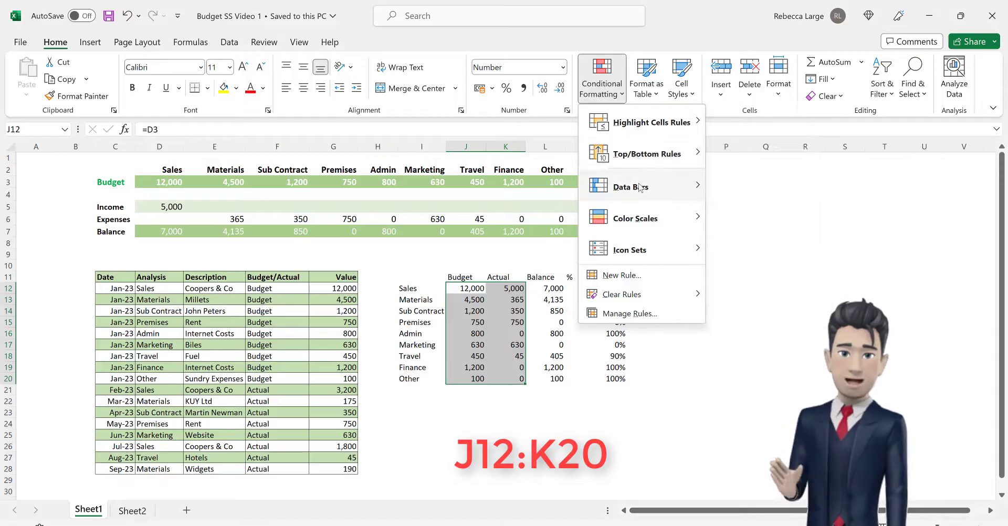
mouse_move(640, 188)
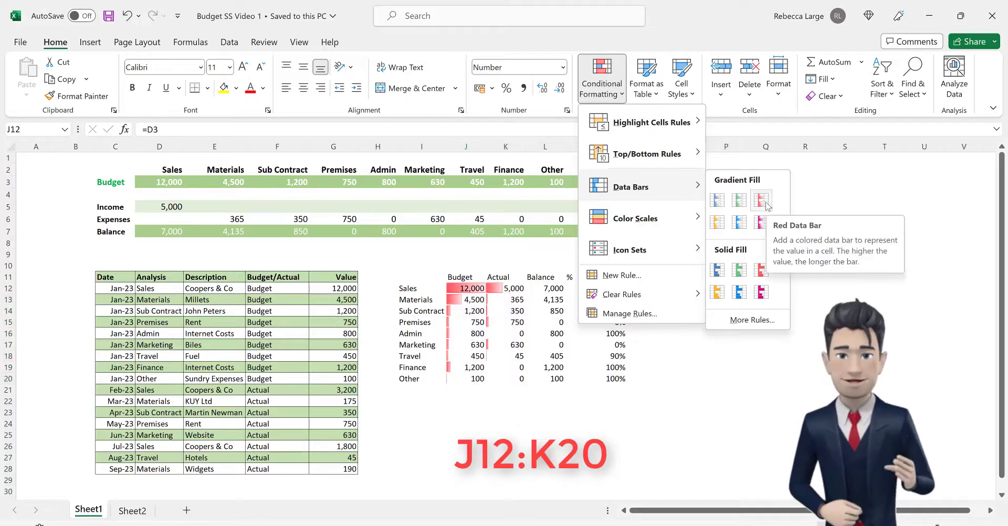
left_click(761, 200)
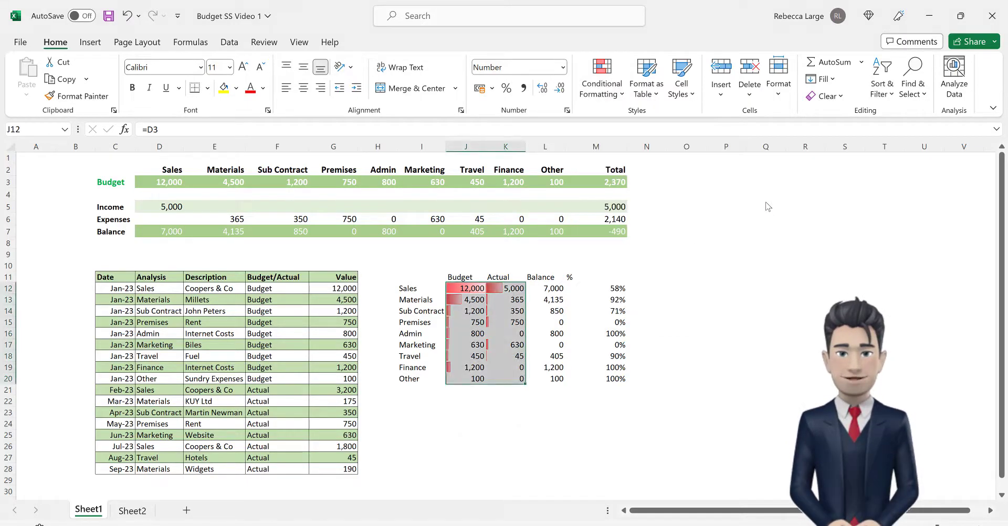
left_click(598, 428)
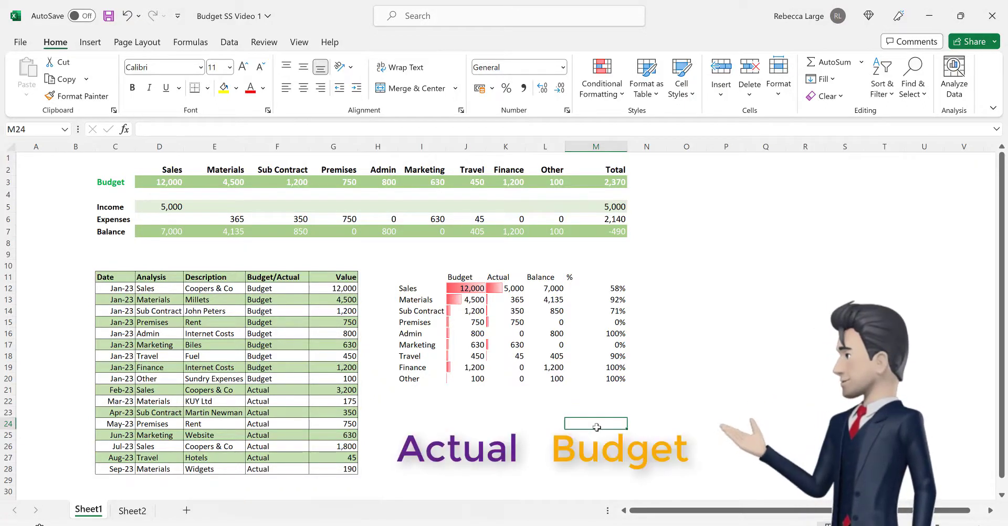
Step: Enter =+J12-SUM(J13:J20) in J21 for a Budget total of 2,370
left_click(466, 389)
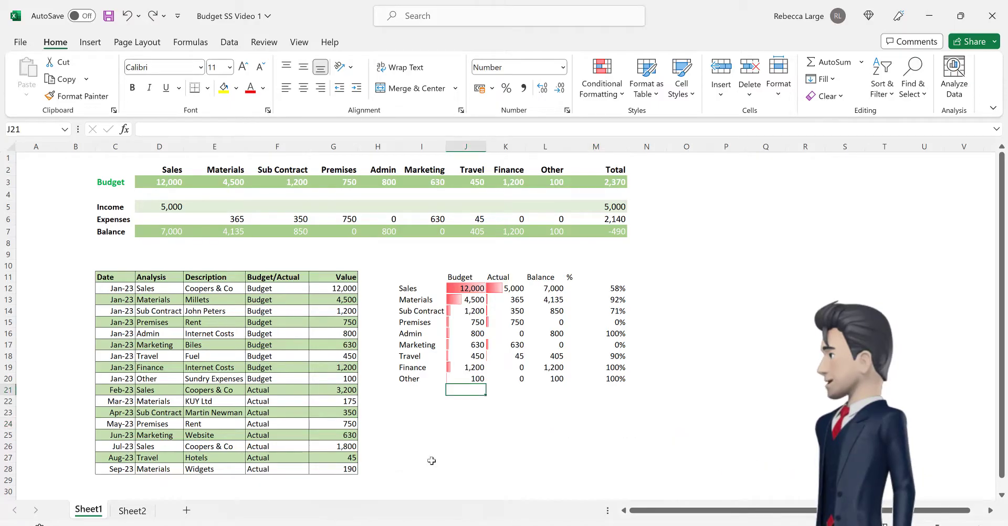
type("+")
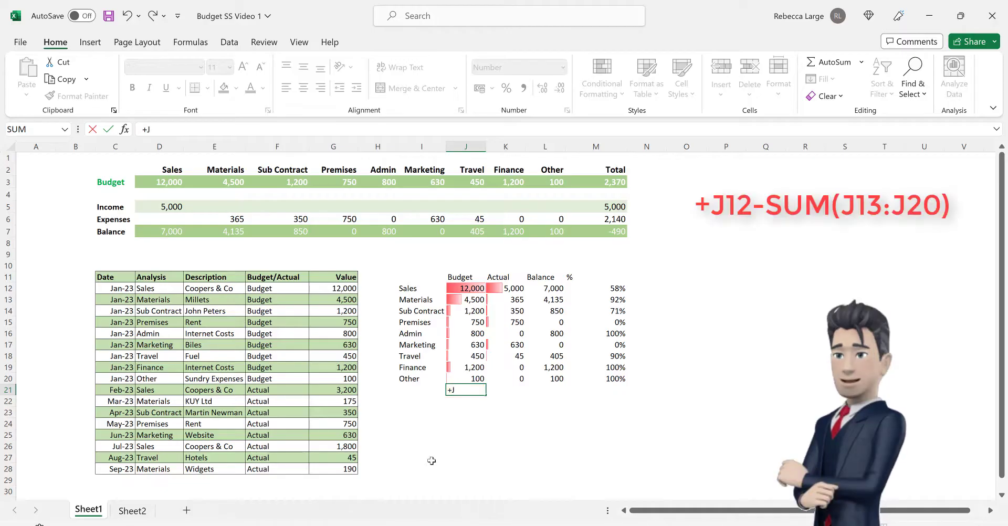
type("J12-SUM(")
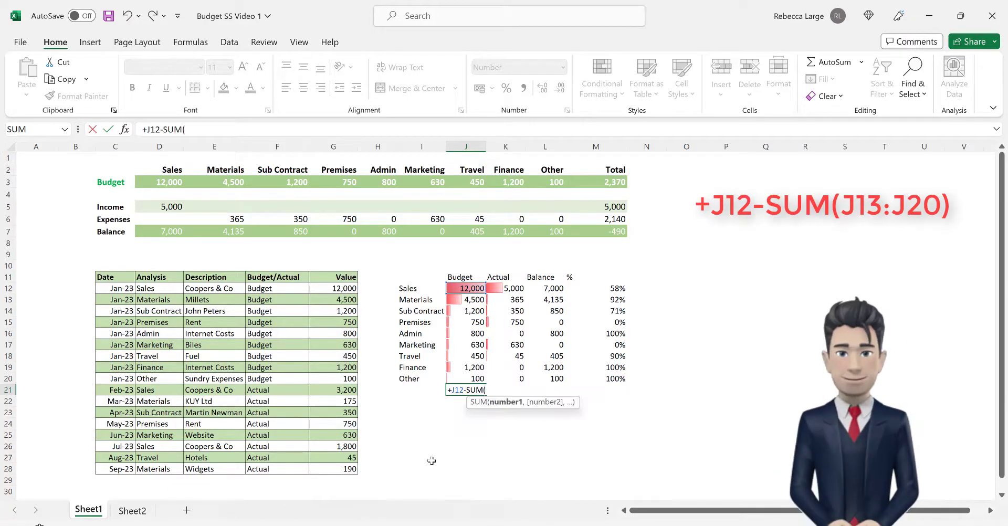
type("J13")
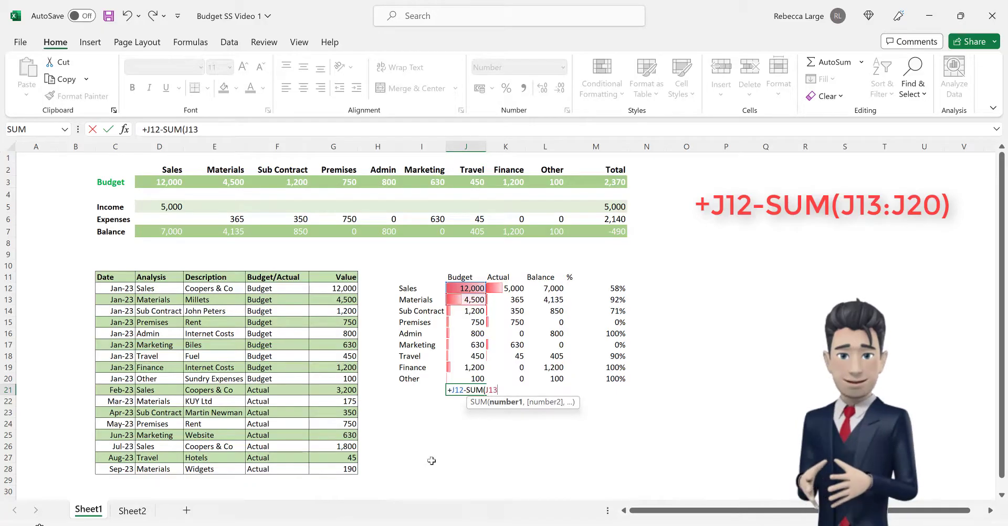
type(":J20)")
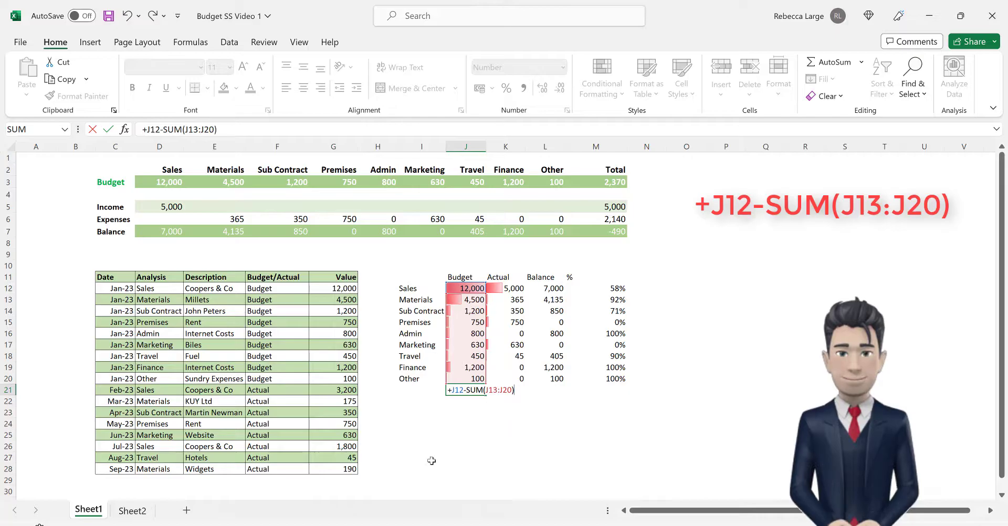
key("Return")
key("Up")
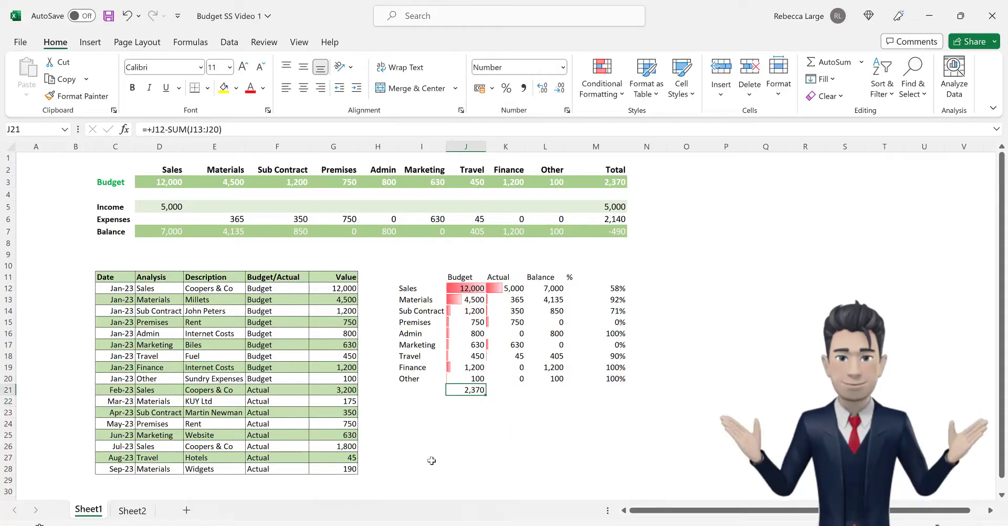
key("Right")
Step: Total Actual in K21 with =+K12-SUM(K13:K20) (2,860), and Balance in L21 as J21-K21 (-490)
key("F2")
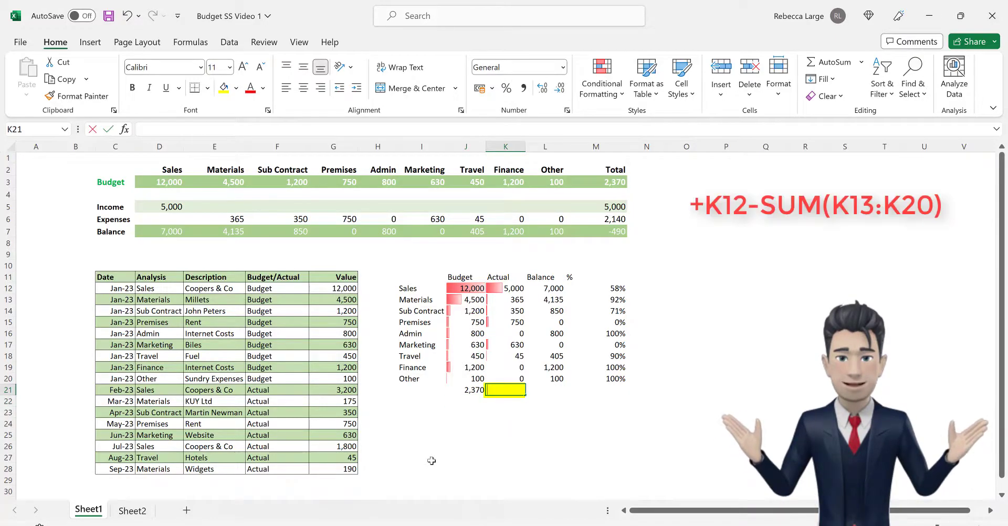
type("+K1")
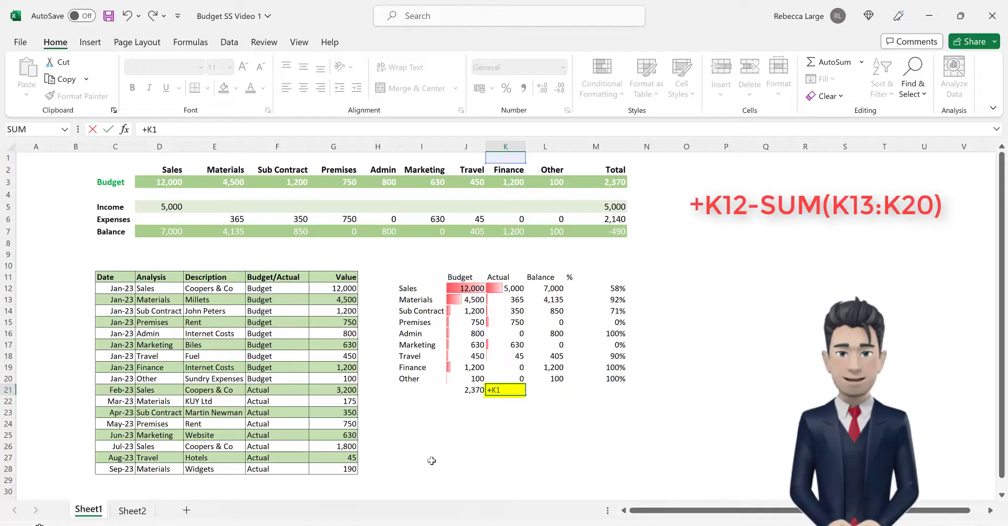
type("2-S")
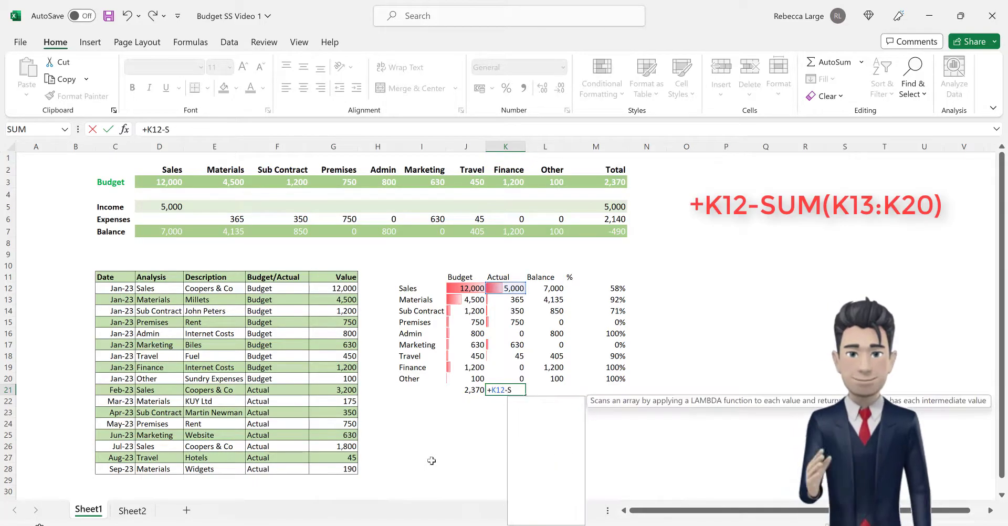
type("UM(")
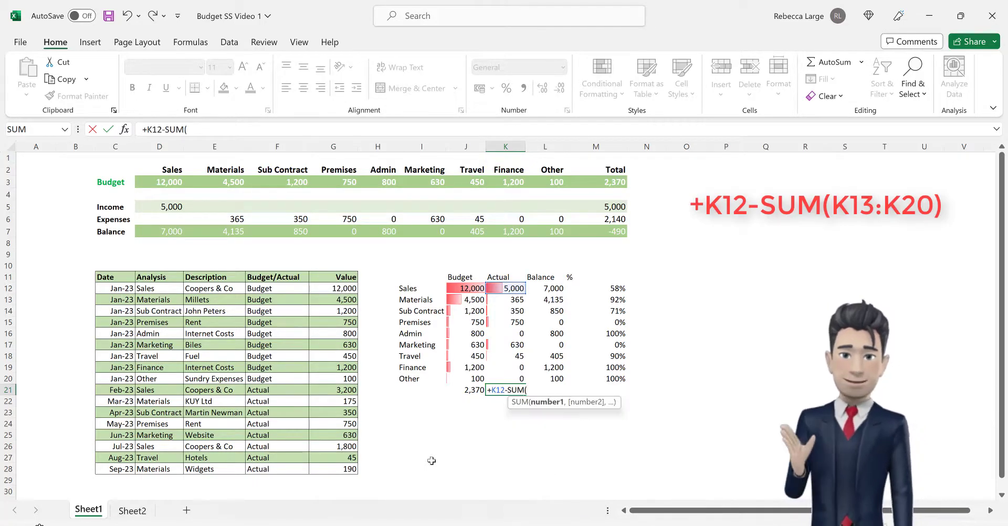
type("K13")
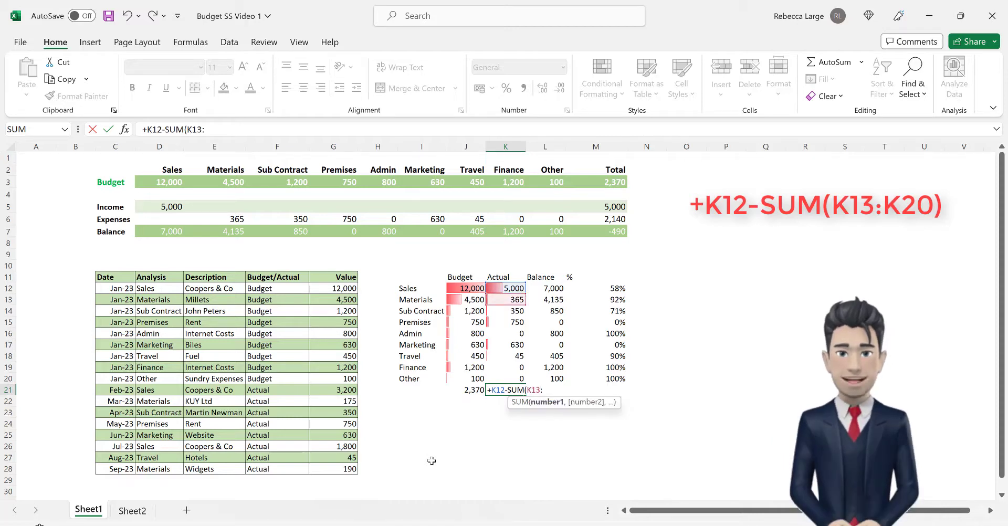
type(":K20")
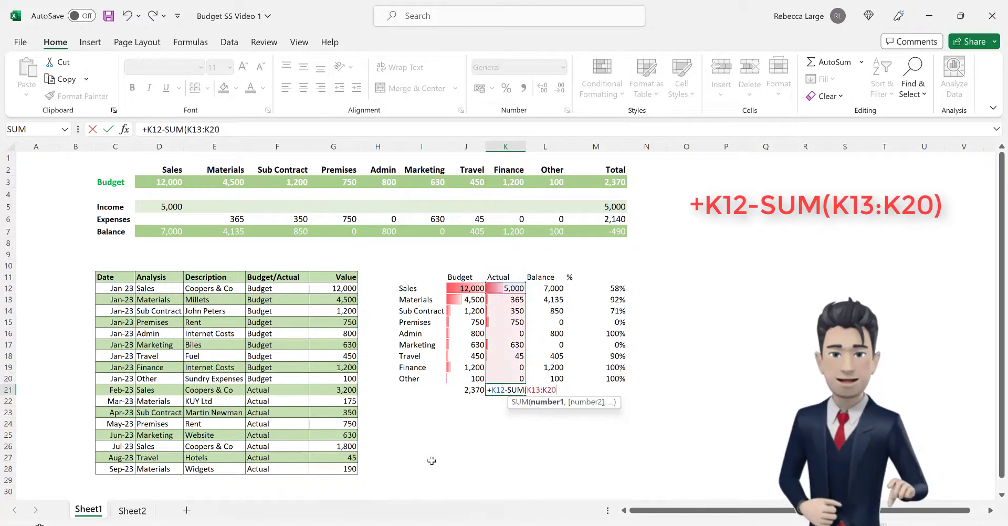
type(")")
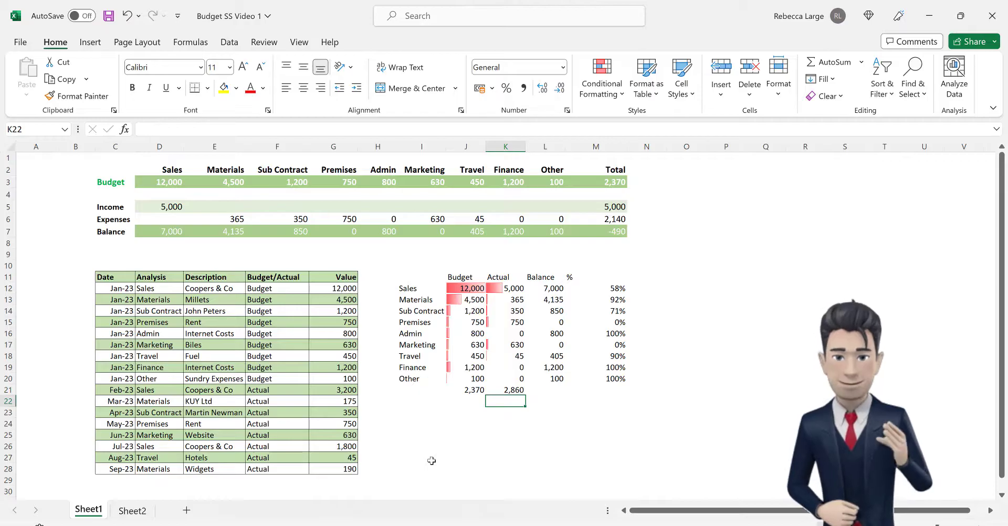
key("Tab")
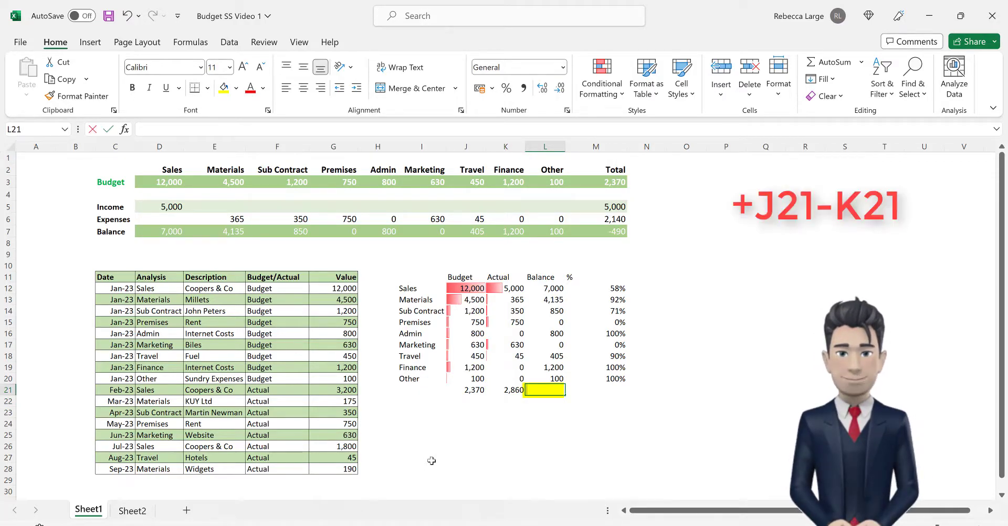
type("+")
key("Left")
key("Left")
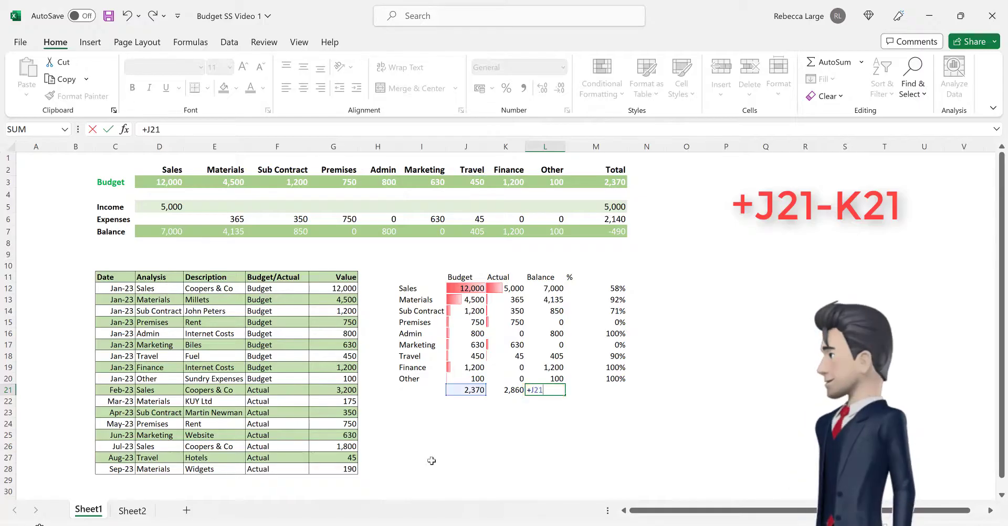
key("Left")
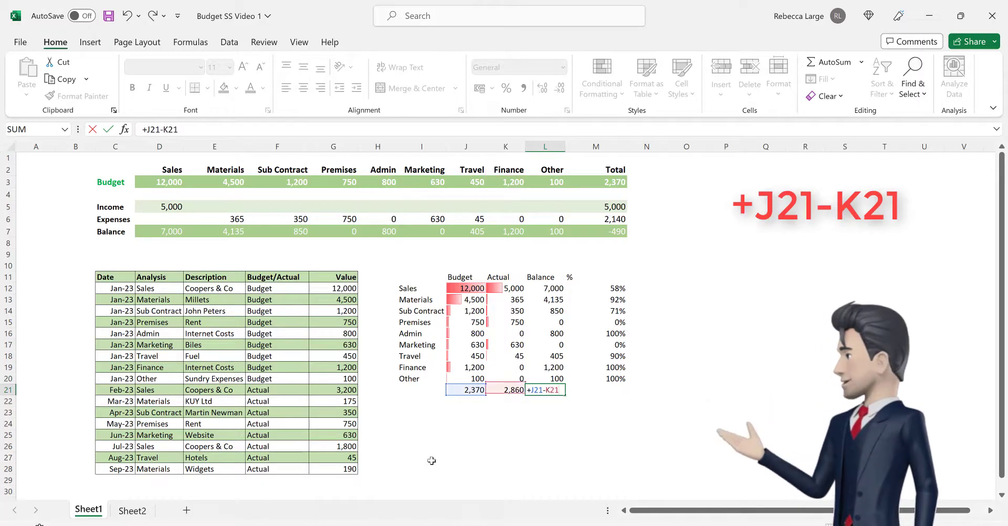
key("Return")
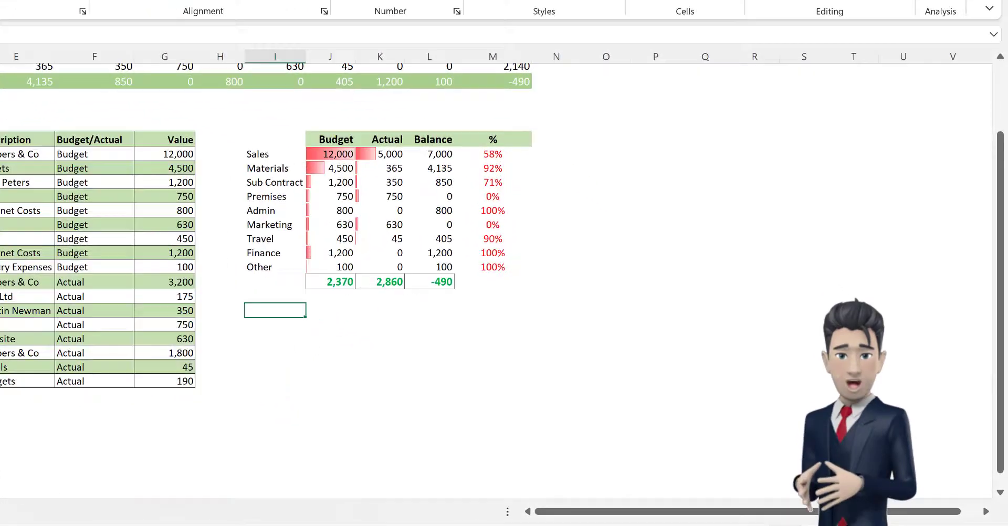
Step: Enter the row labels Sales and Expenses in the small comparison block
type("Sales")
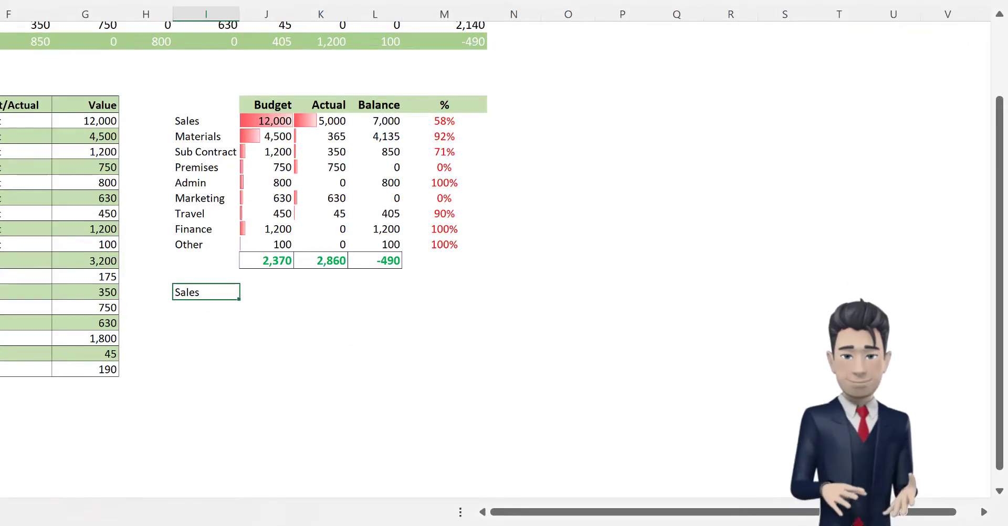
key("Return")
type("Expenses")
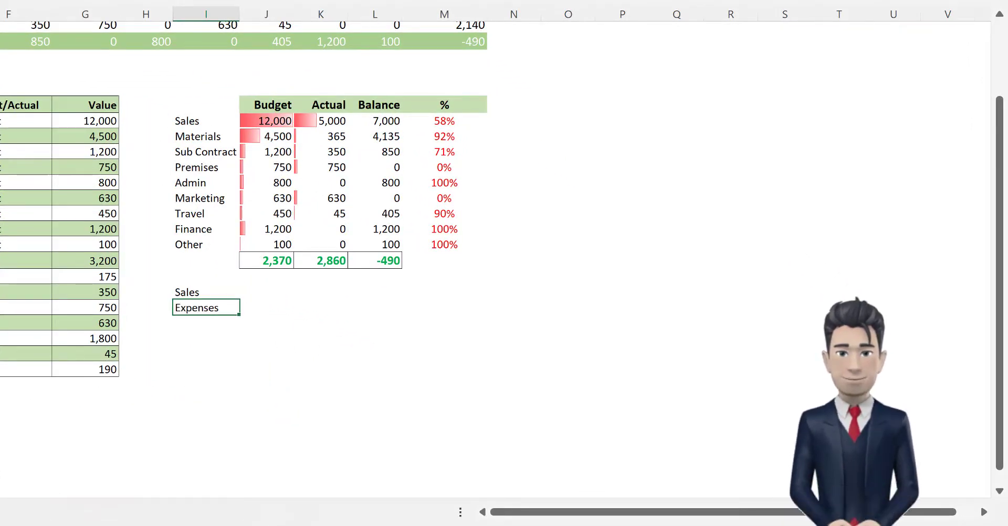
left_click(264, 307)
Step: Fill in Sales with Budget 12,000 and Actual =+K12 (5,000)
left_click(266, 291)
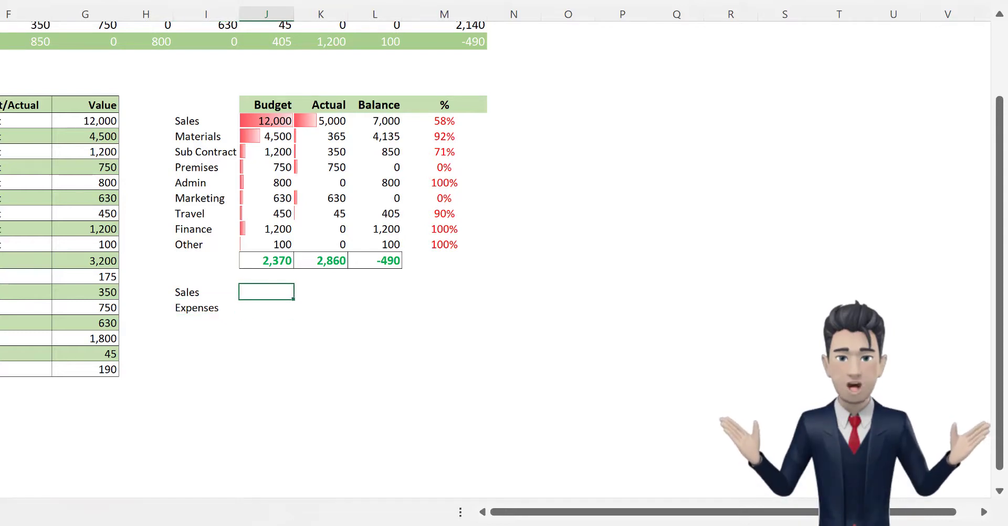
type("+J")
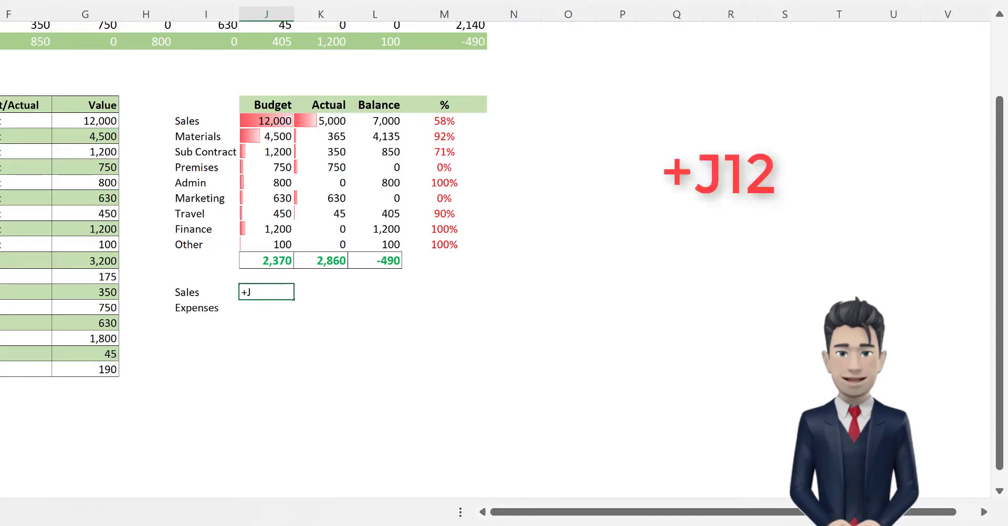
key("Return")
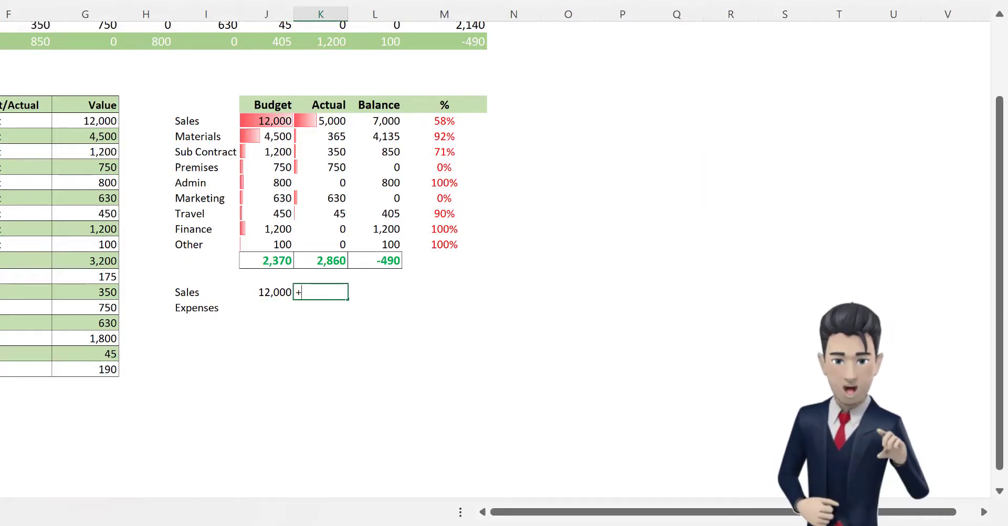
type("+K12")
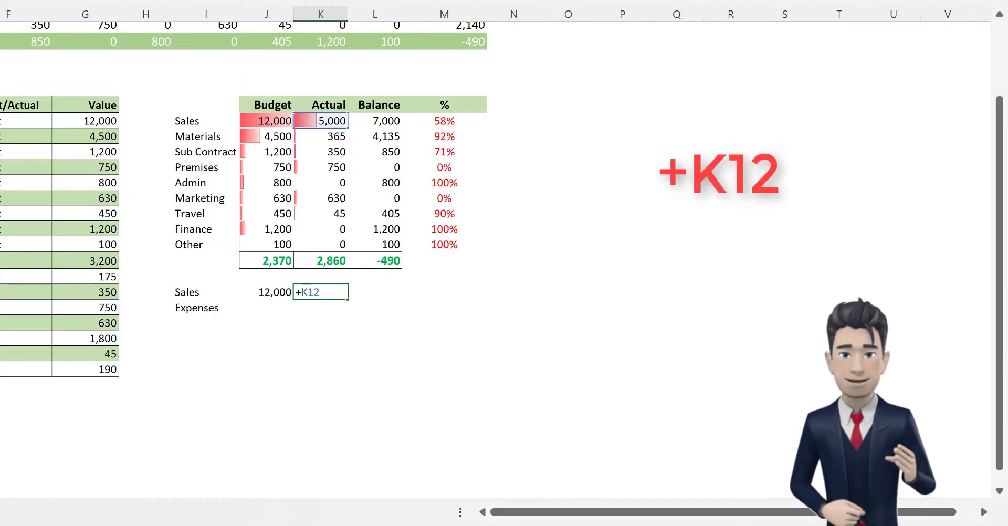
key("Return")
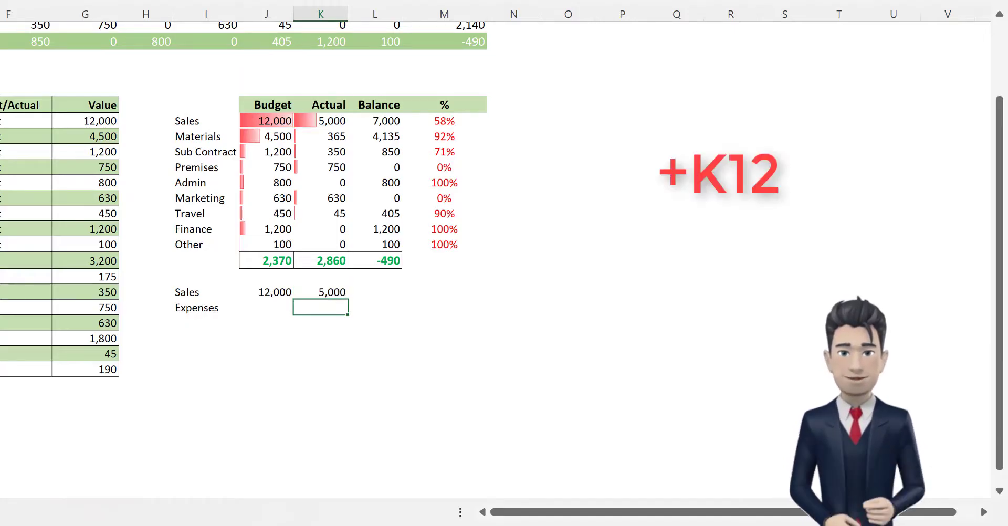
Step: Total Expenses with =SUM(J13:J20) for Budget (9,630) and =SUM(K13:K20) for Actual (2,140)
left_click(267, 307)
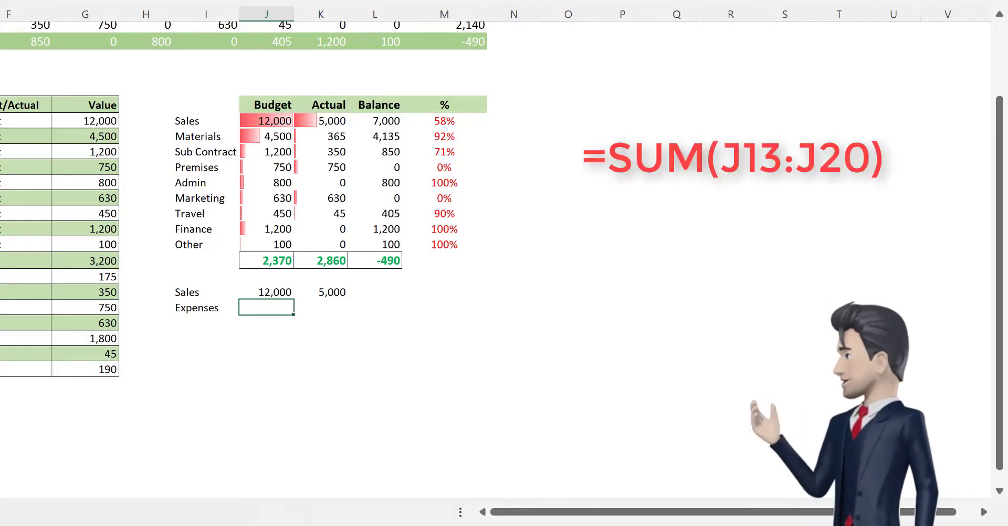
type("=sum(")
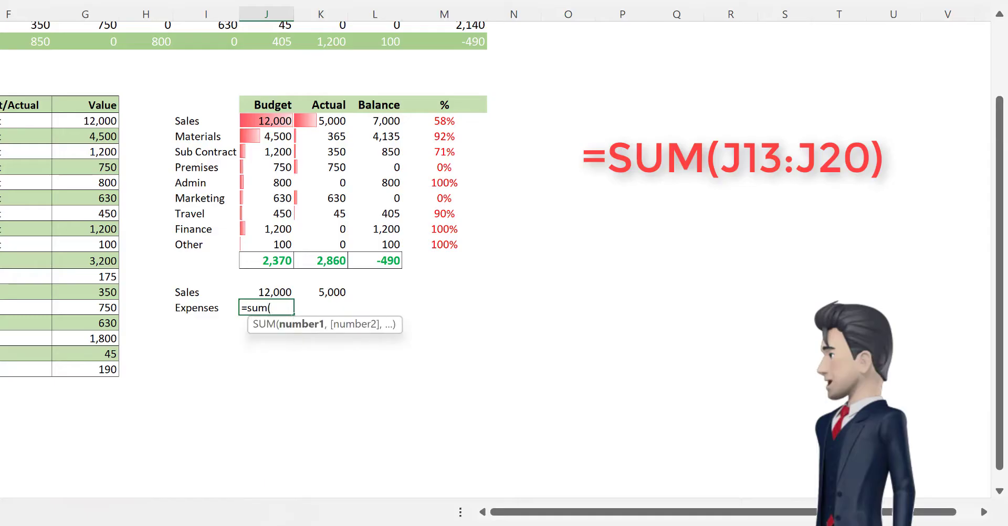
type("J13")
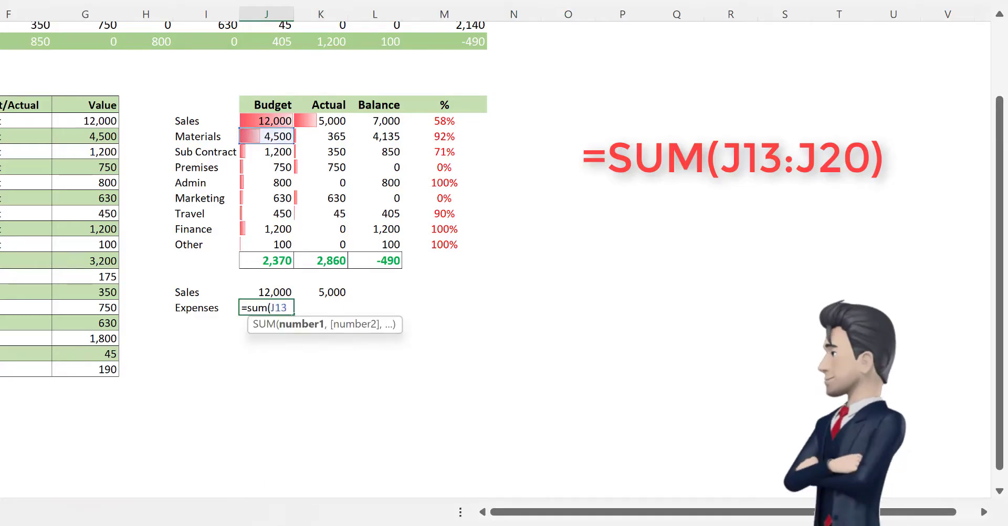
type(":J20")
key("Return")
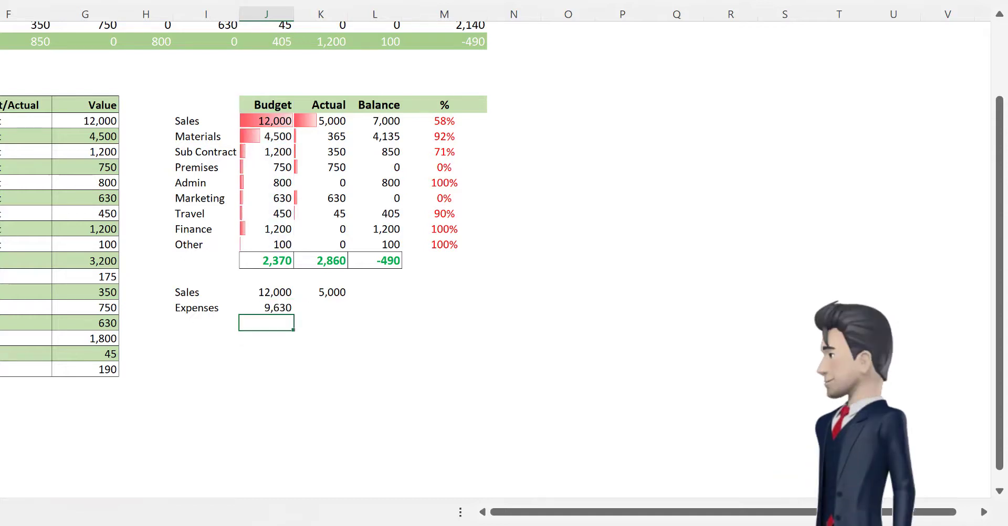
left_click(320, 307)
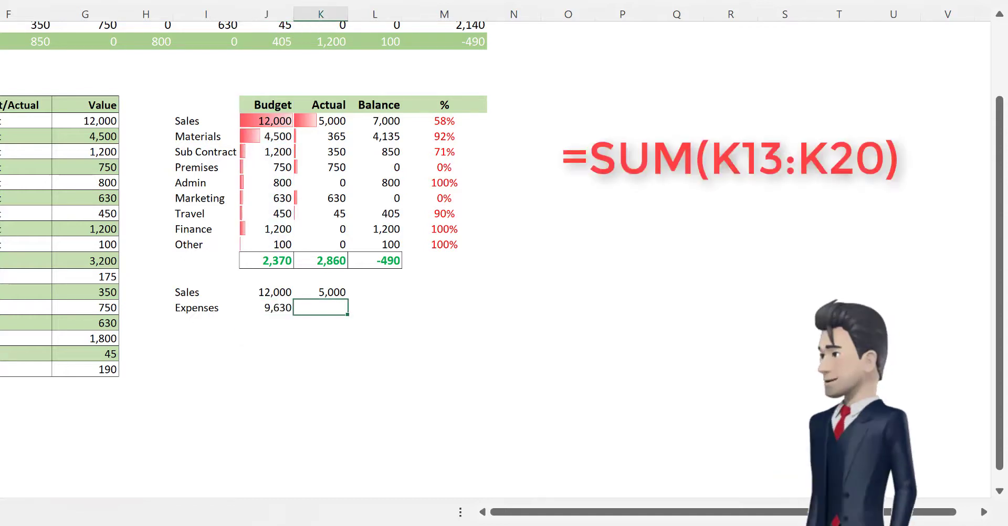
type("=sum(K")
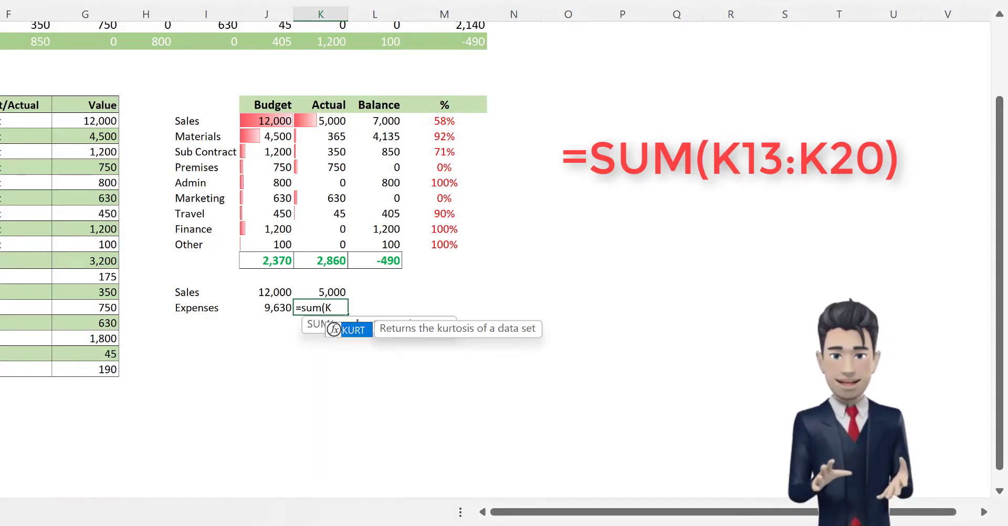
type("13:K20)")
key("Return")
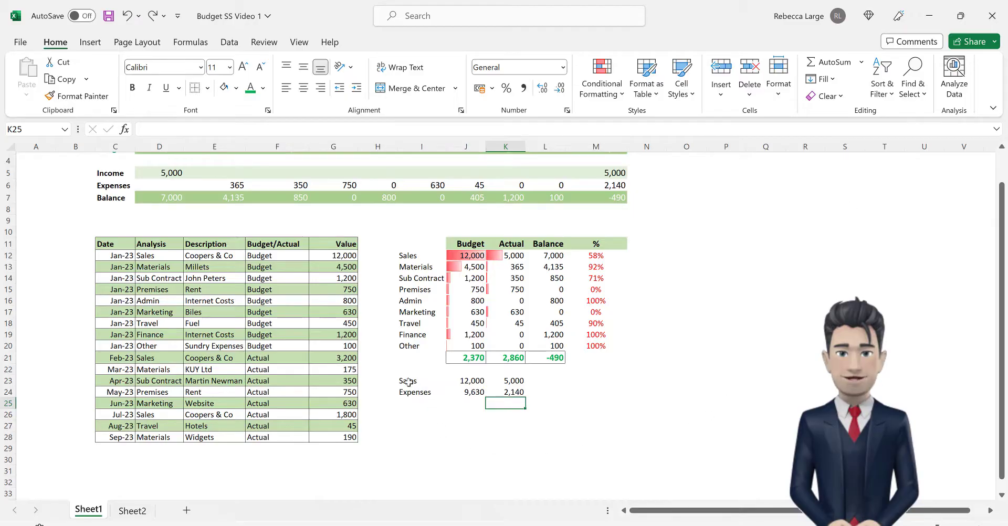
Step: Insert a recommended Clustered Column chart from I23:K24 comparing Sales and Expenses
left_click_drag(409, 382, 507, 391)
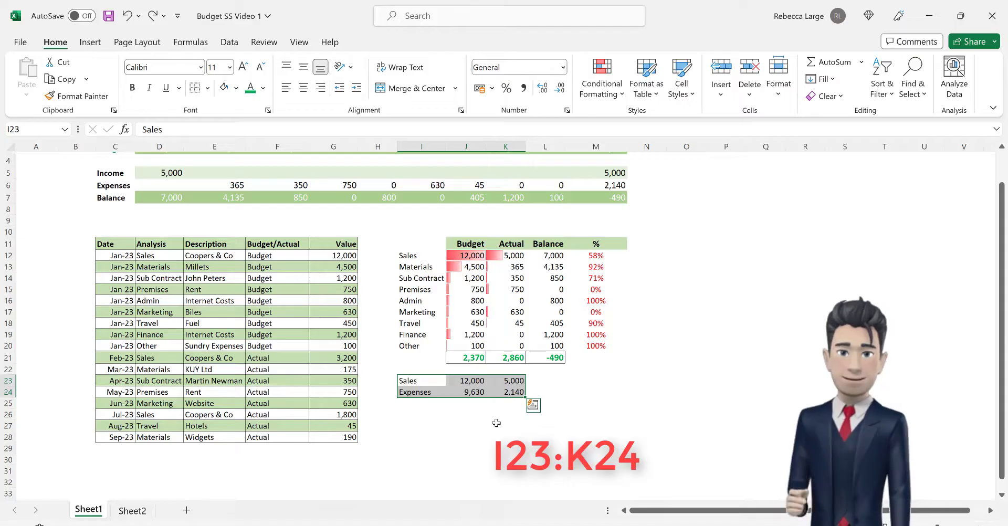
left_click(92, 42)
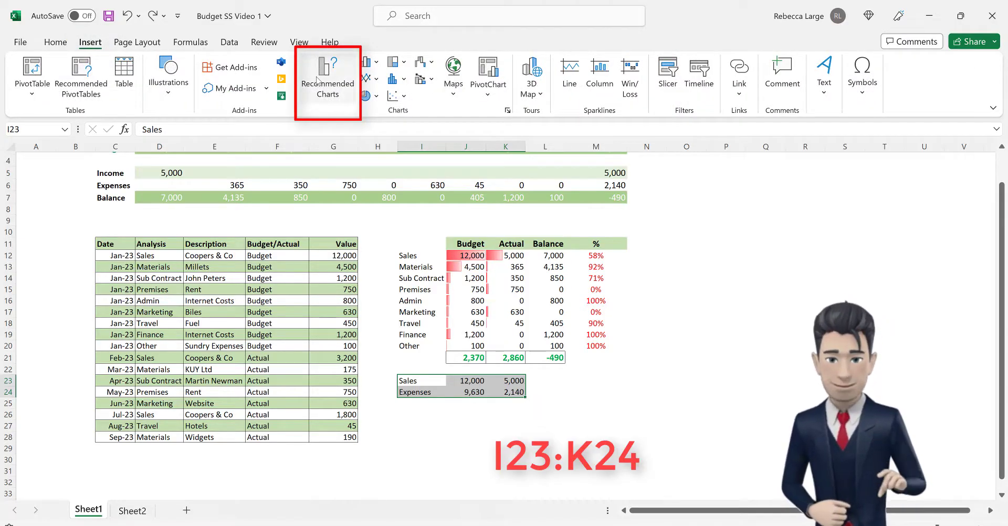
left_click(357, 98)
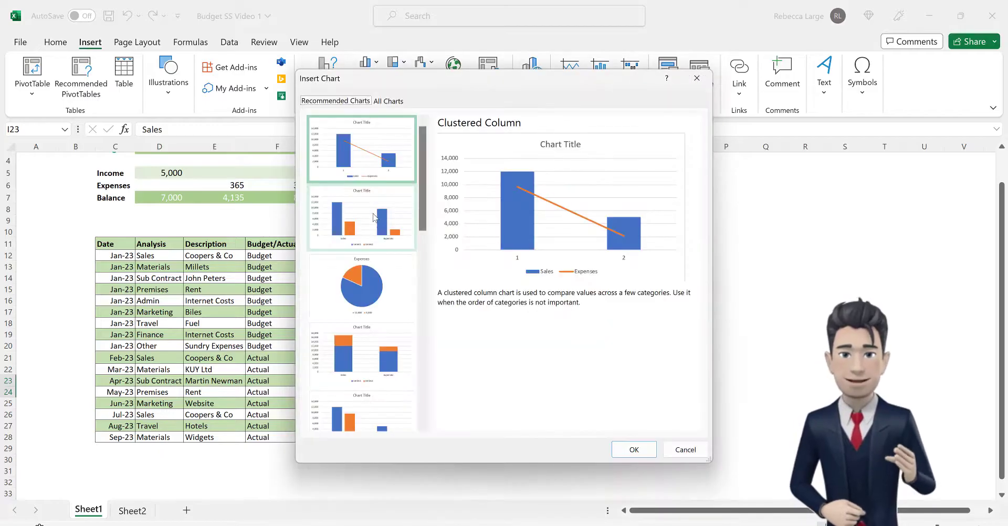
left_click(374, 217)
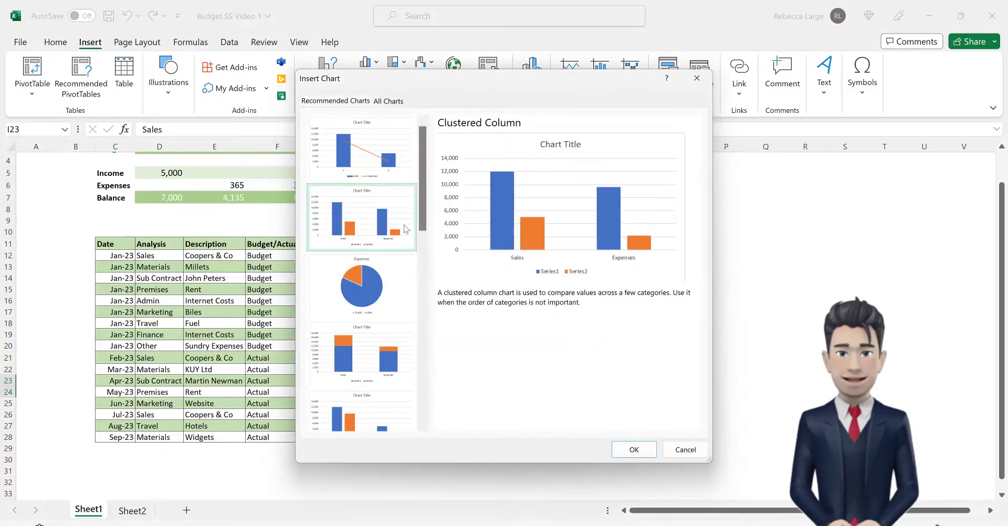
left_click(633, 450)
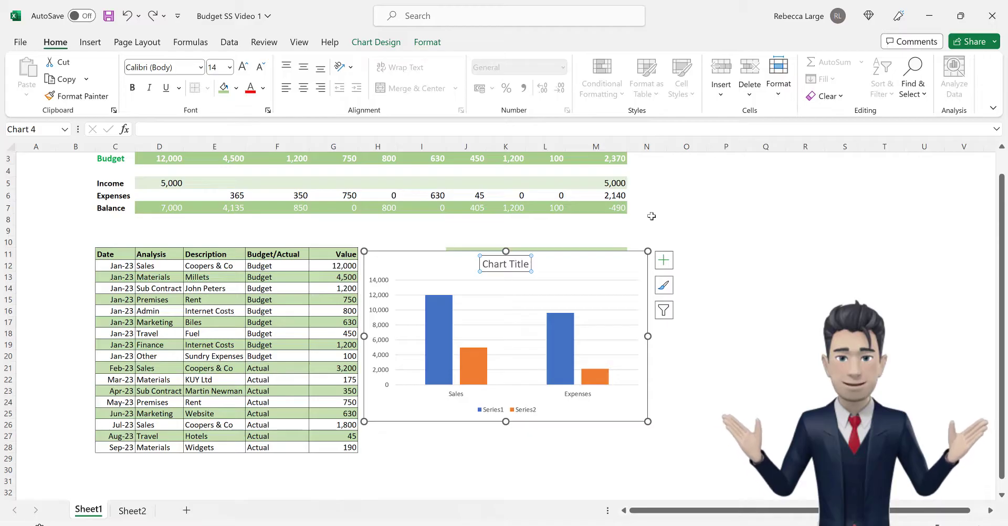
Step: Delete the chart title and legend and fill the first column series dark green
key("Delete")
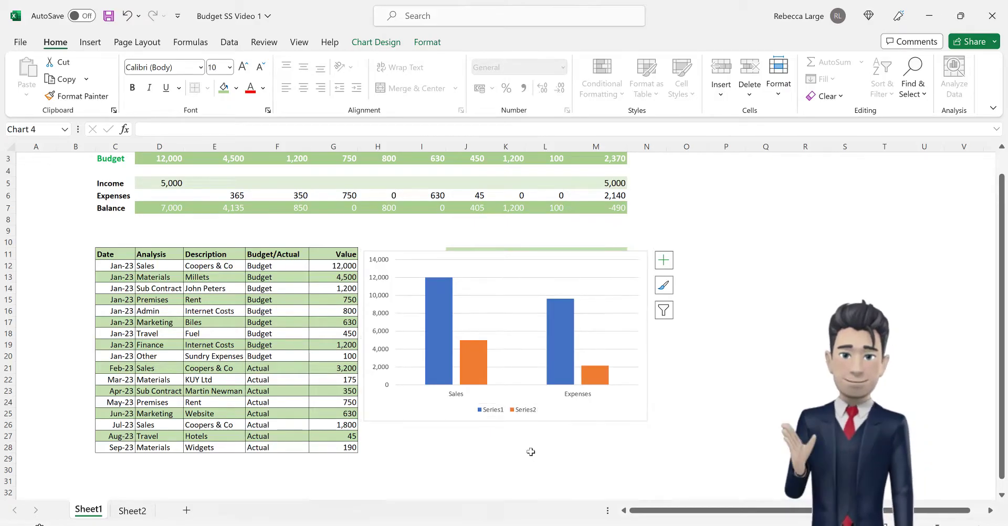
key("Delete")
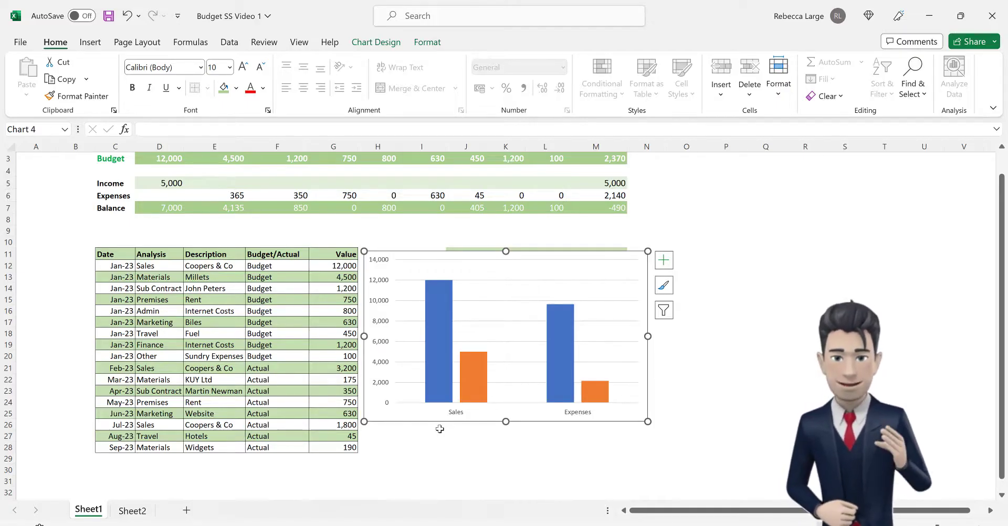
left_click(440, 366)
right_click(440, 366)
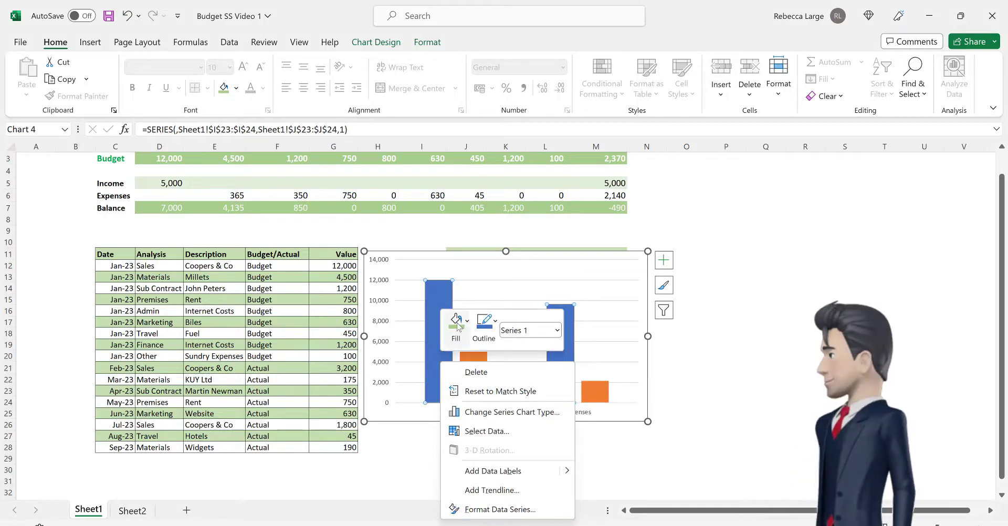
left_click(458, 326)
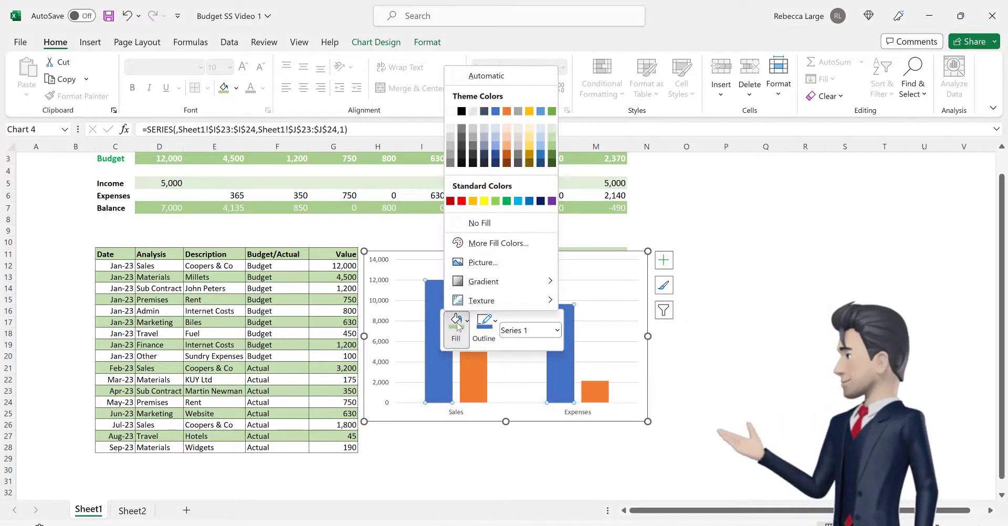
key("Escape")
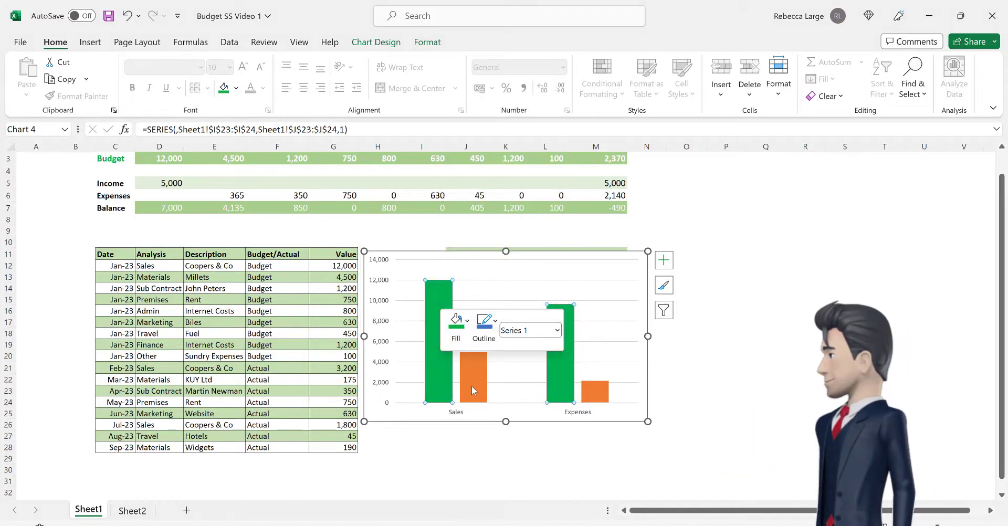
key("Escape")
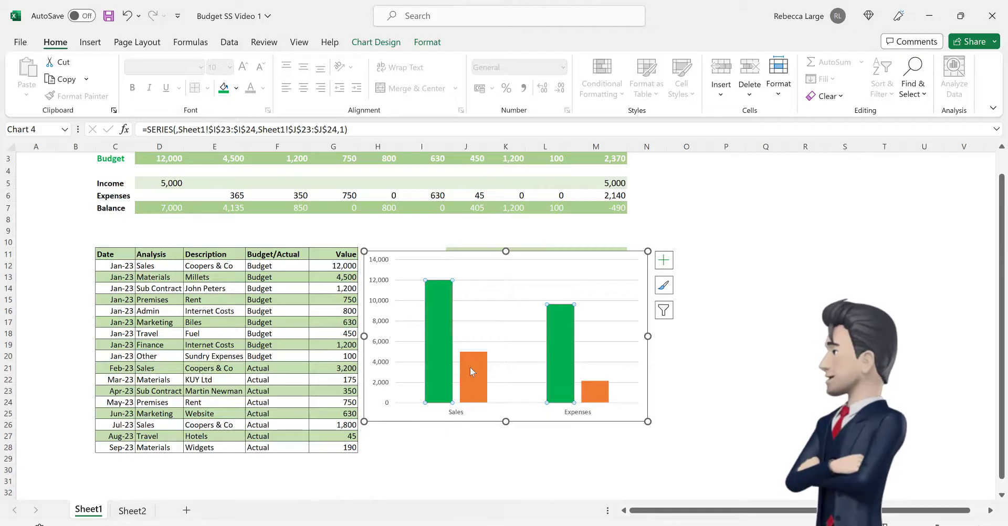
Step: Fill the second column series light green
left_click(471, 367)
right_click(471, 367)
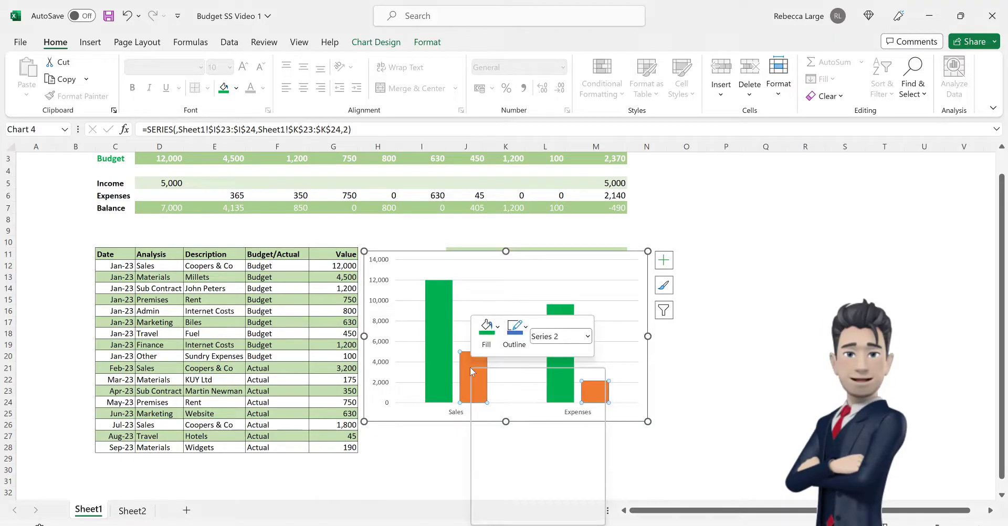
left_click(486, 332)
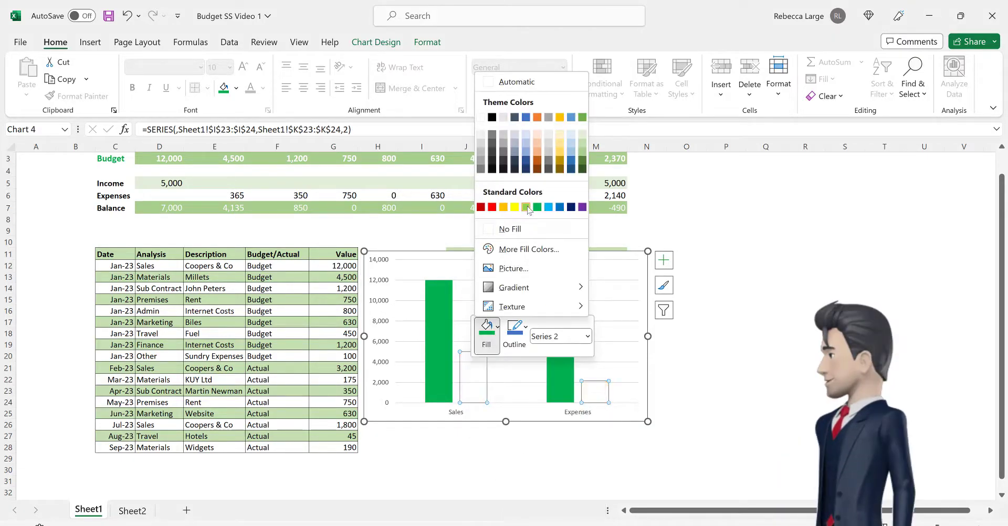
left_click(525, 207)
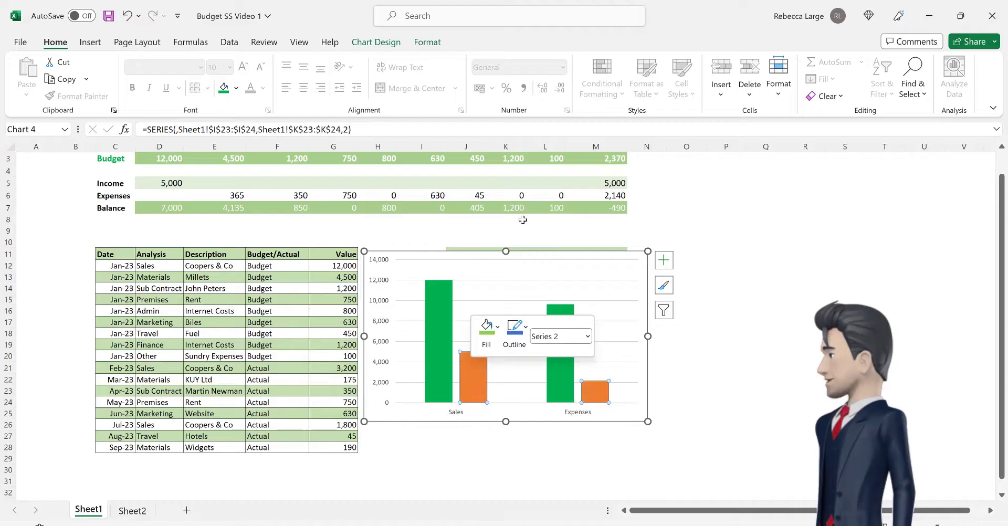
left_click(487, 330)
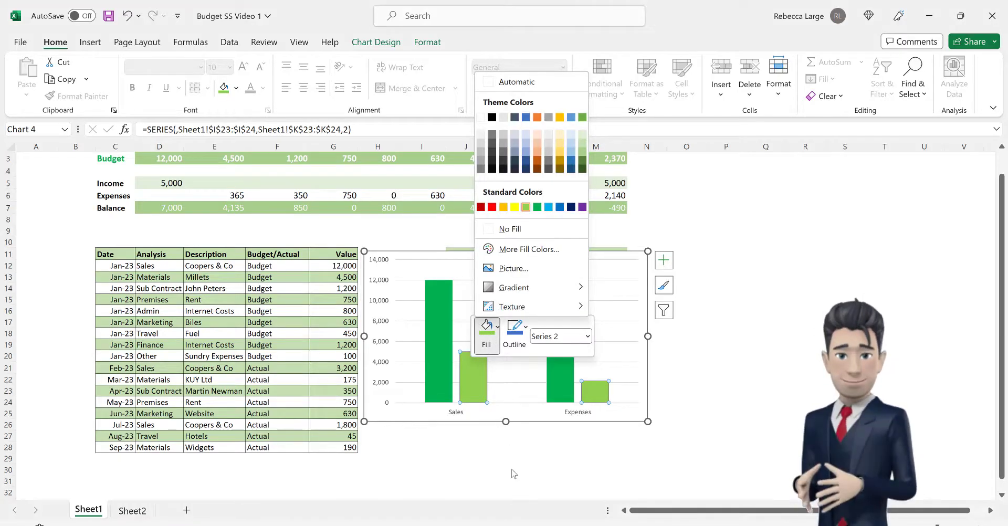
key("Escape")
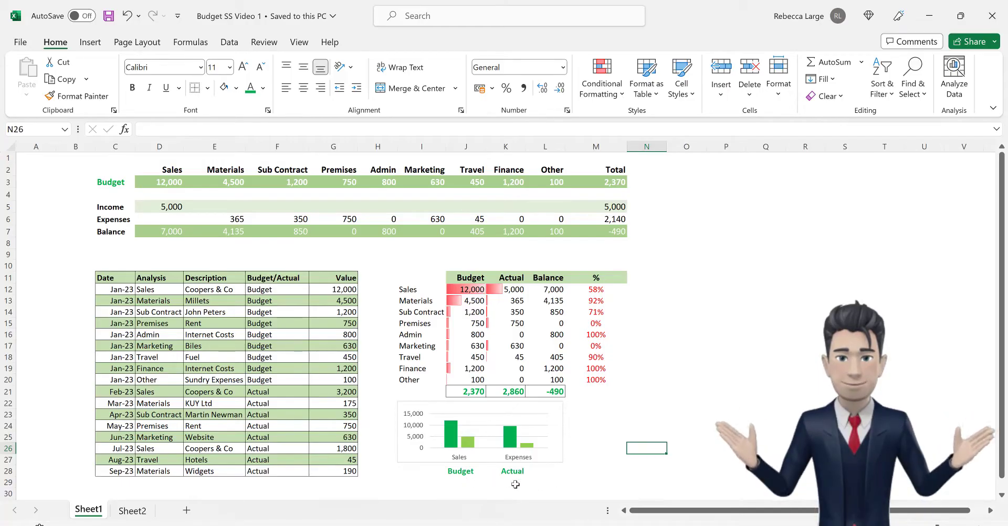
Step: Select the green Budget and Actual labels in J28:K28 beneath the chart
left_click(475, 471)
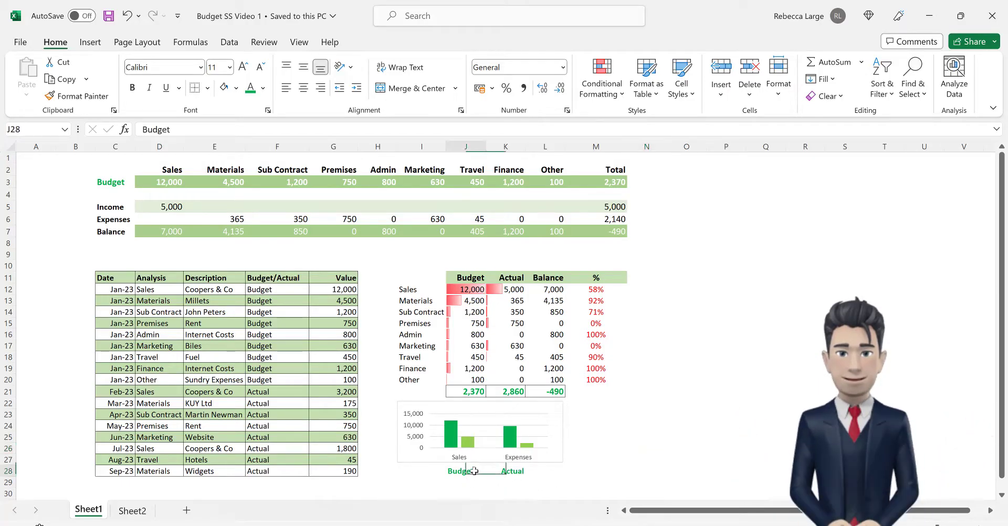
left_click(523, 471)
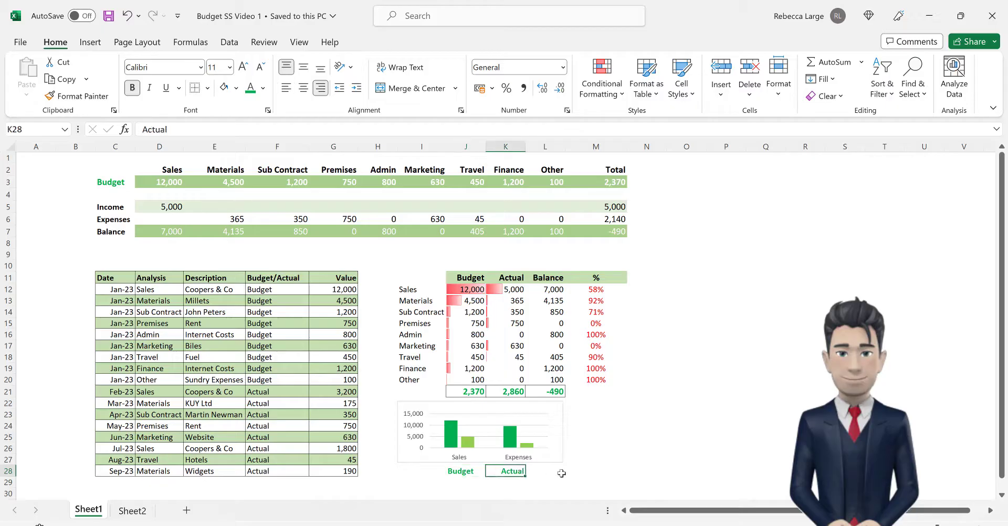
left_click(594, 480)
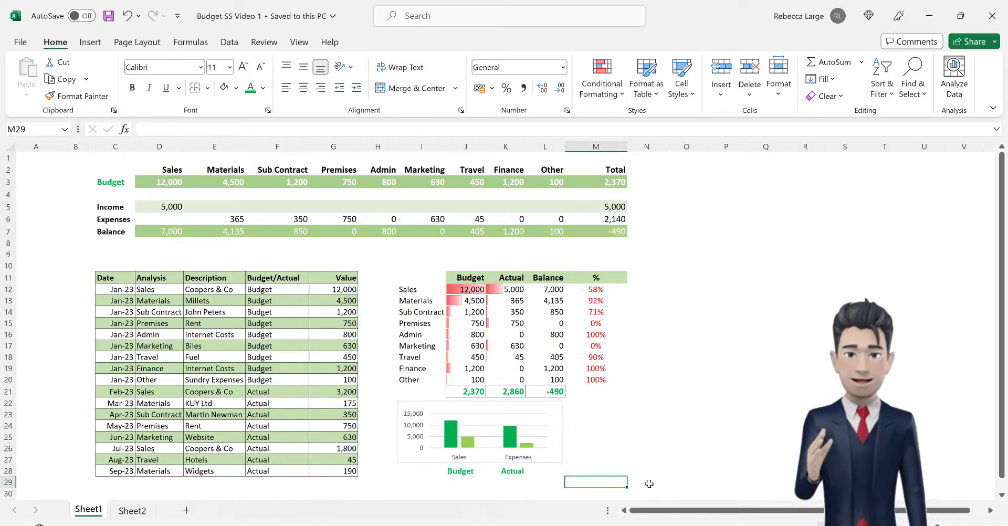